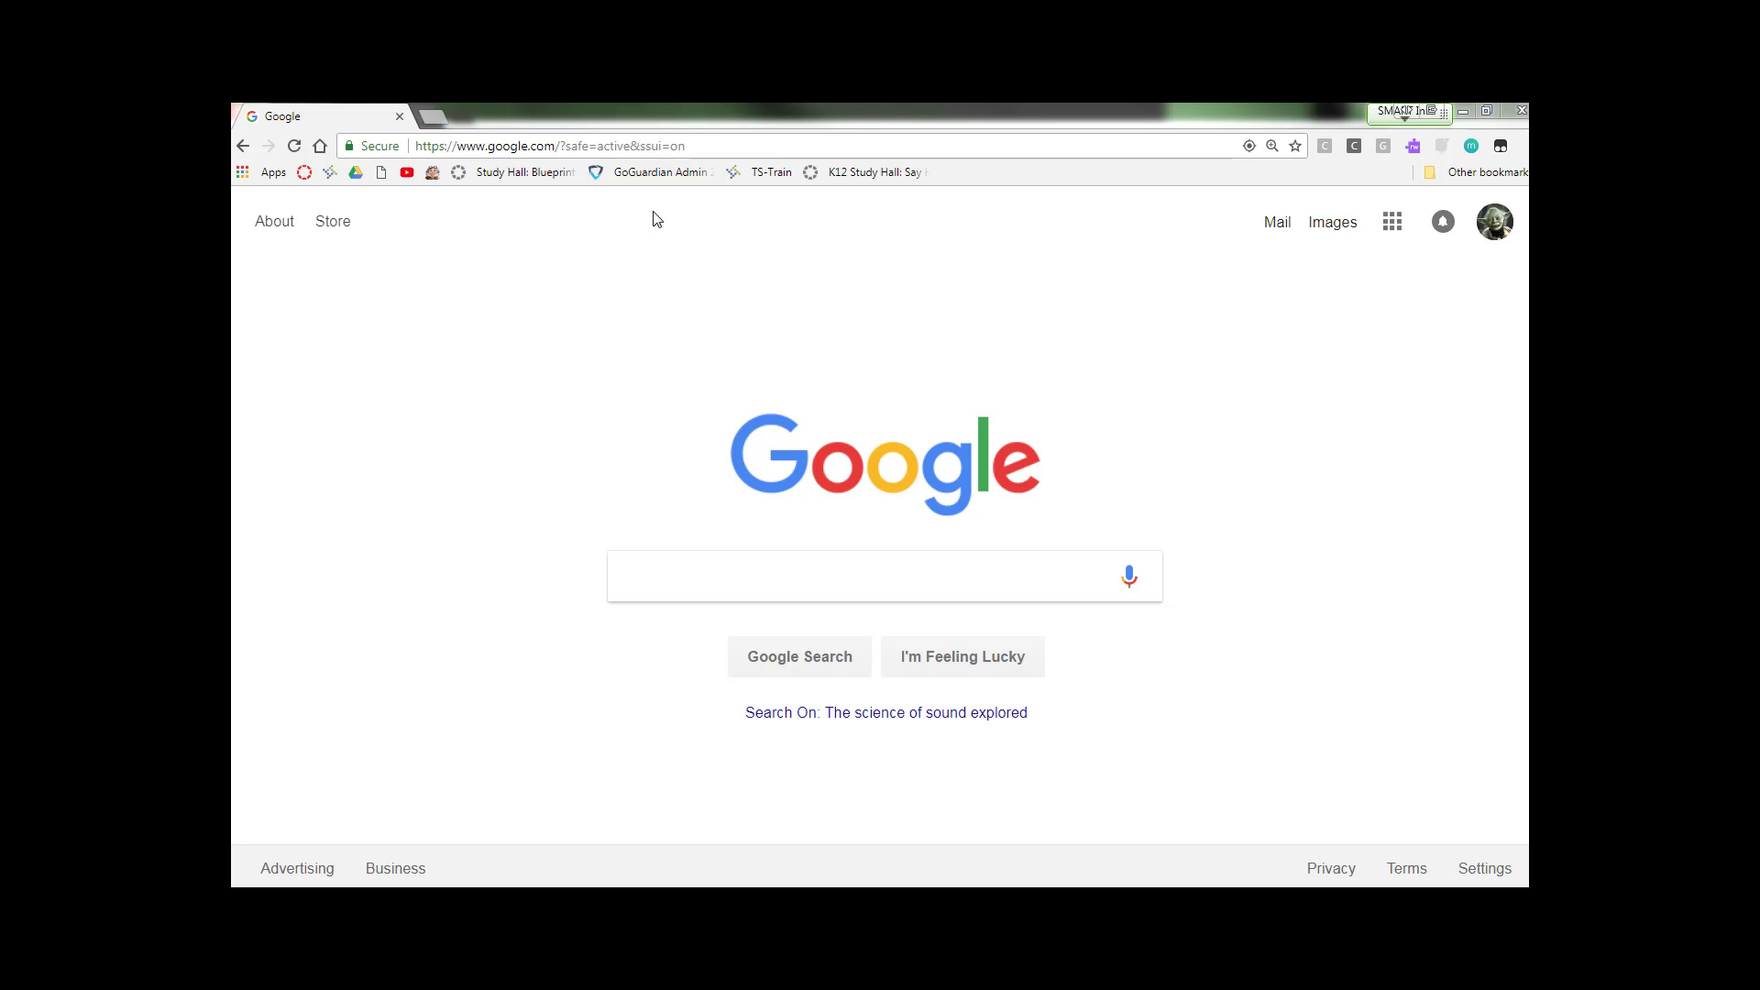
Step: Go to sites.google.com and open the Electronic Portfolio site in New Google Sites
left_click(741, 143)
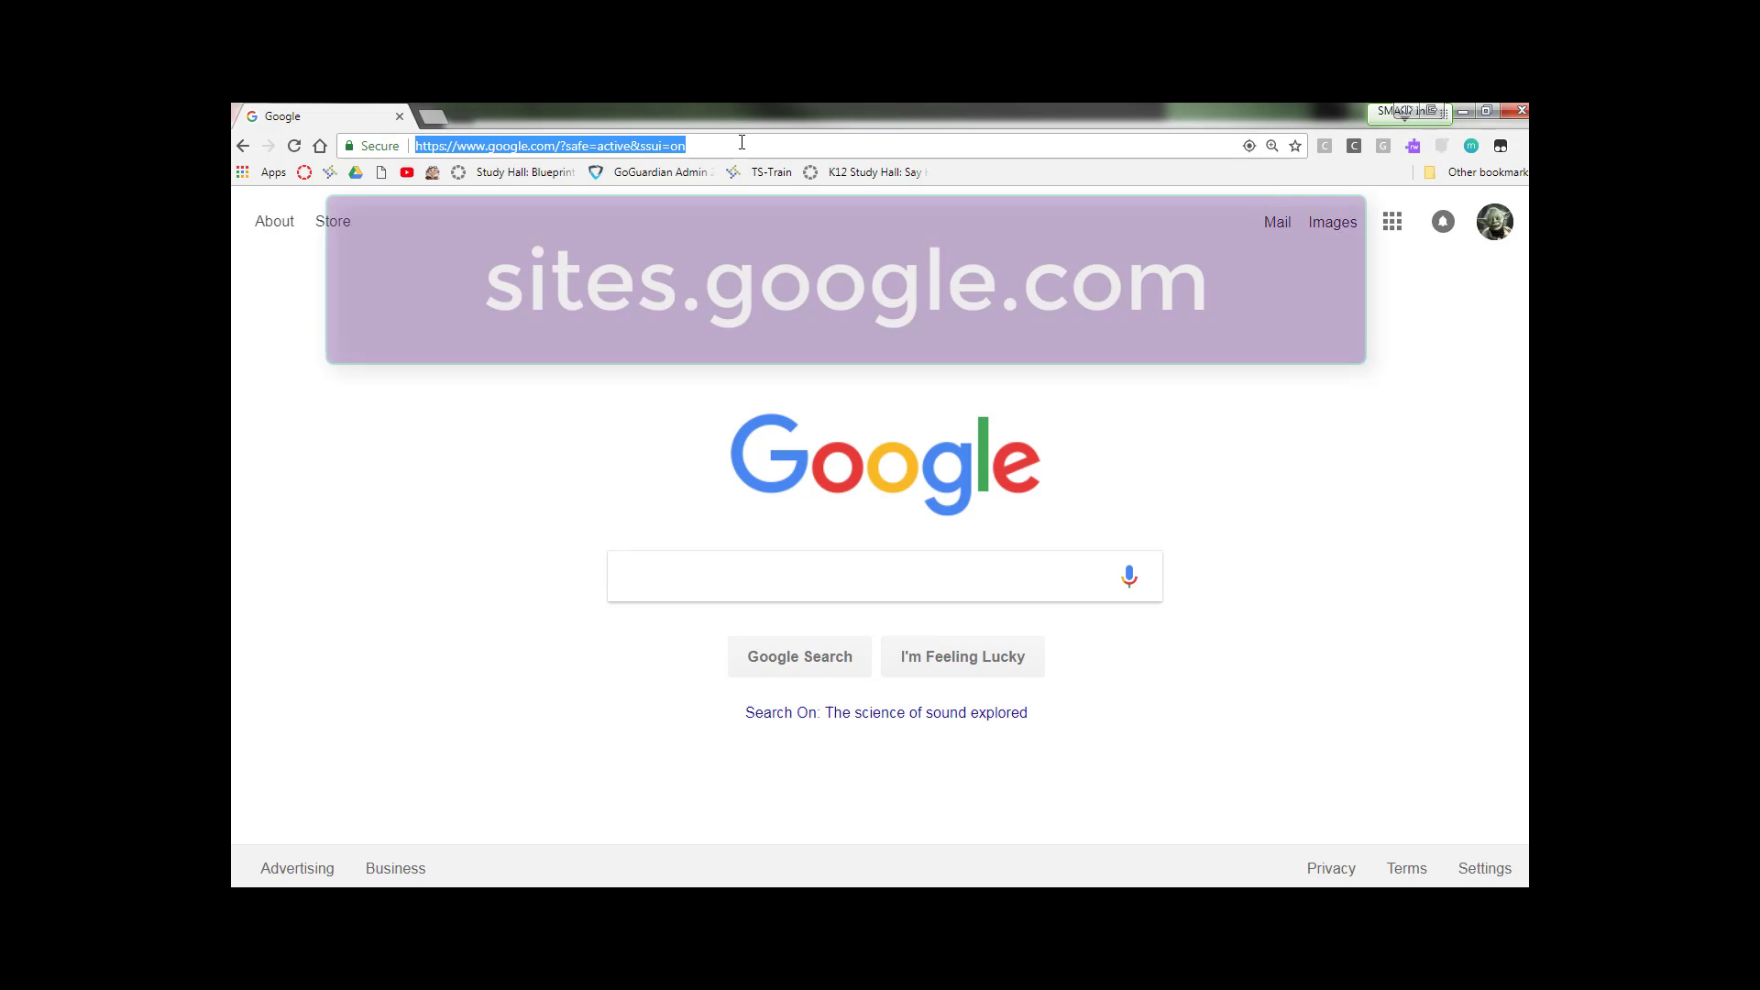
type("sites")
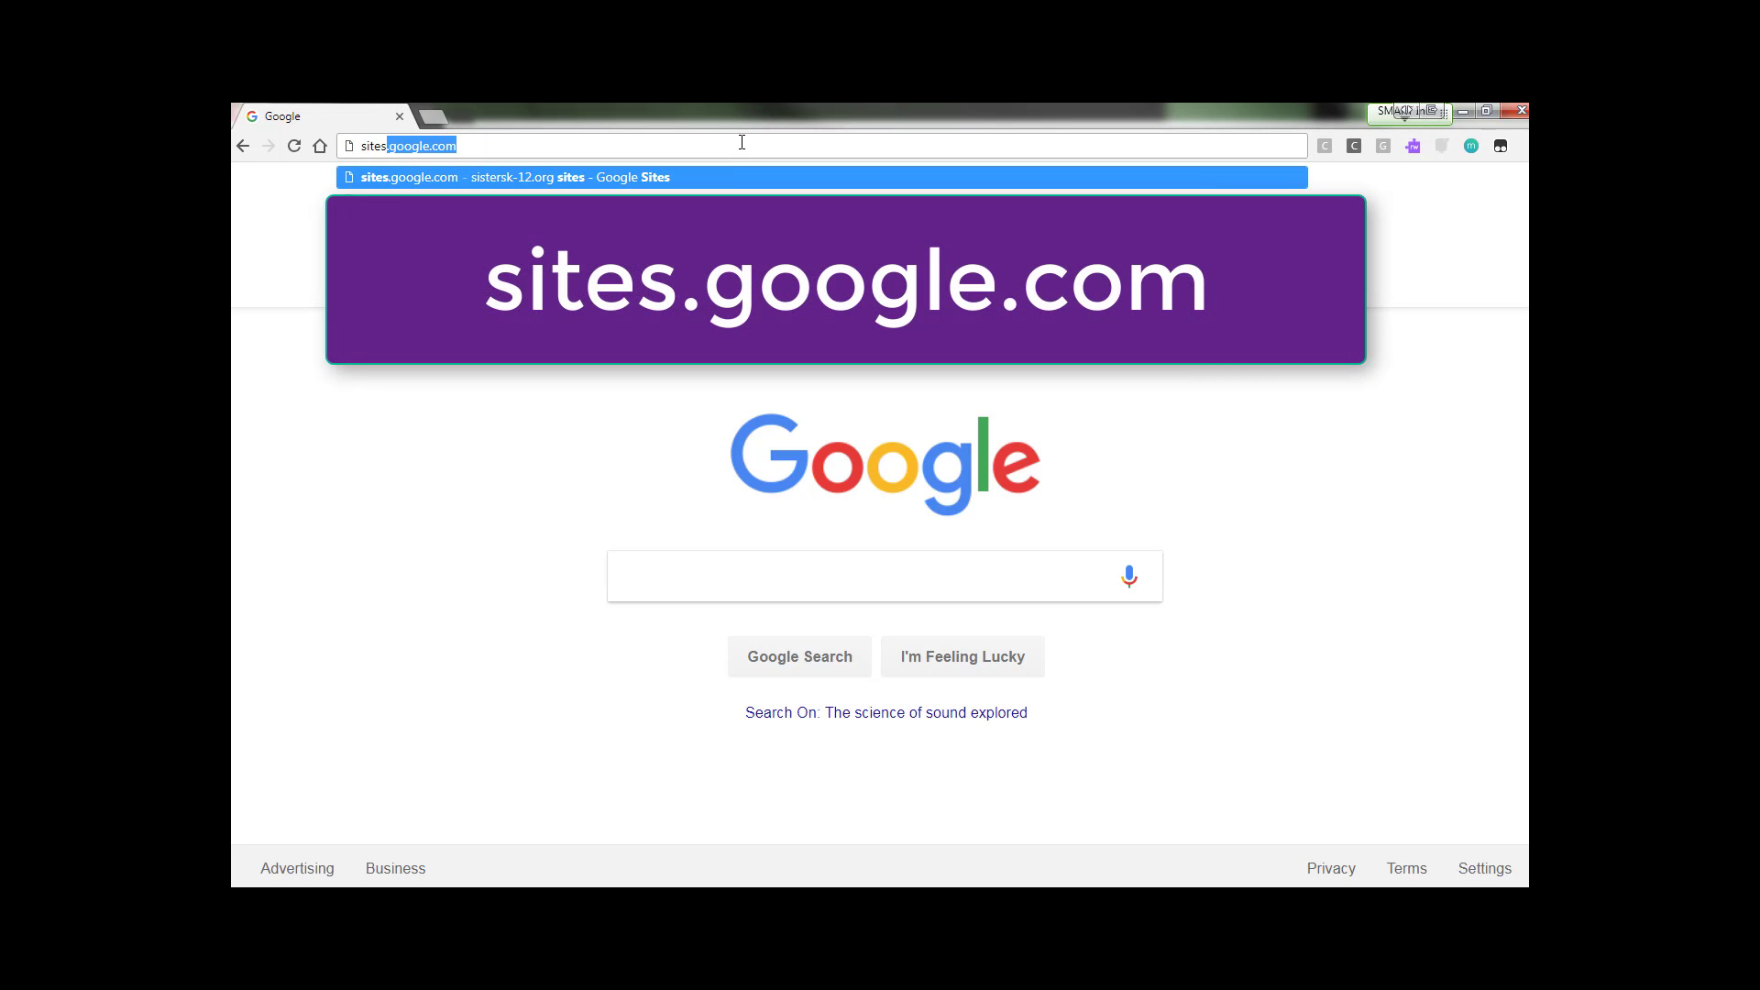
type(".goo")
key("BackSpace")
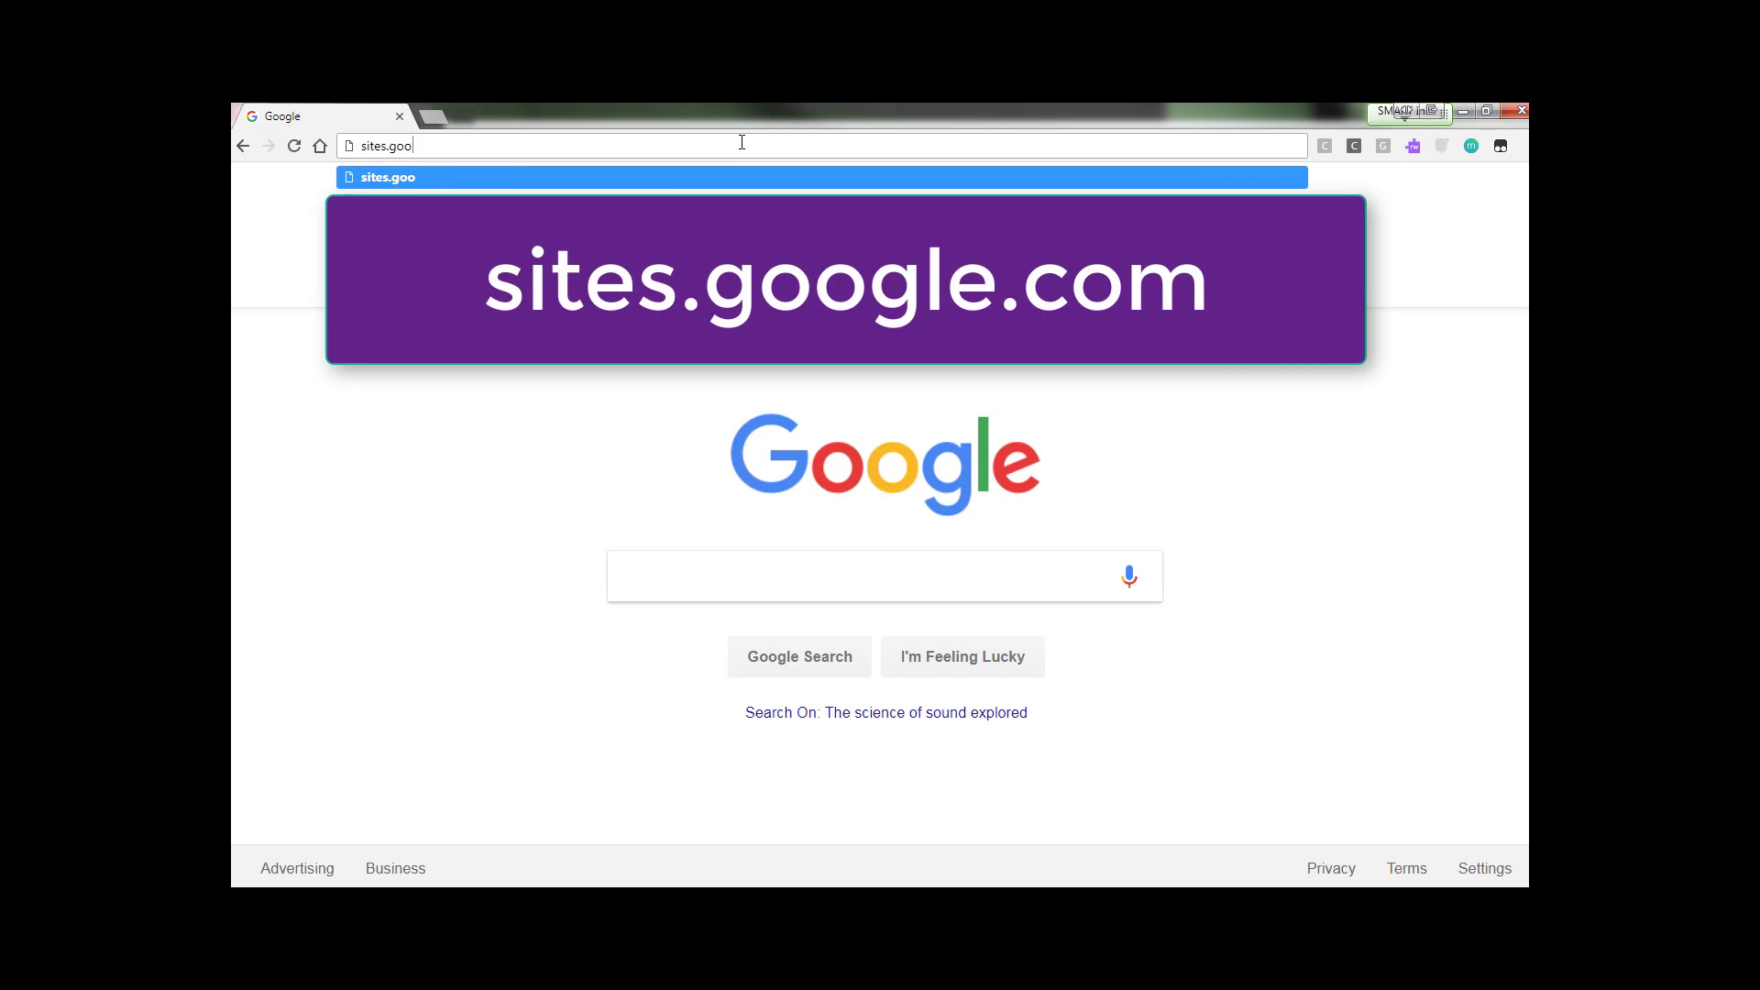
type("gle.com")
key("Return")
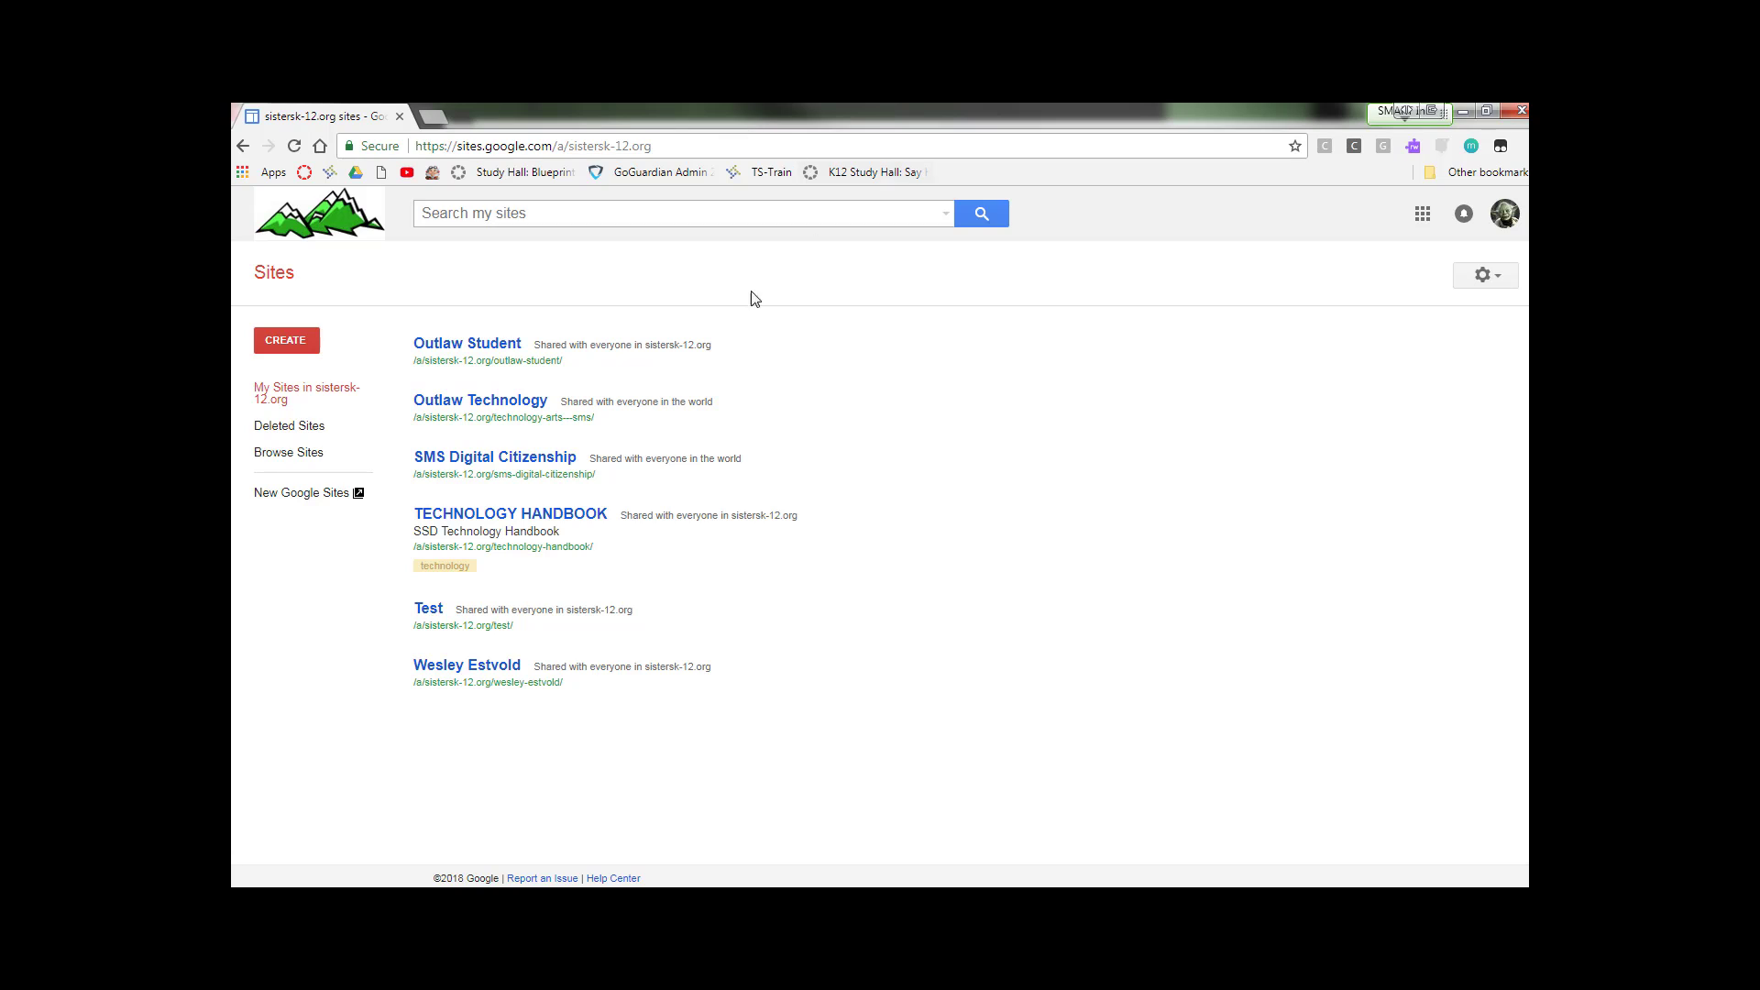
left_click(319, 496)
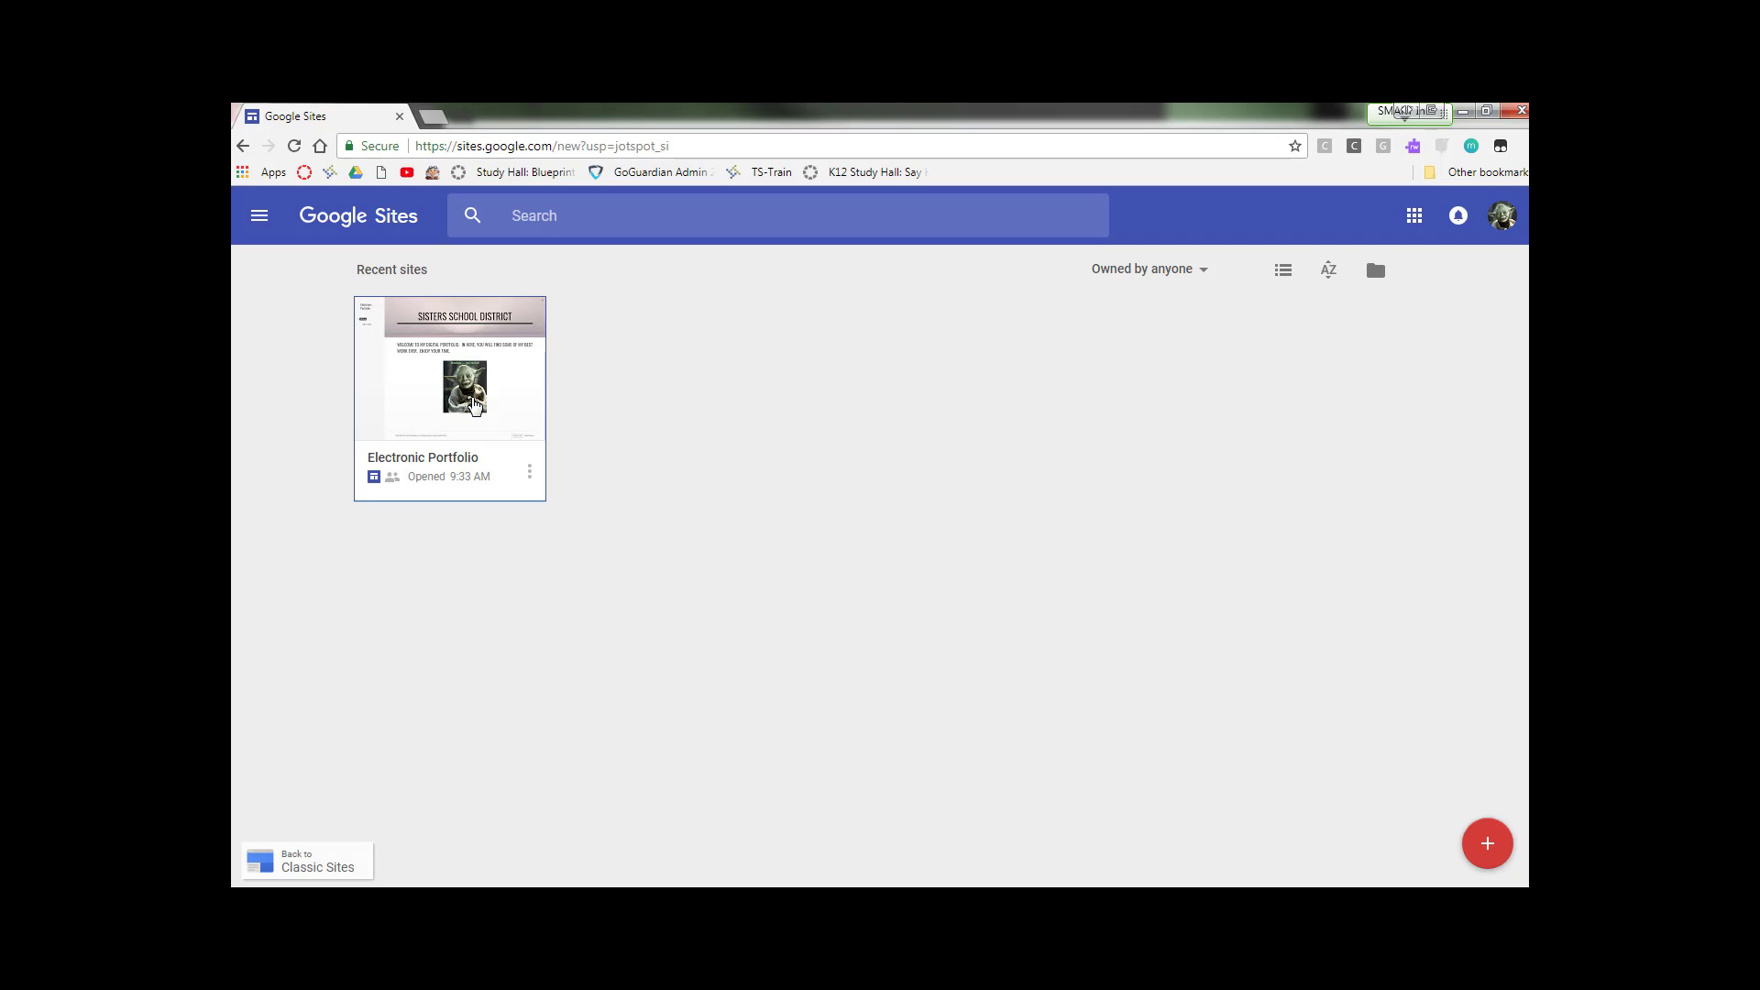
left_click(474, 405)
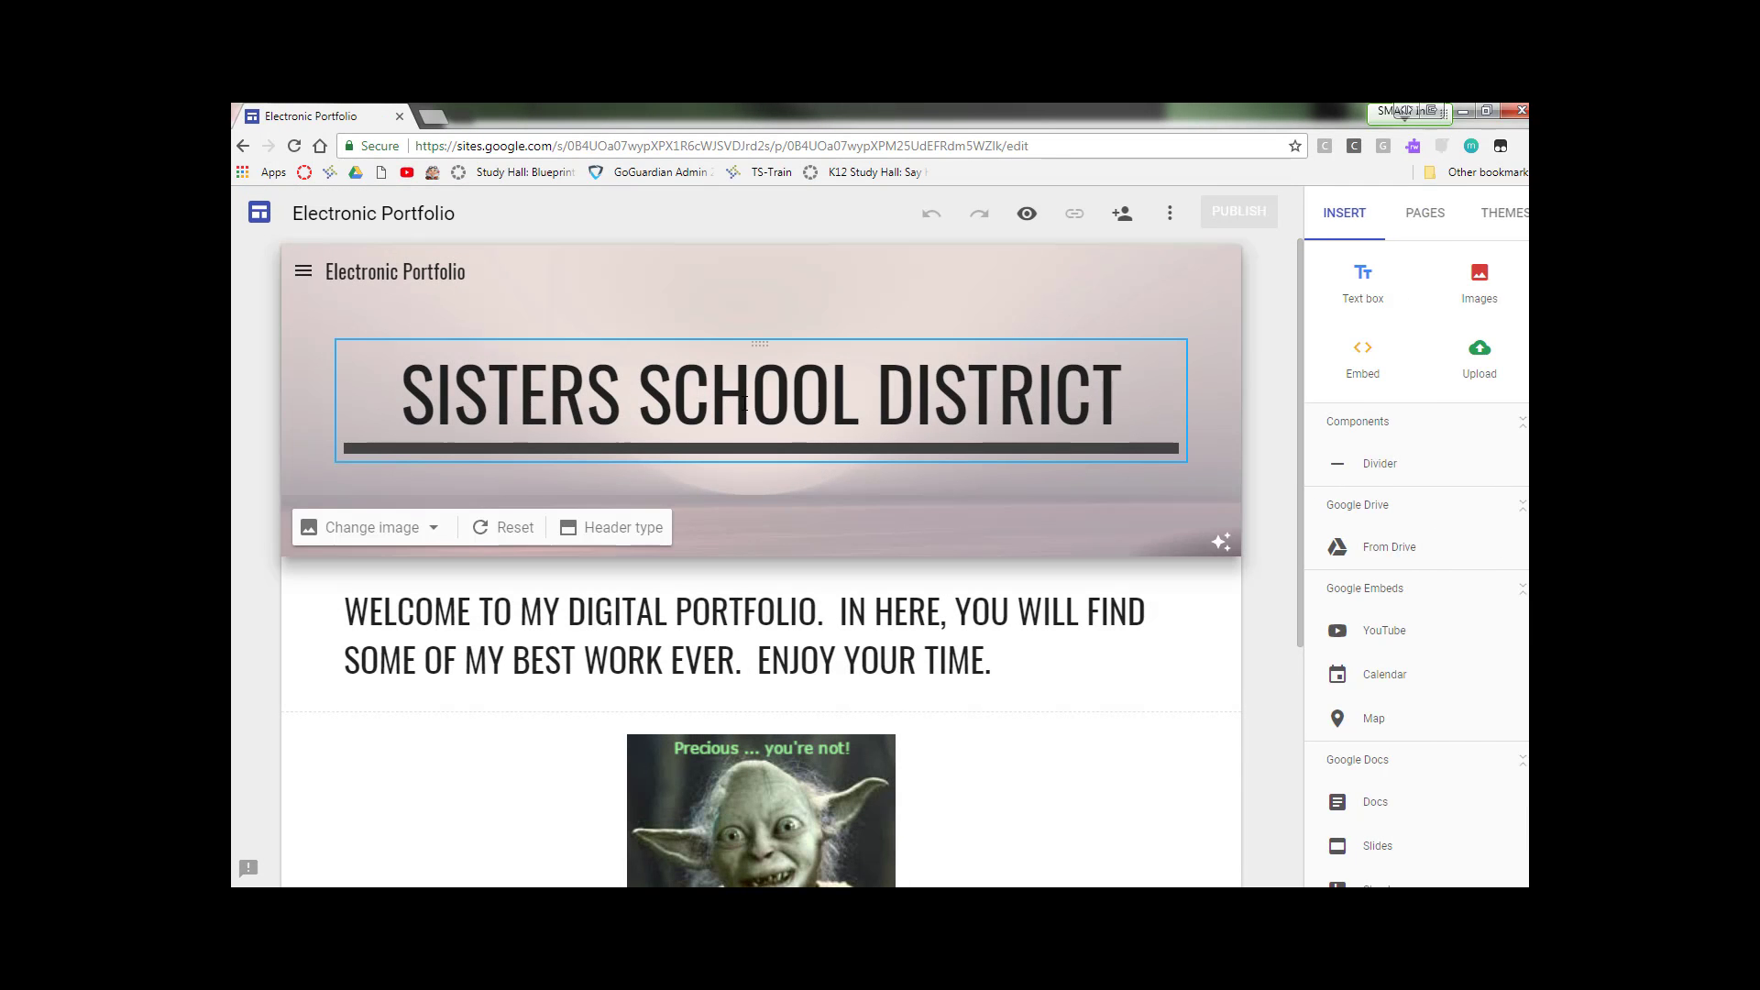
Step: Look over the home page and the 6th Grade page using the site navigation menu
scroll(690, 544, "down", 2)
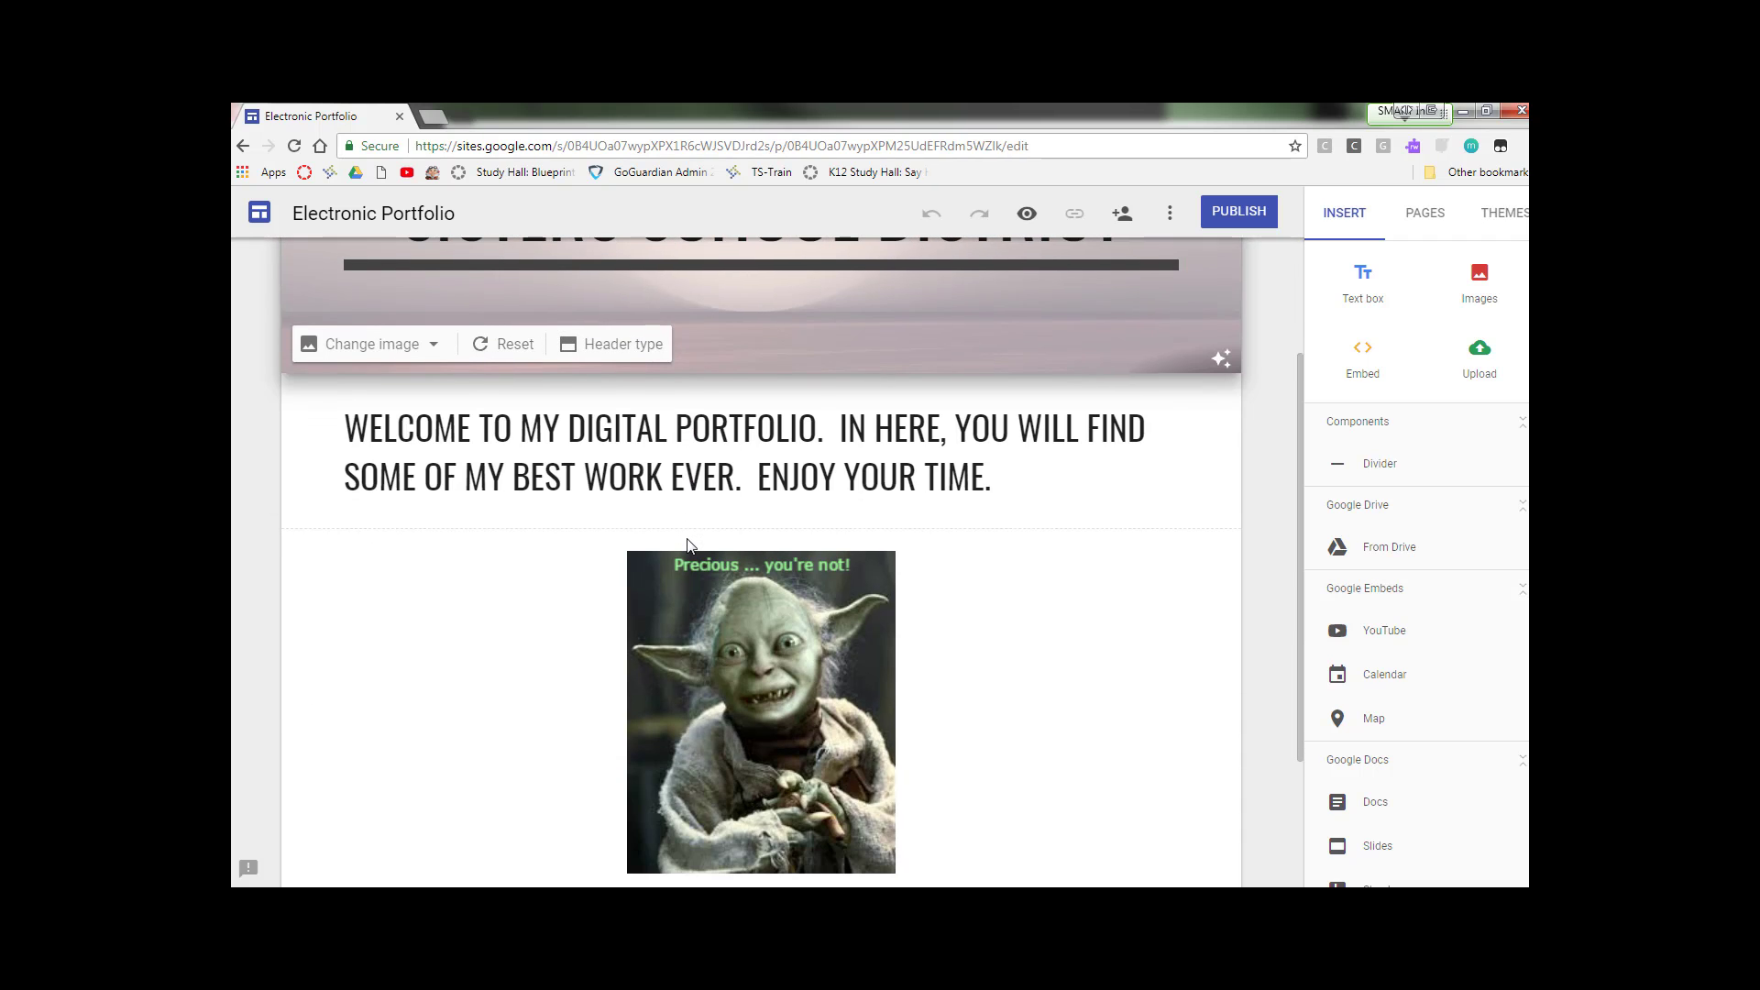
scroll(691, 544, "up", 2)
scroll(967, 438, "down", 2)
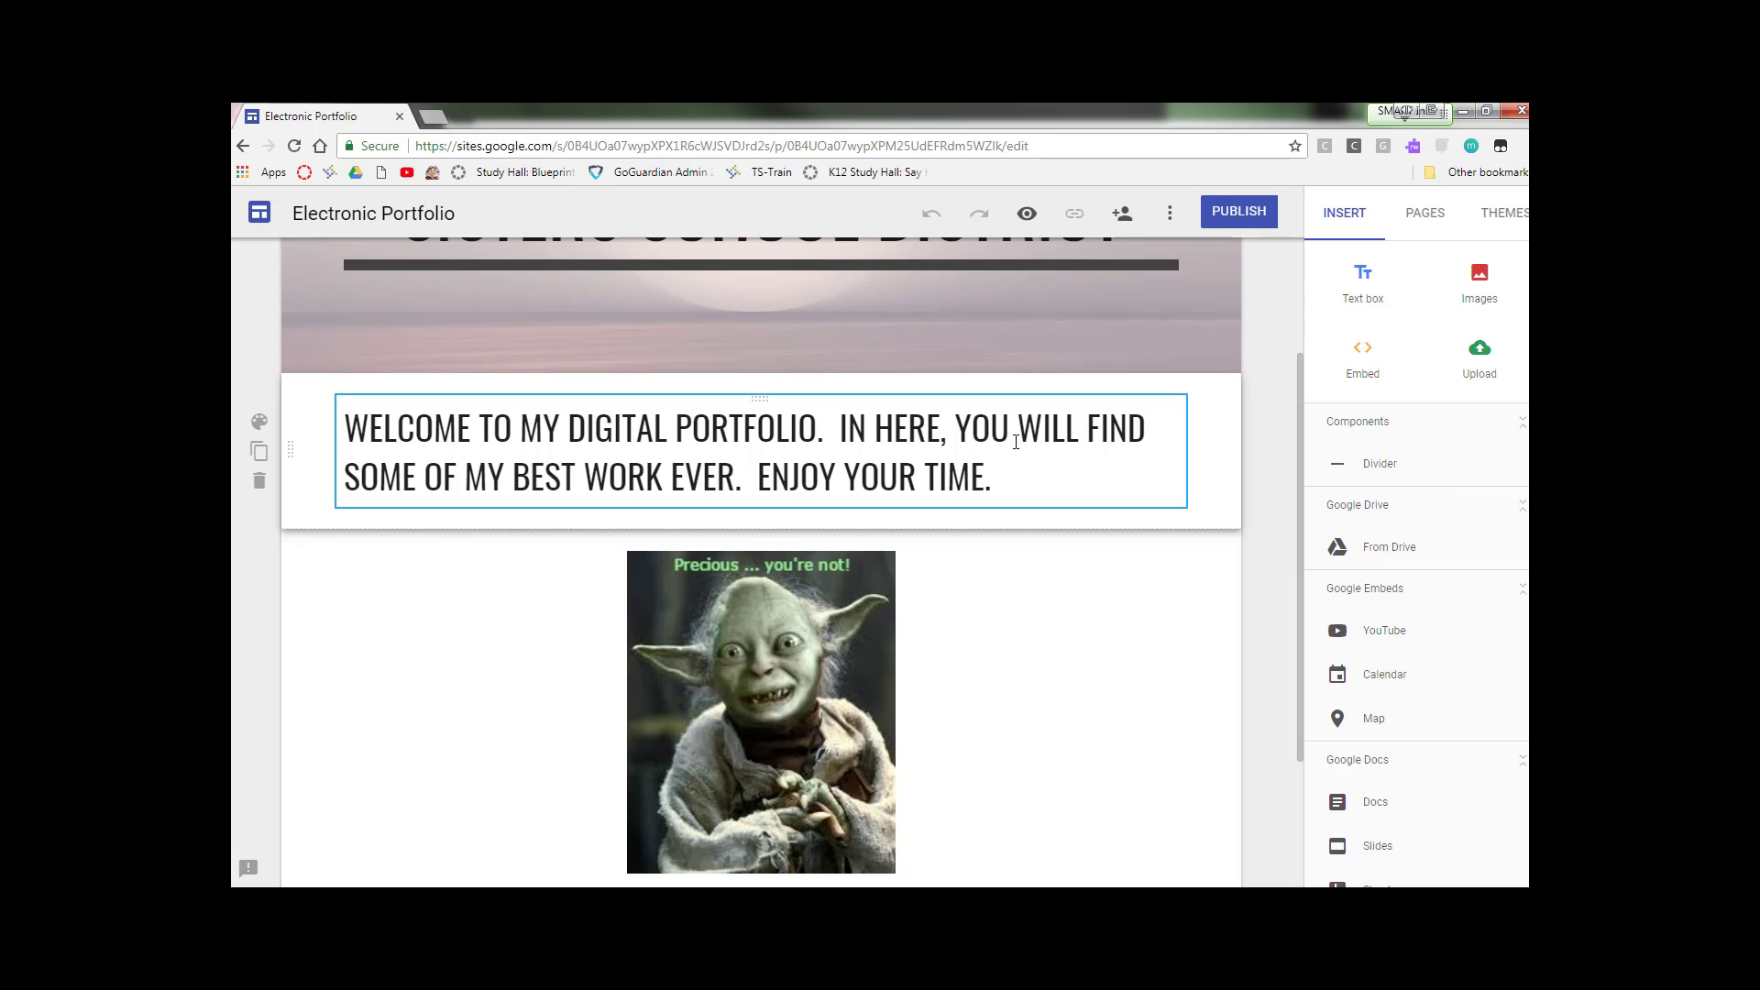
scroll(1039, 453, "up", 2)
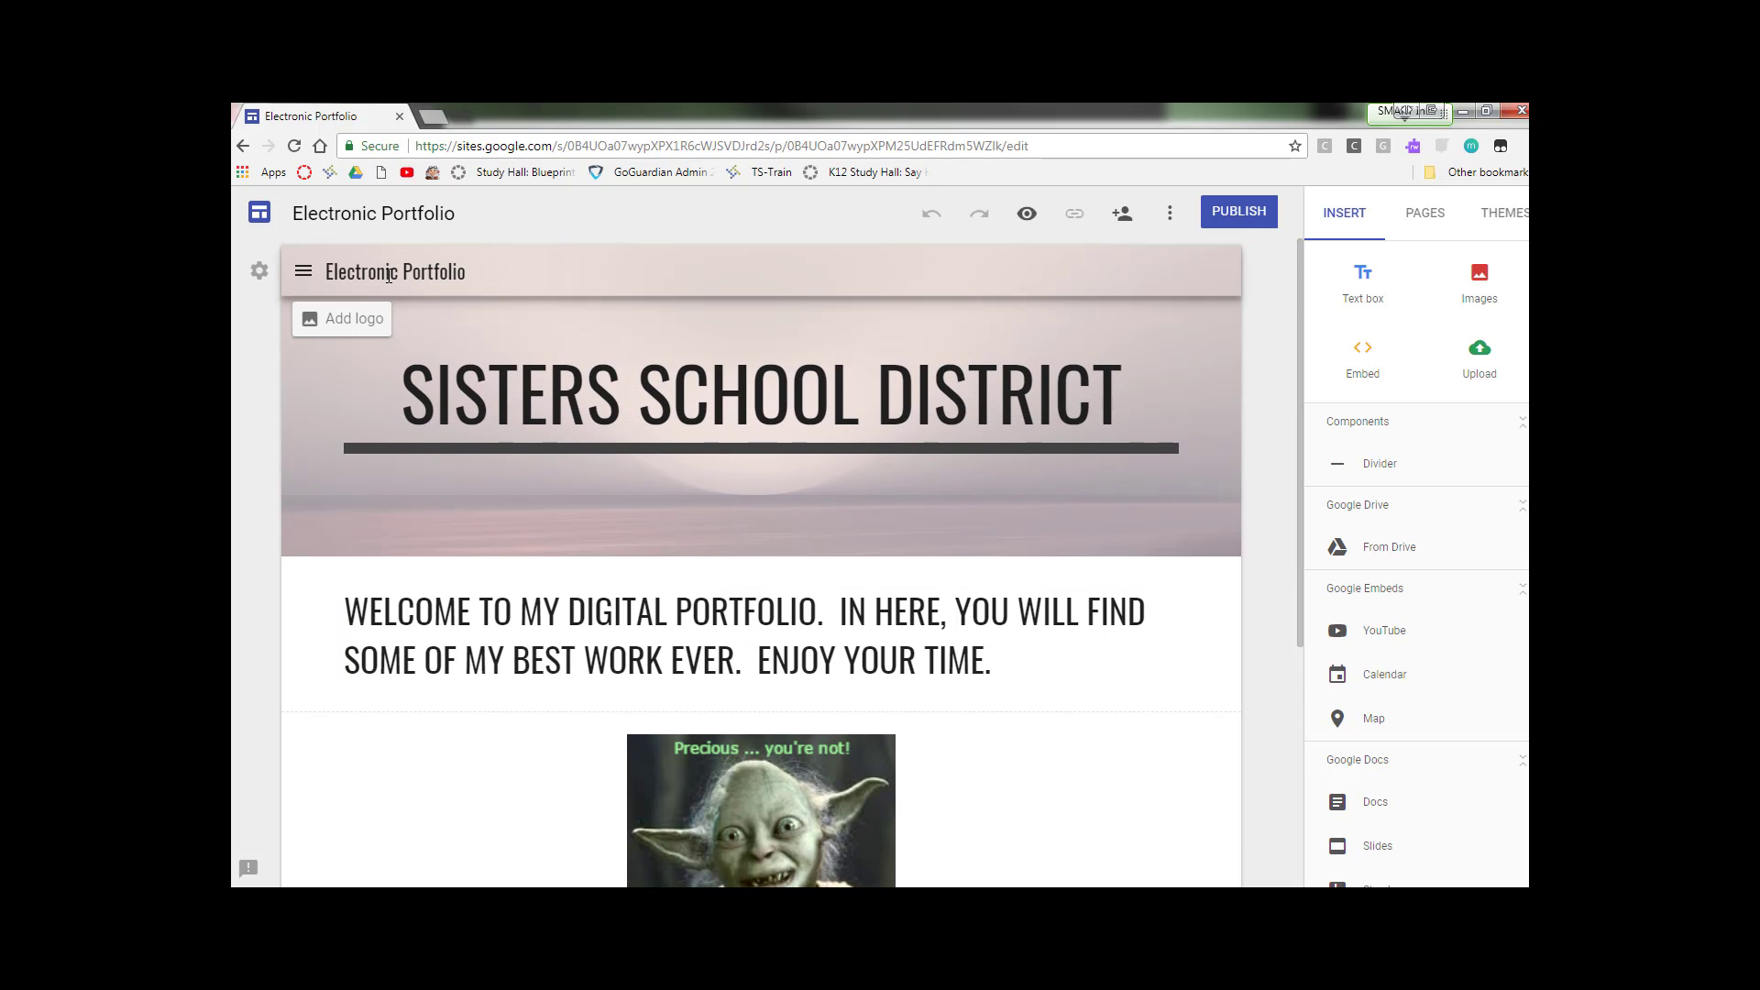
left_click(302, 274)
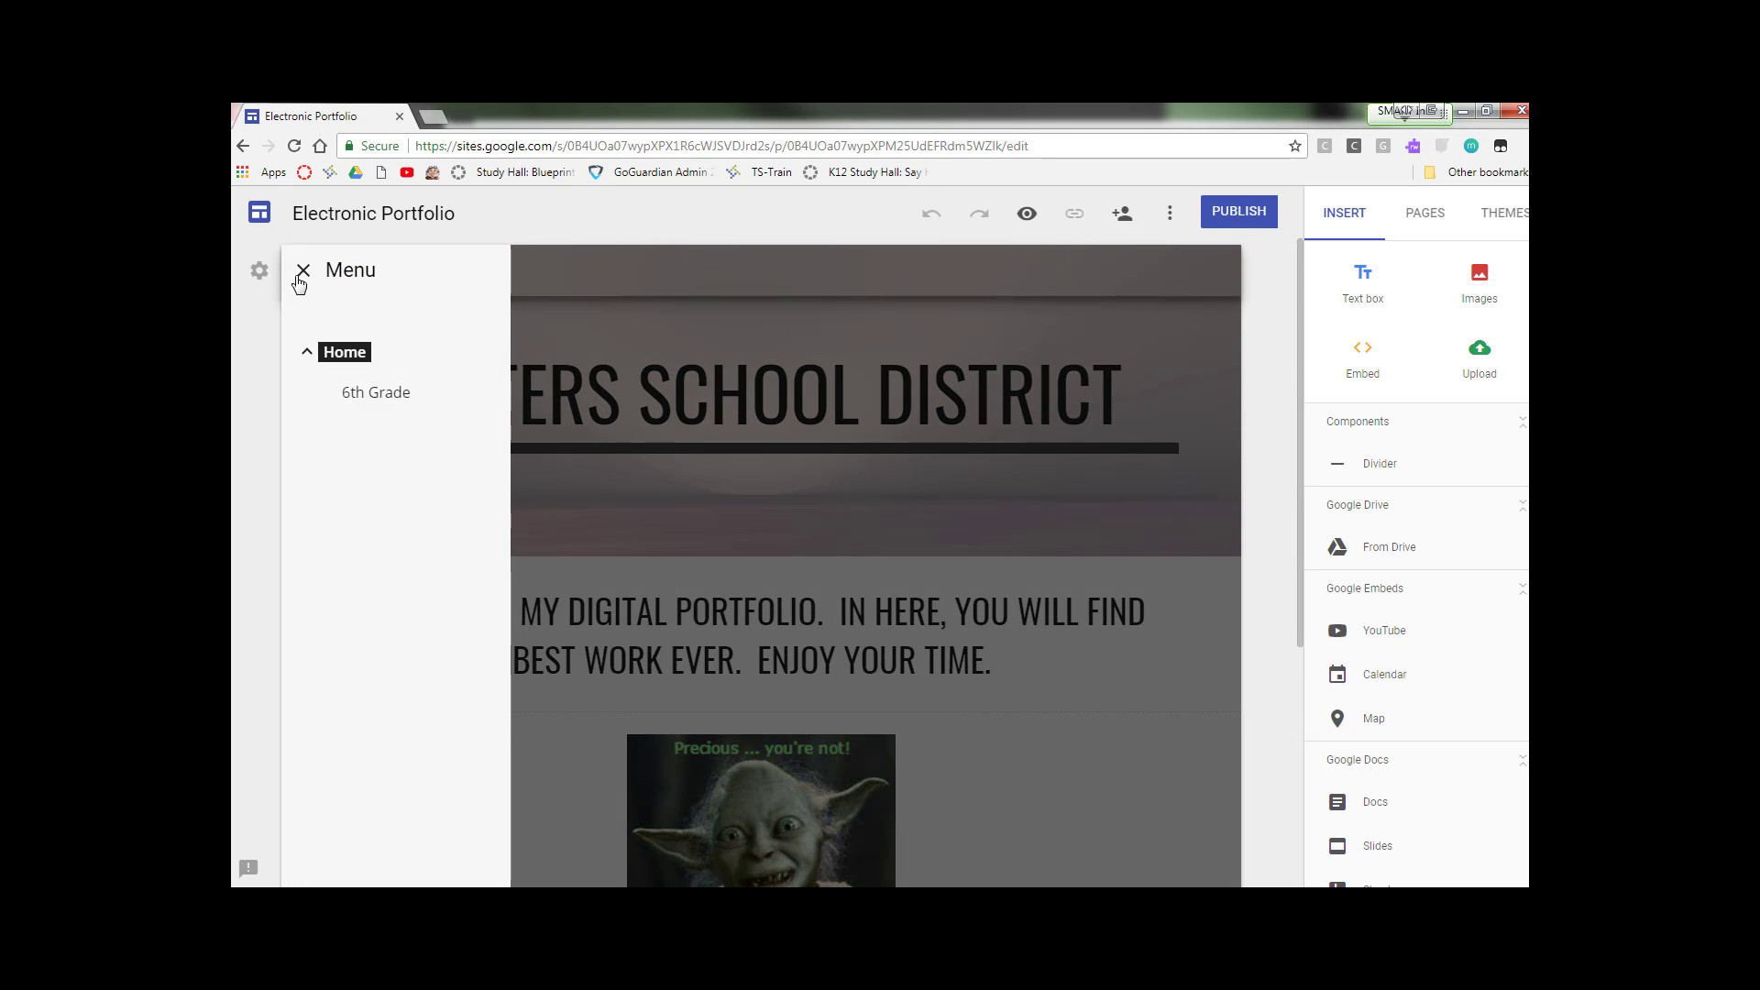
left_click(304, 271)
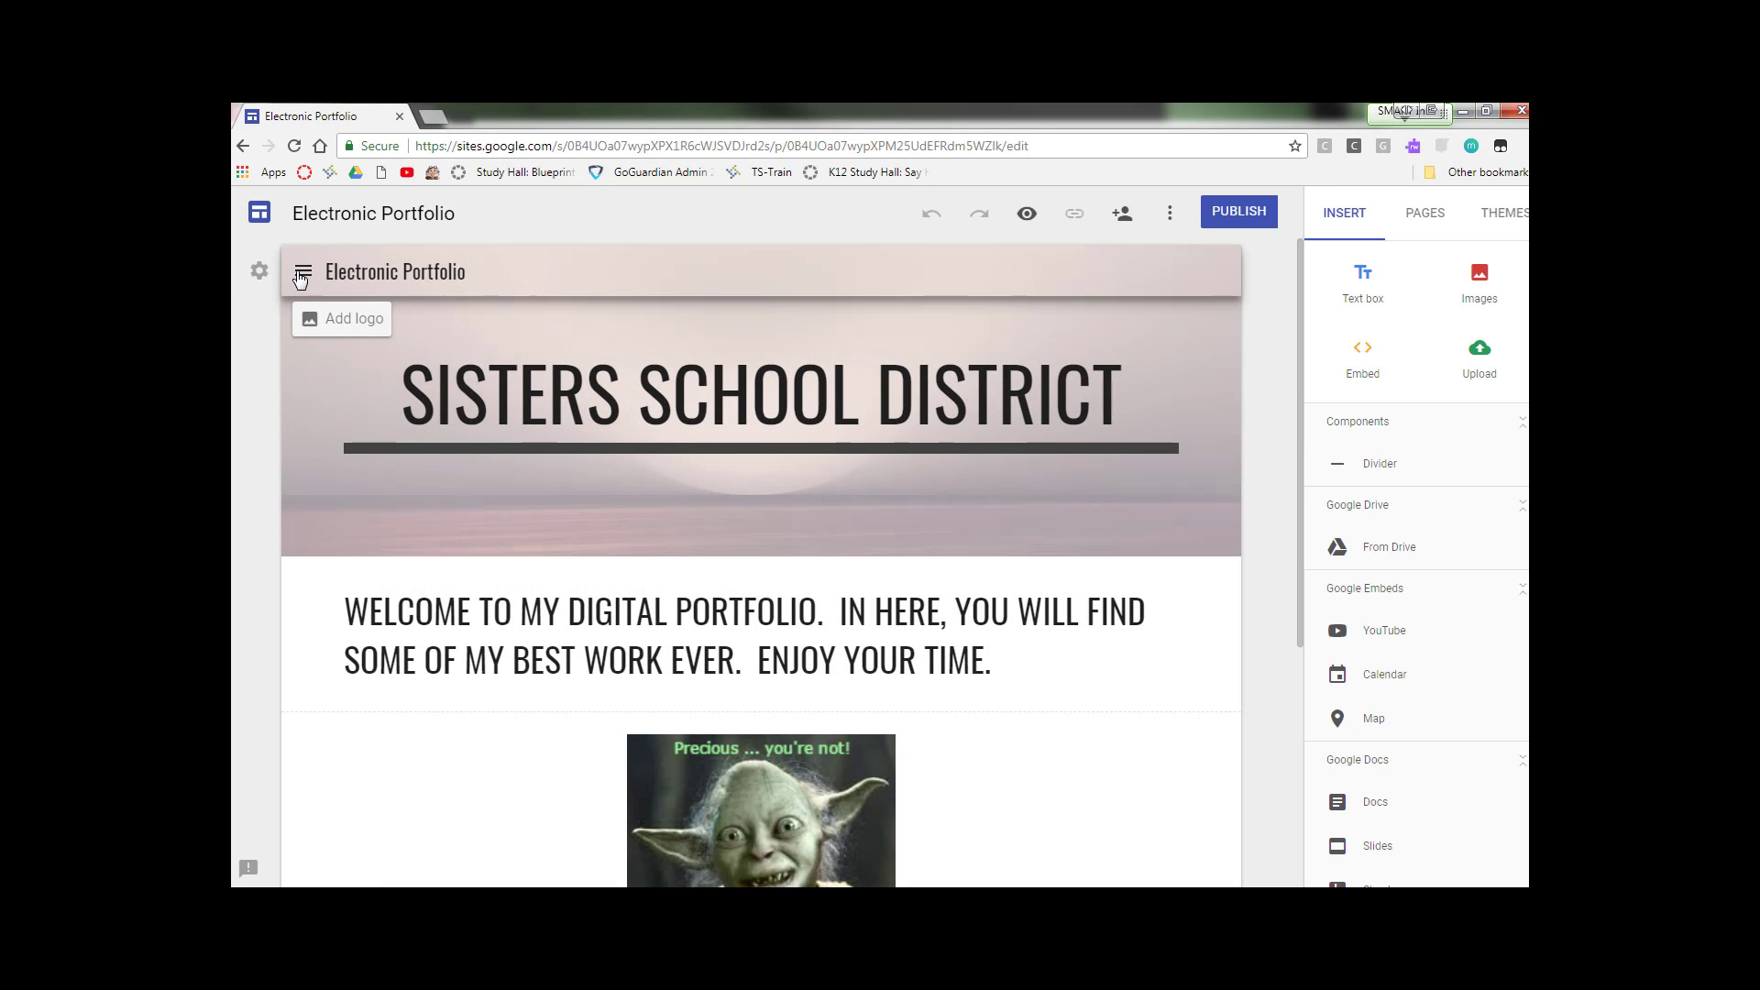
left_click(301, 277)
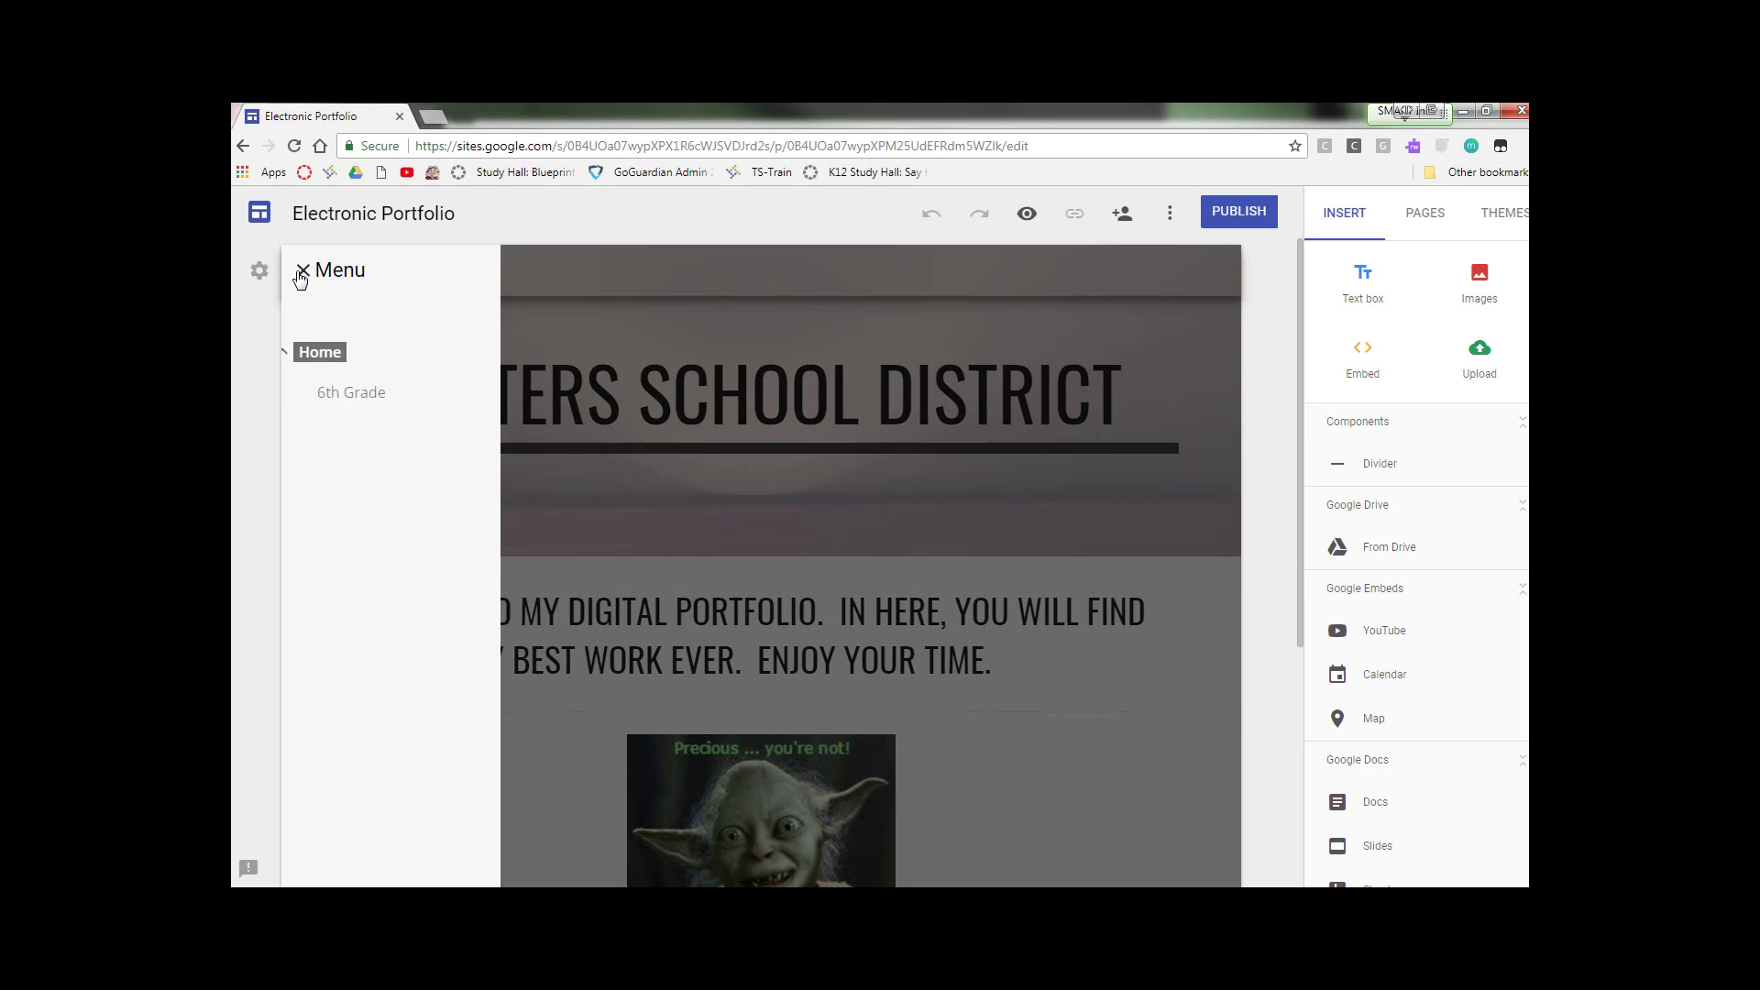
left_click(376, 394)
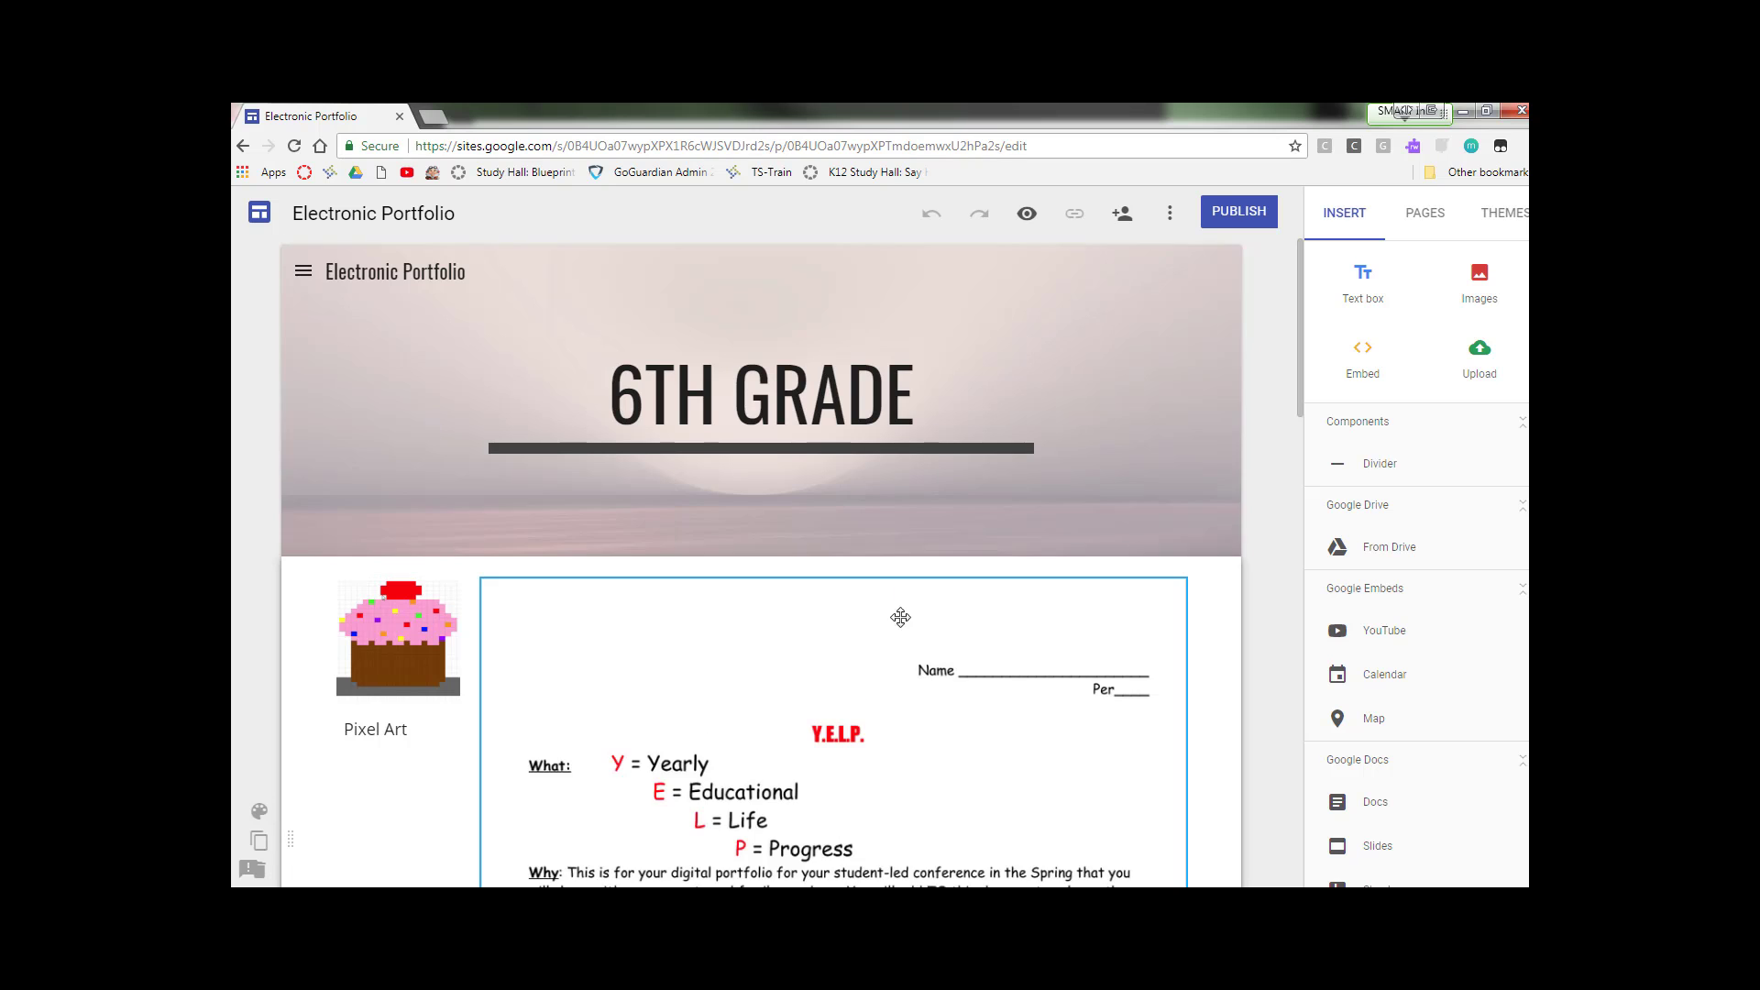
scroll(900, 617, "down", 8)
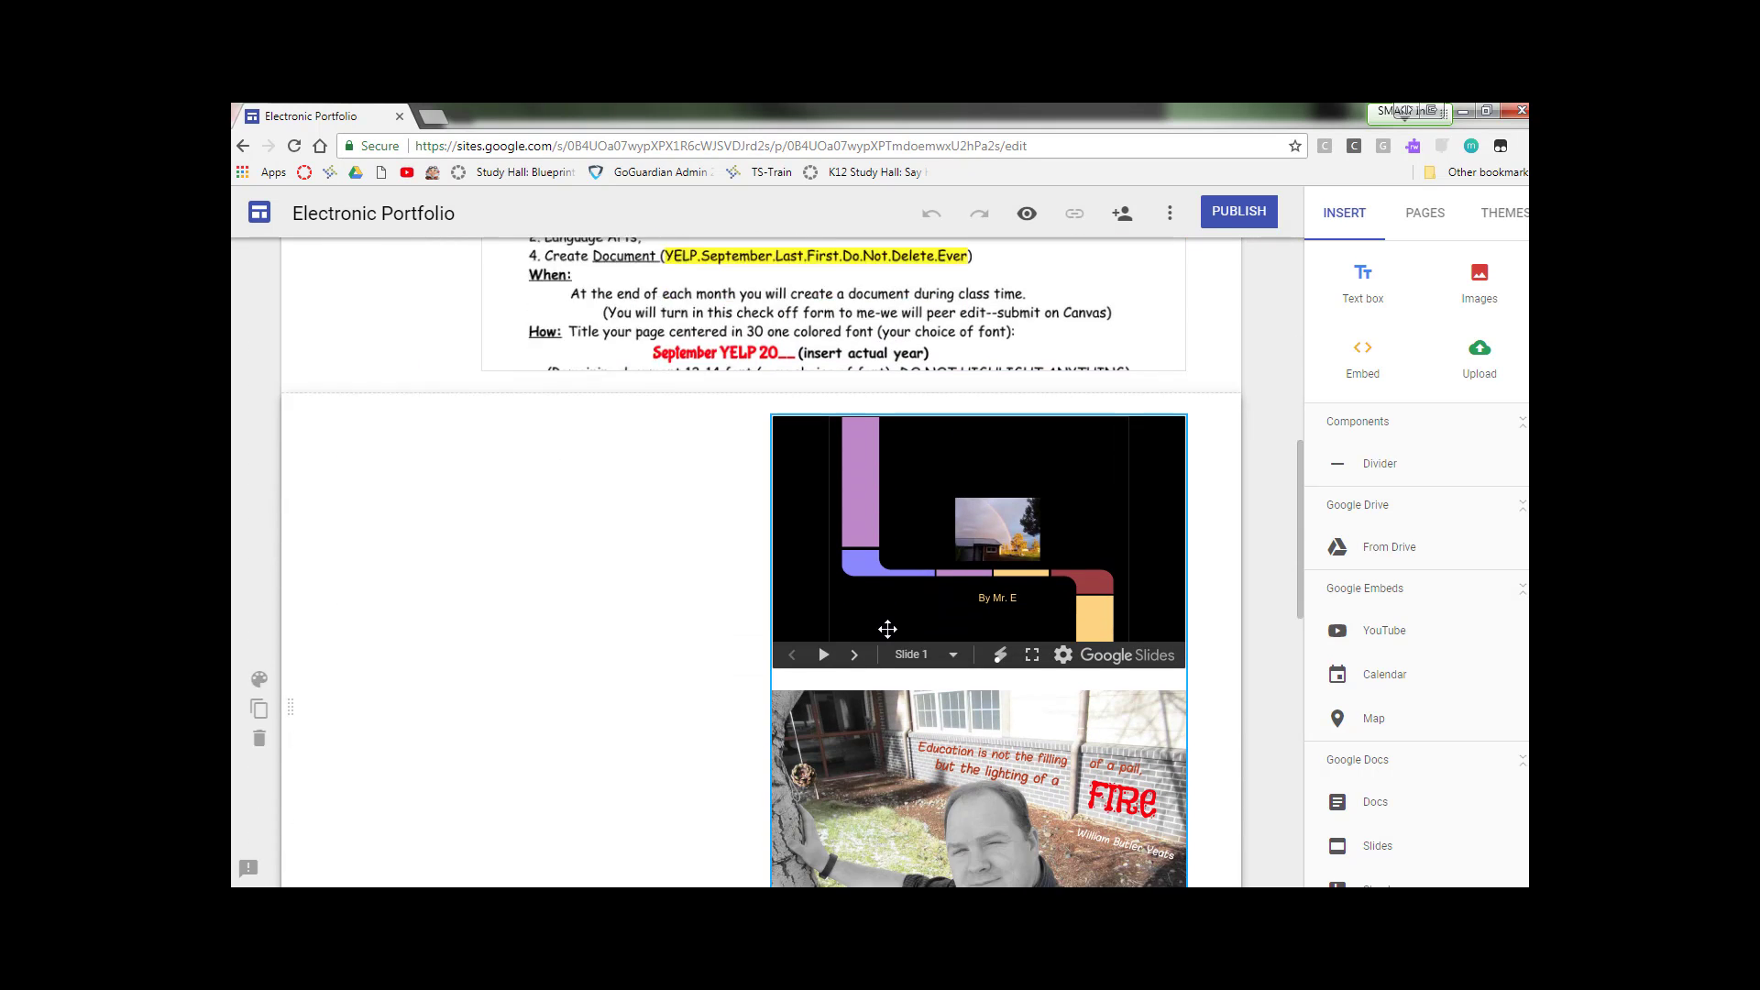
scroll(754, 608, "down", 10)
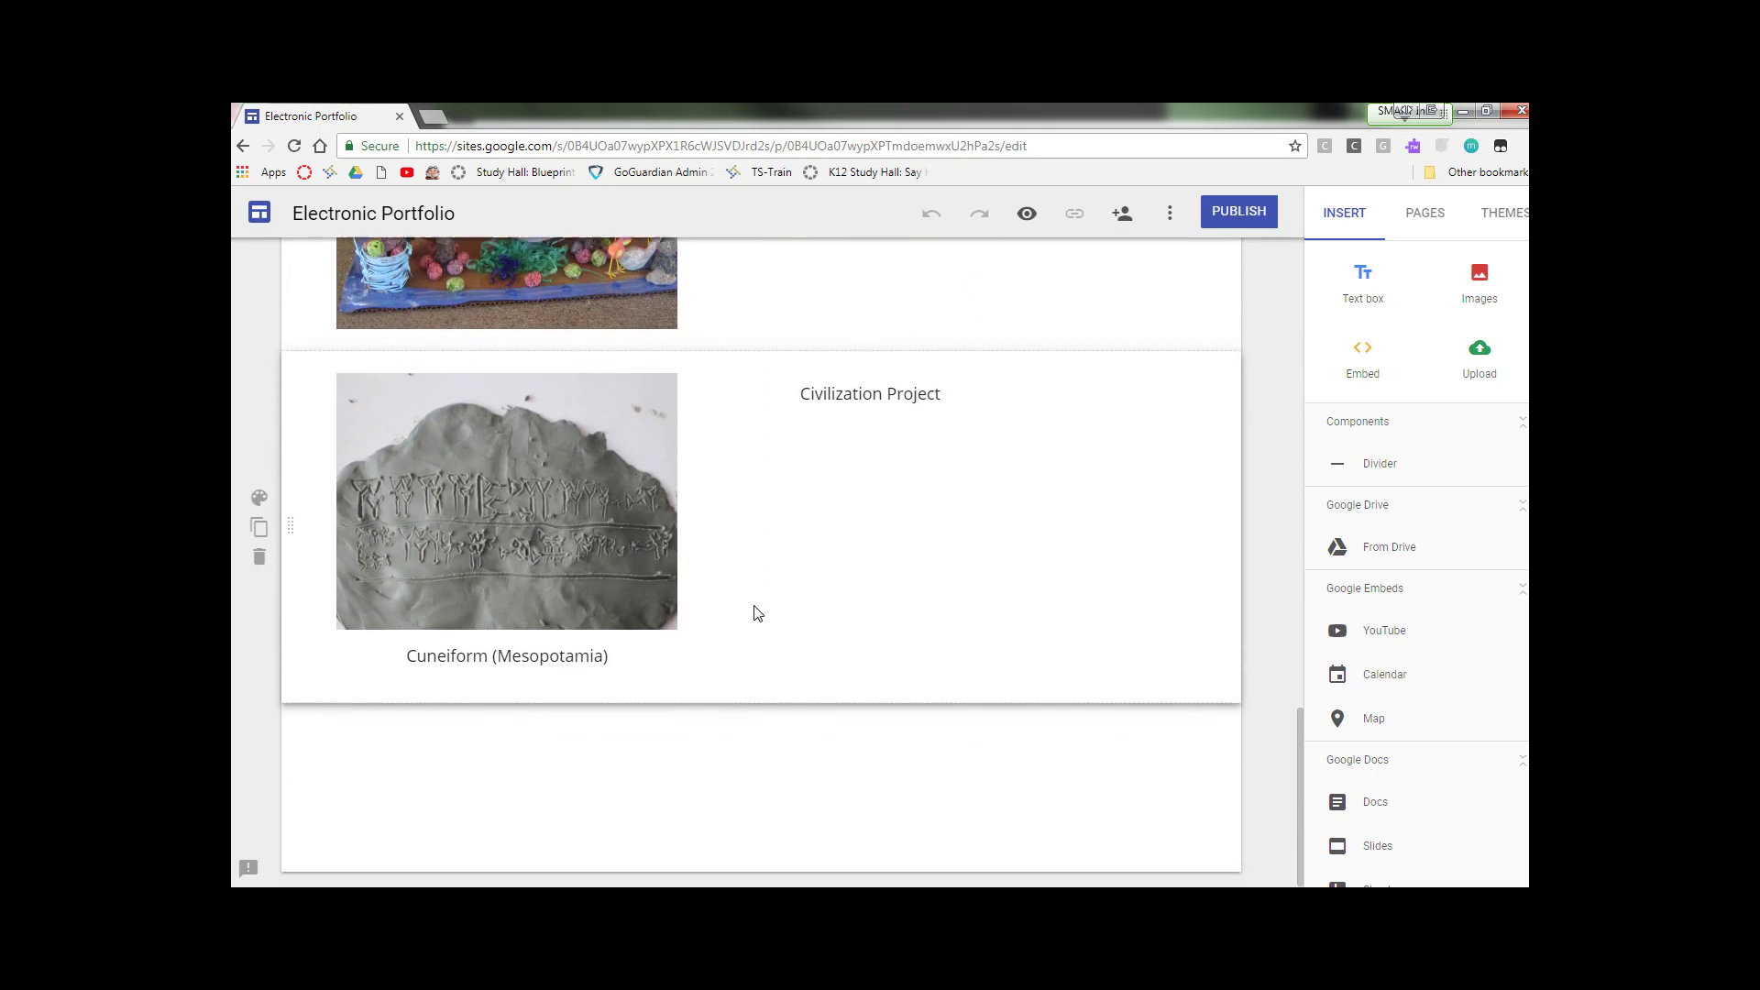
scroll(757, 612, "up", 10)
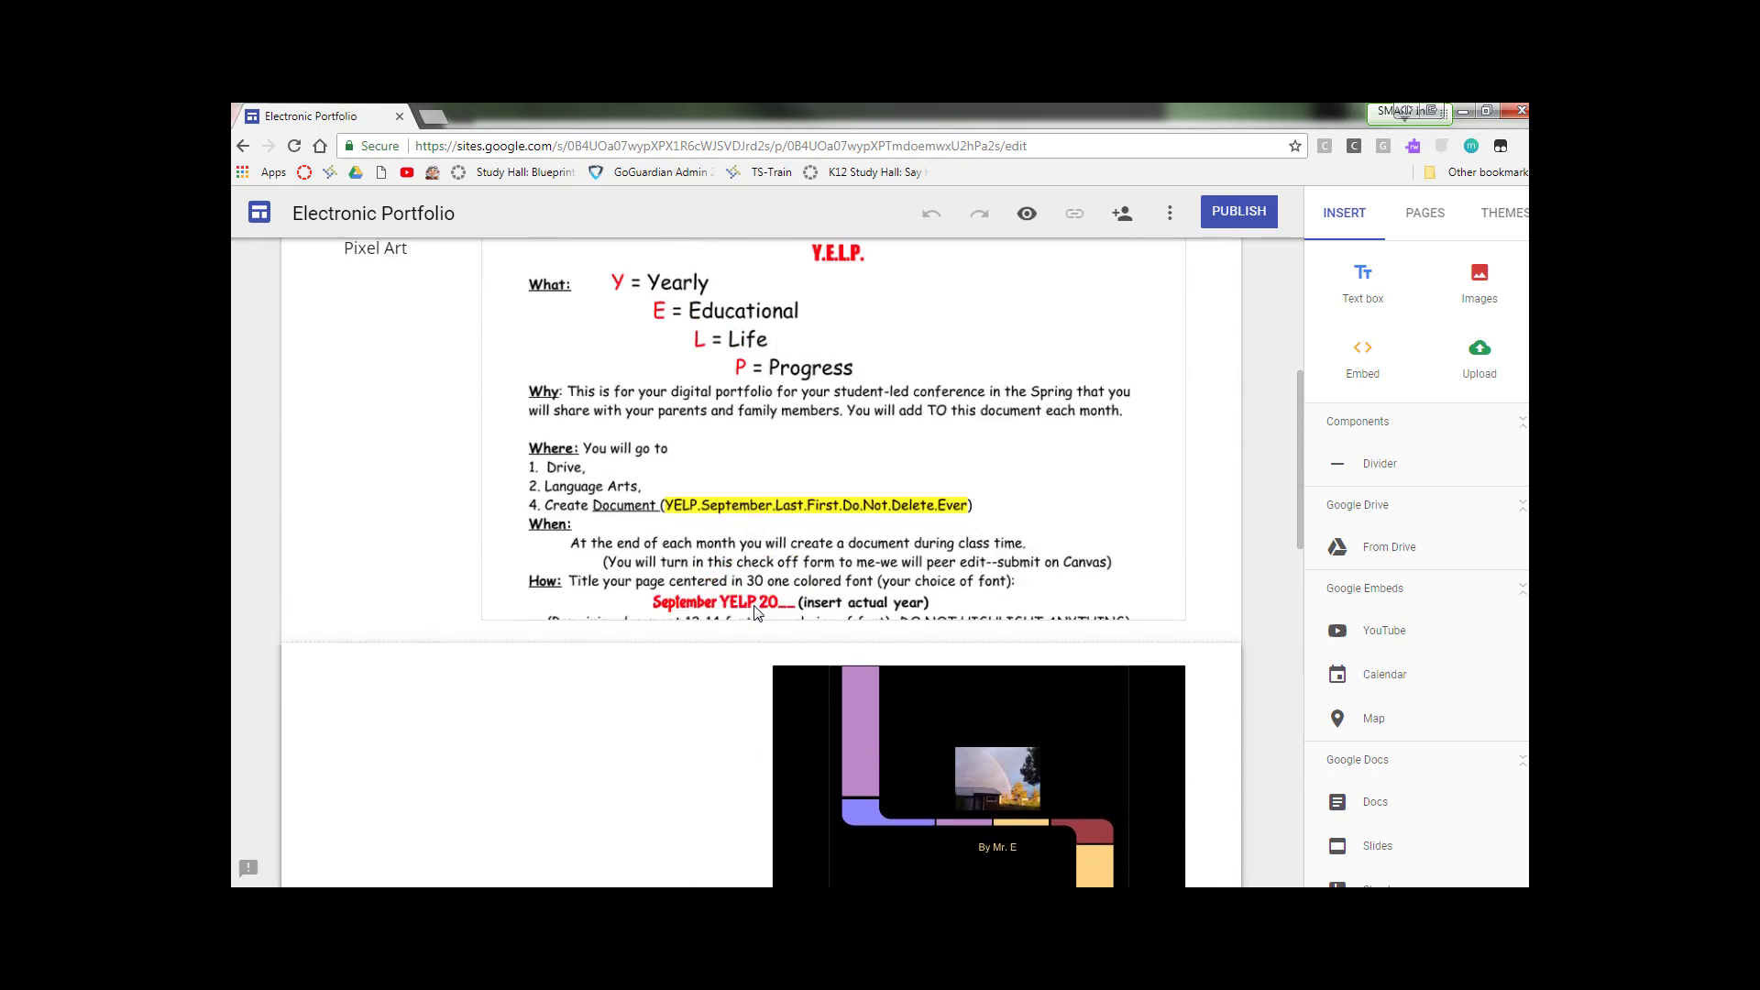
scroll(757, 613, "up", 5)
mouse_move(553, 464)
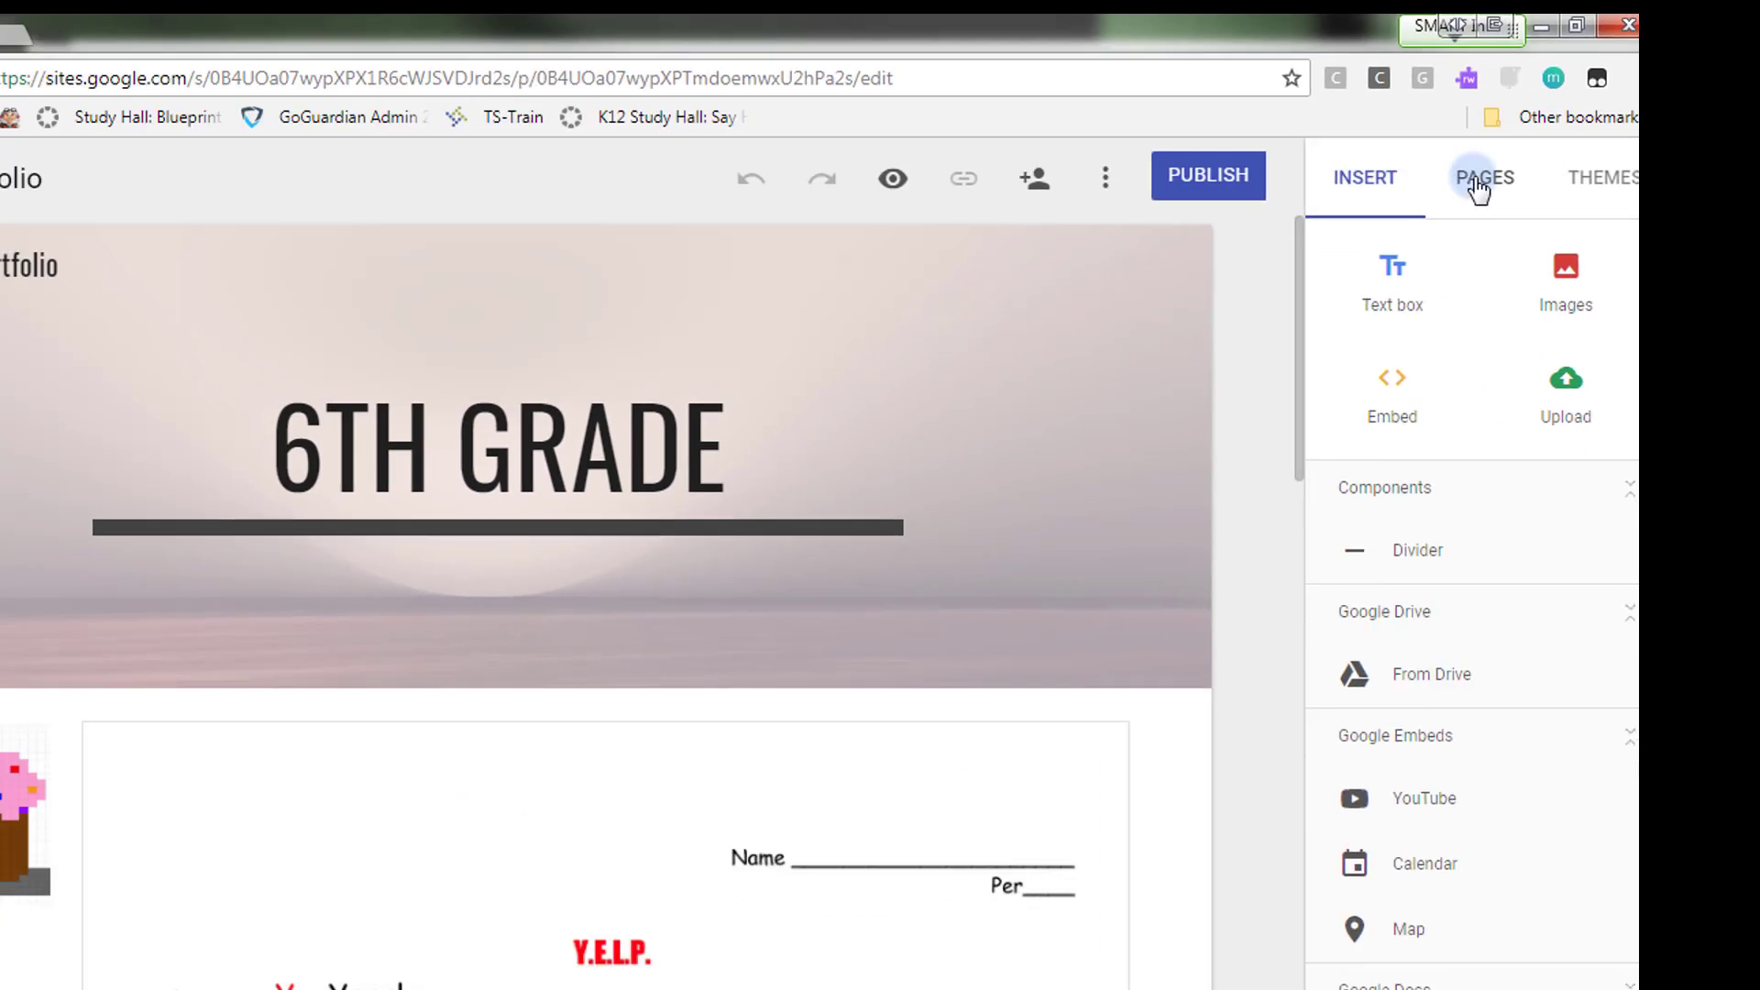
Step: Add a subpage named 7th Grade under the Home page
left_click(966, 427)
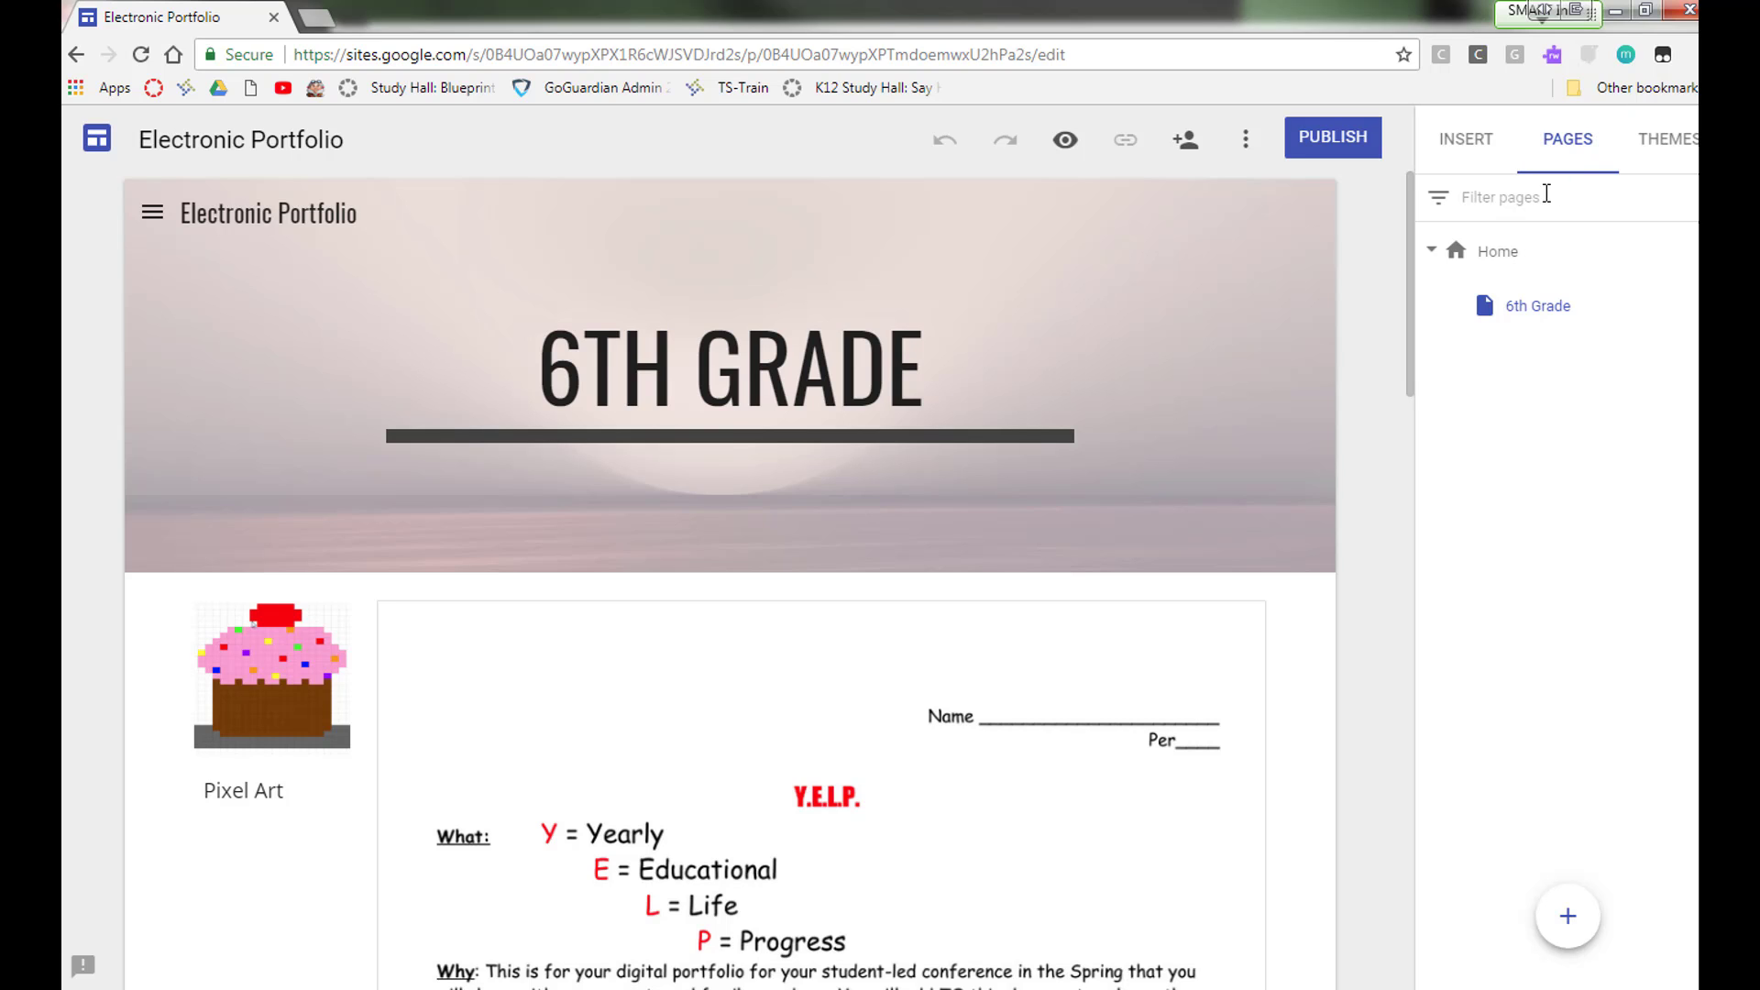
left_click(1512, 255)
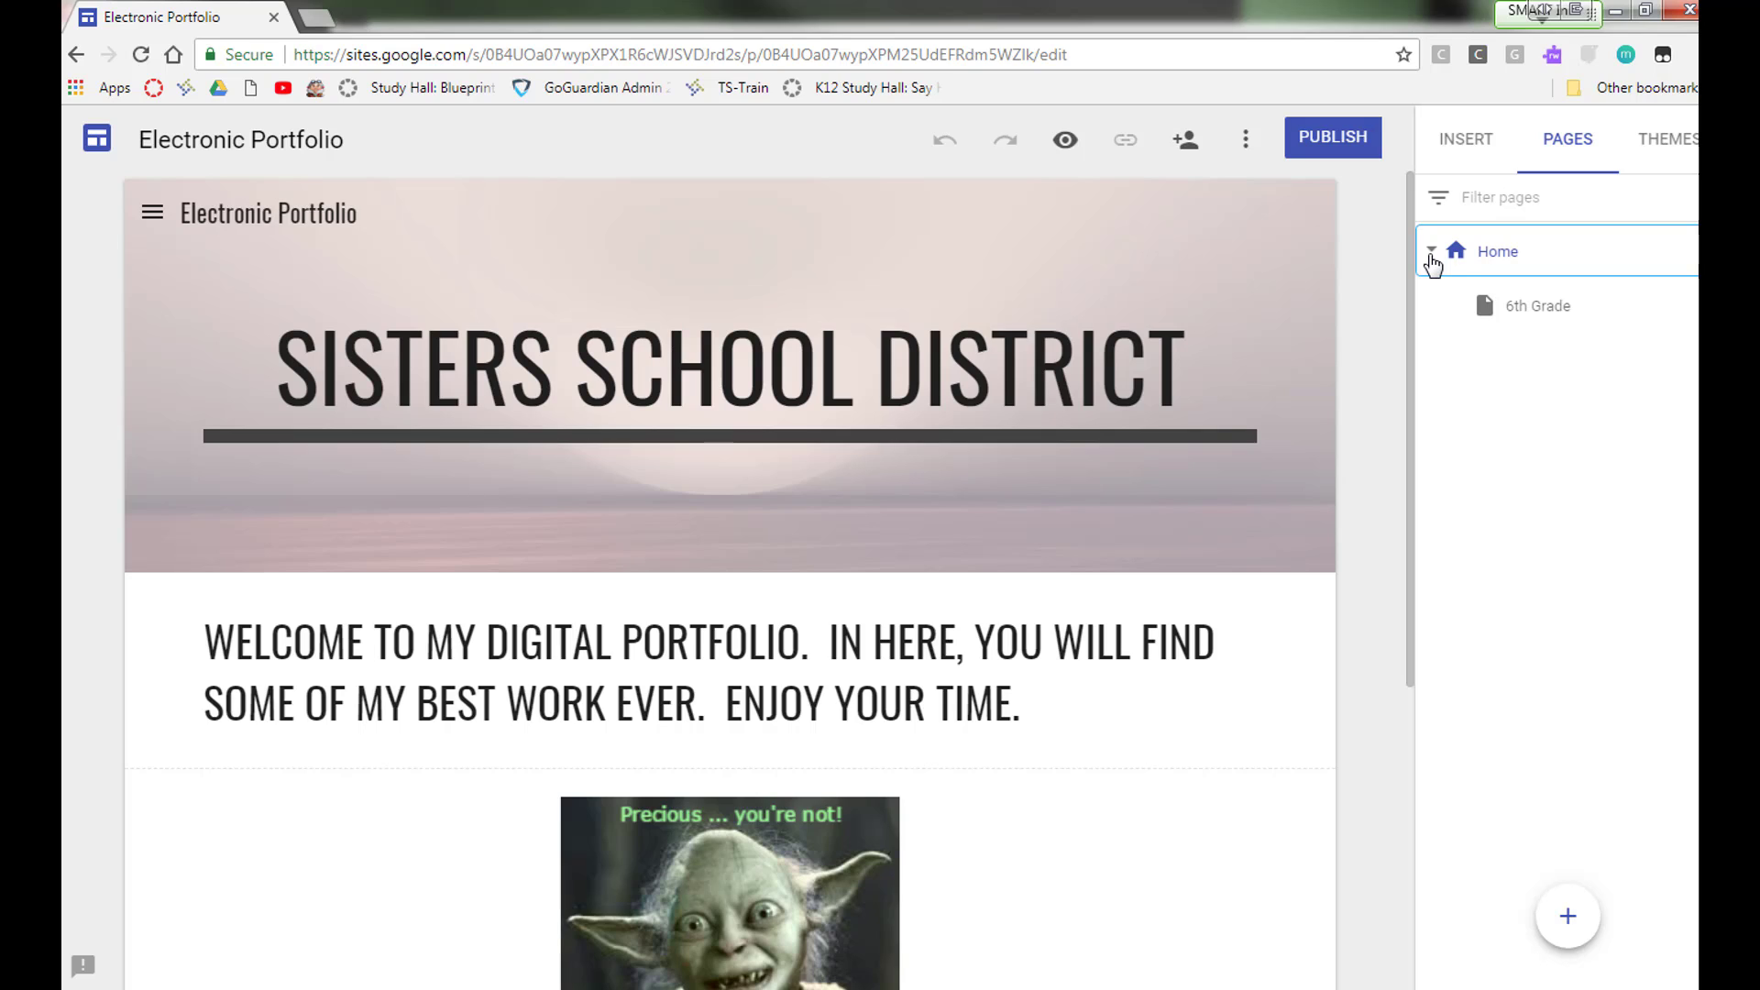
left_click(1430, 250)
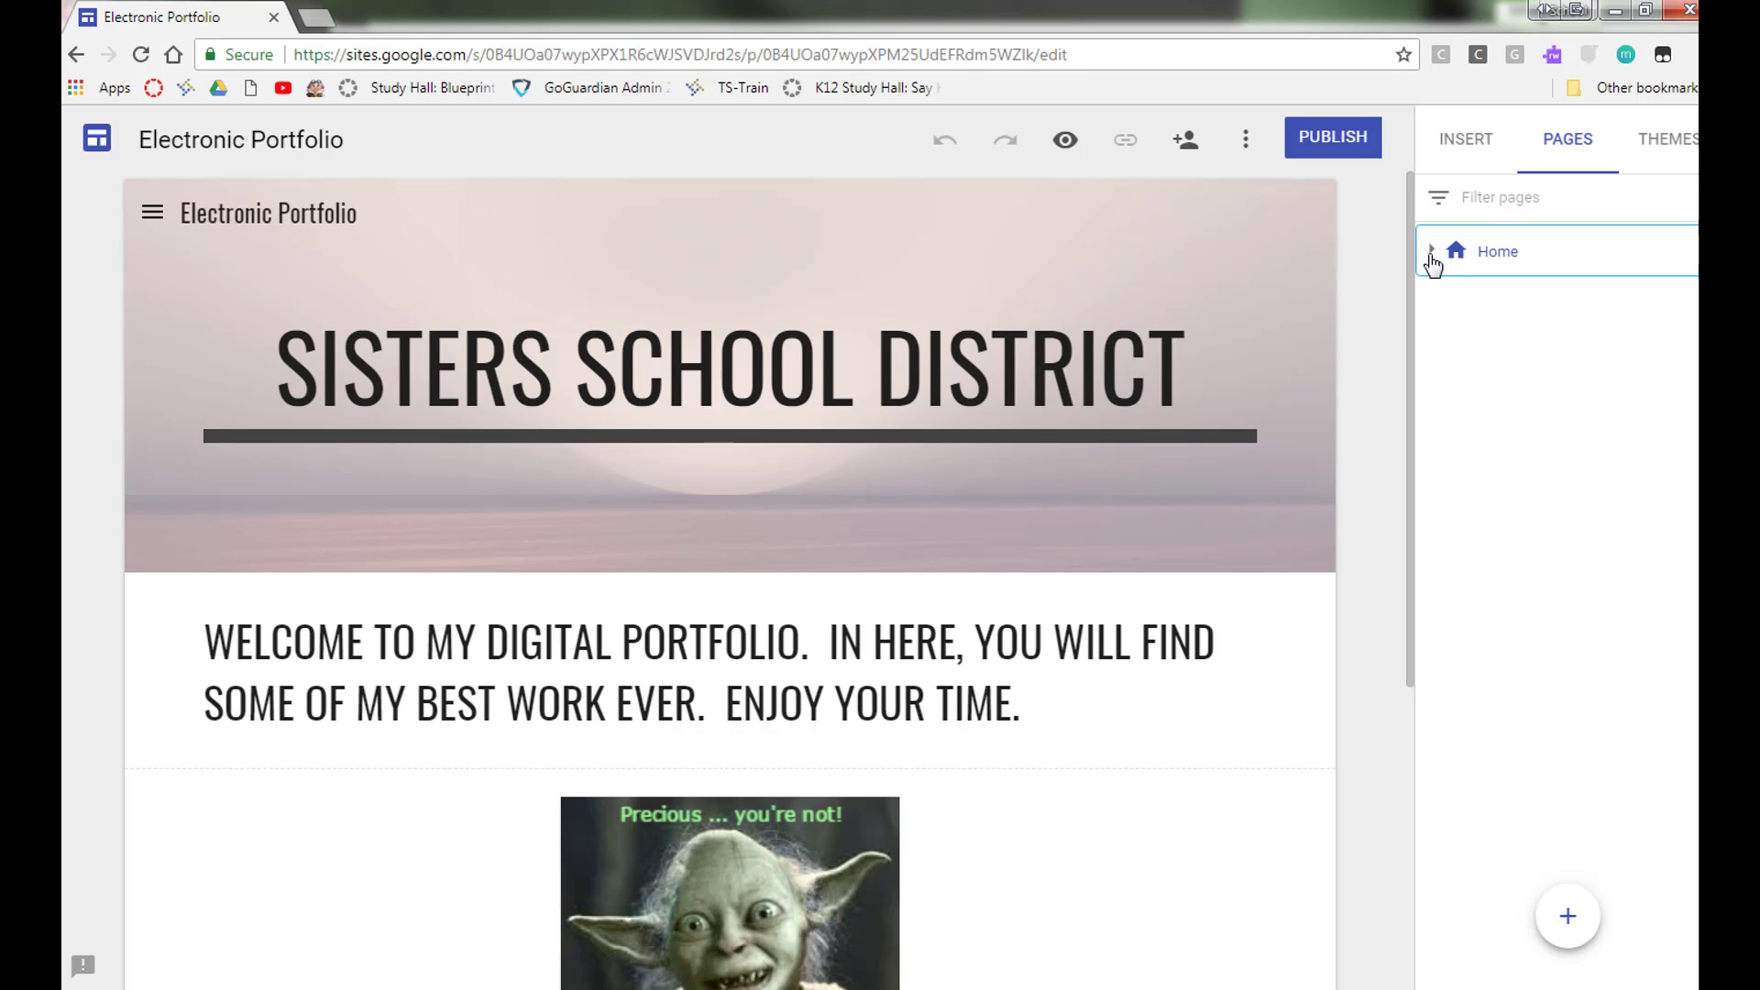
left_click(1431, 253)
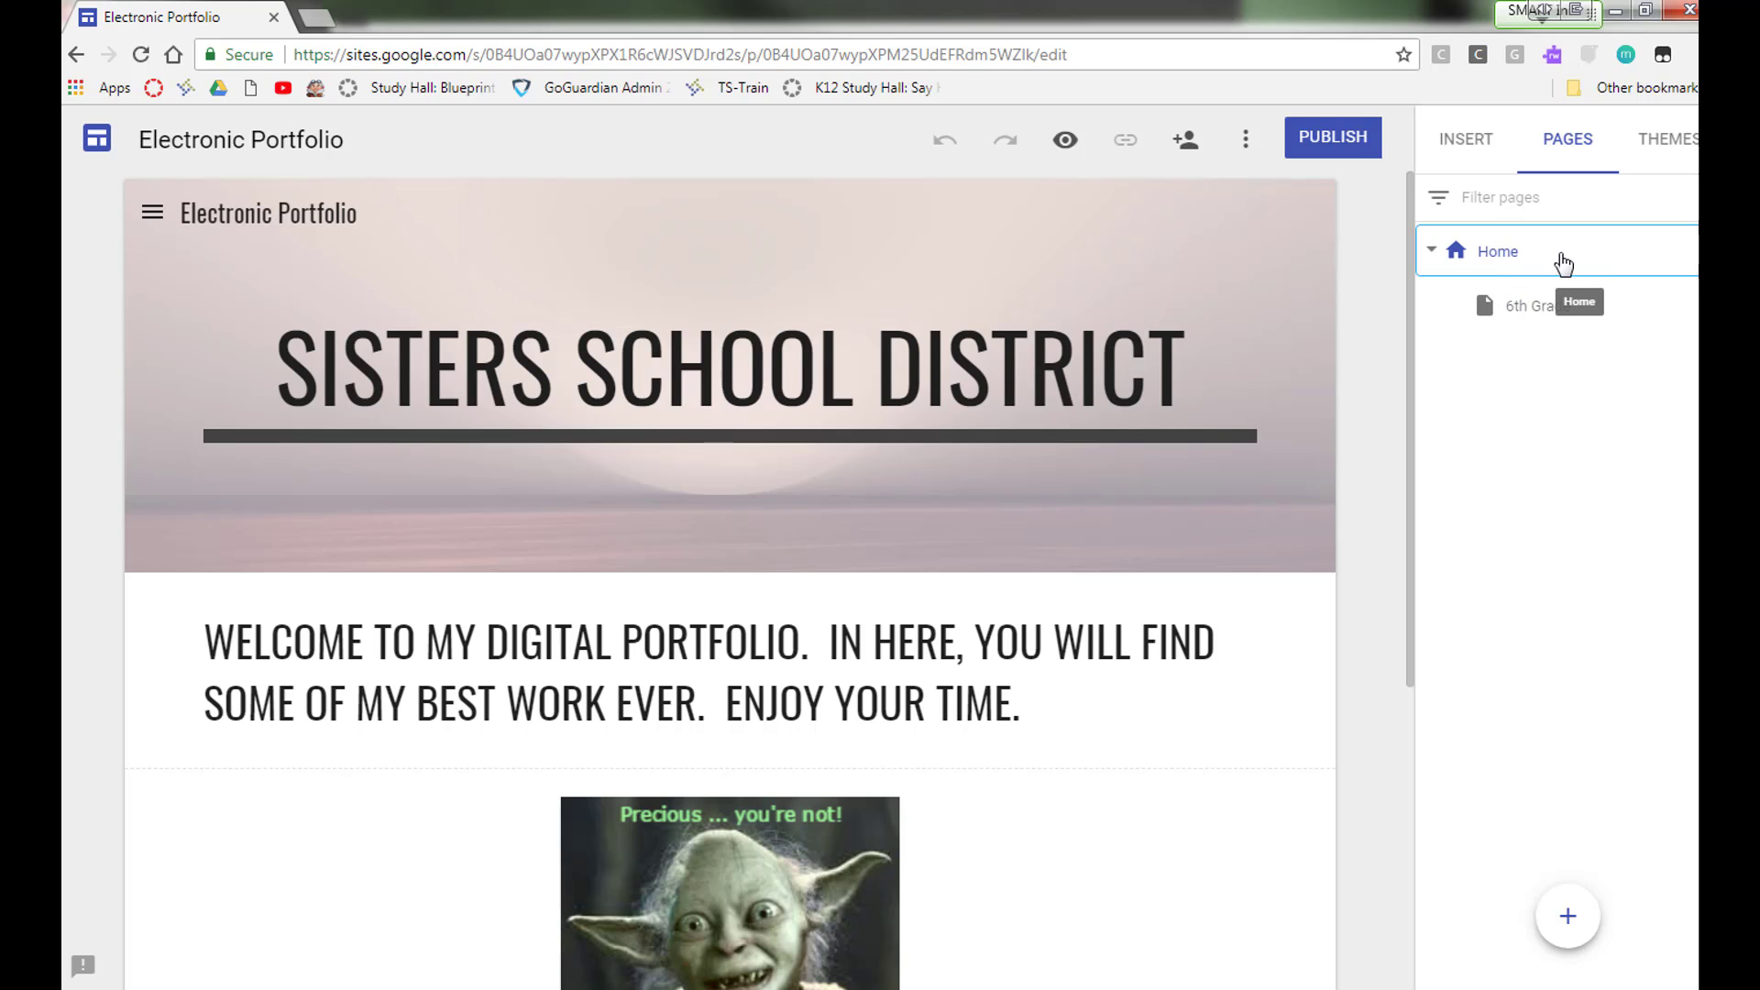
left_click(1686, 251)
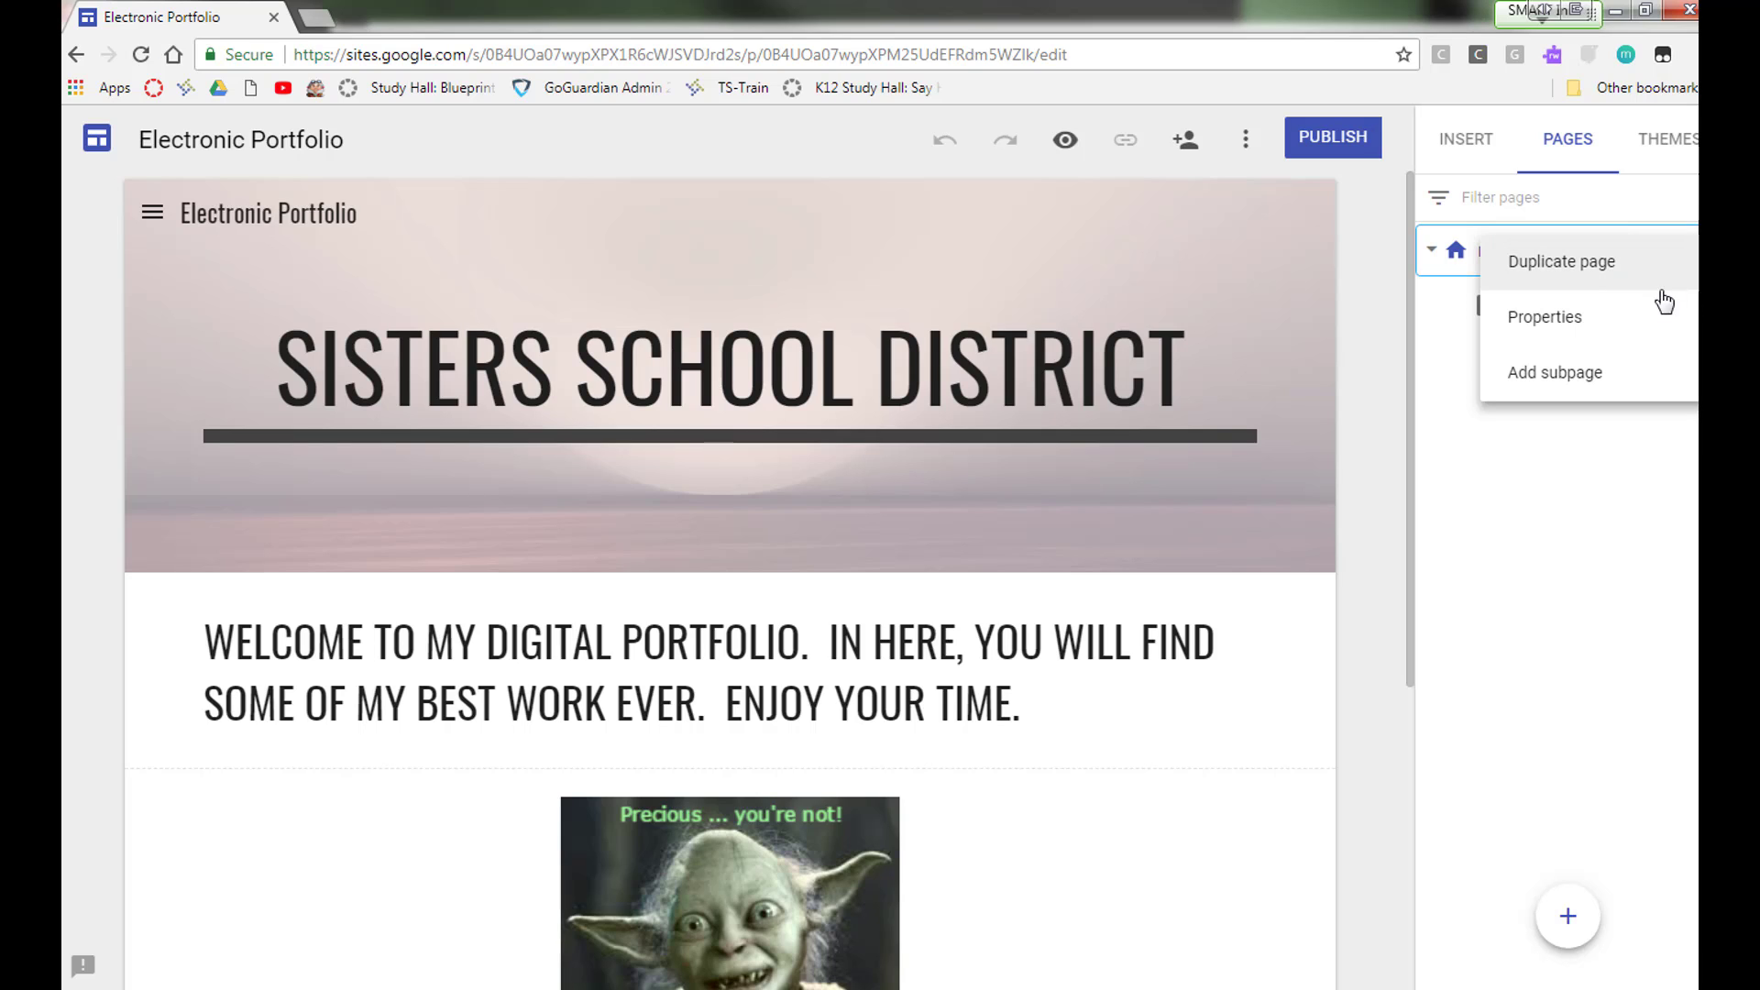
left_click(1618, 385)
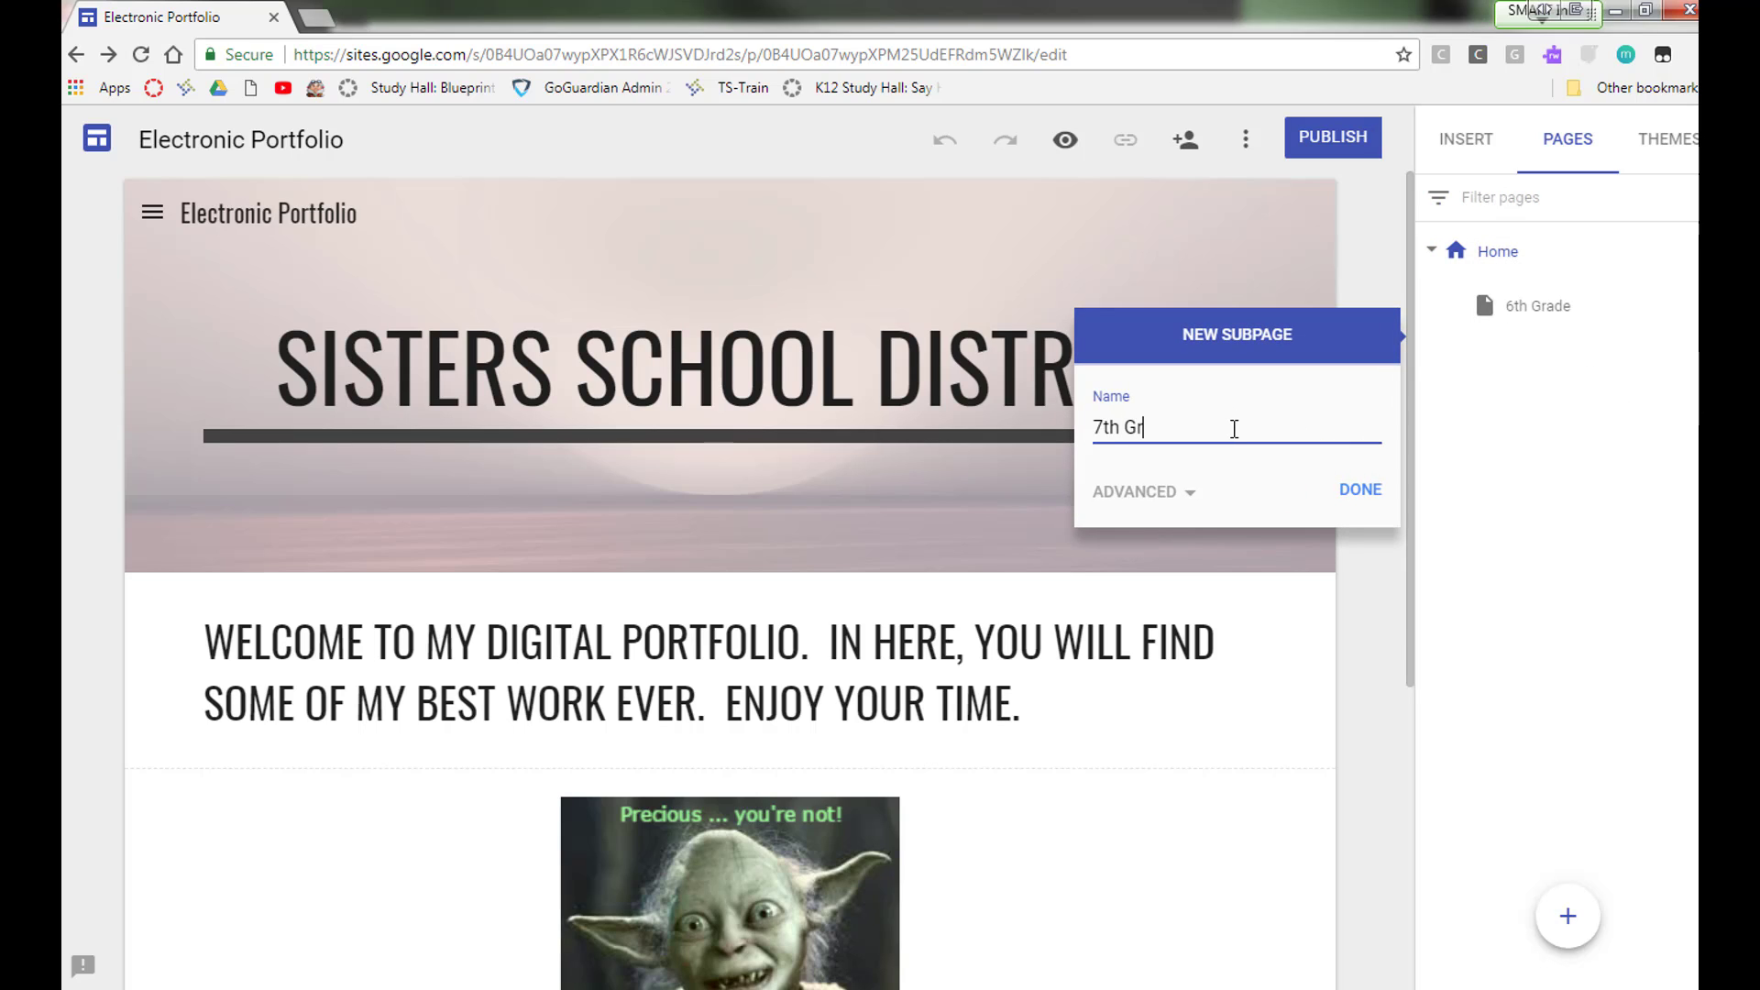
left_click(1355, 491)
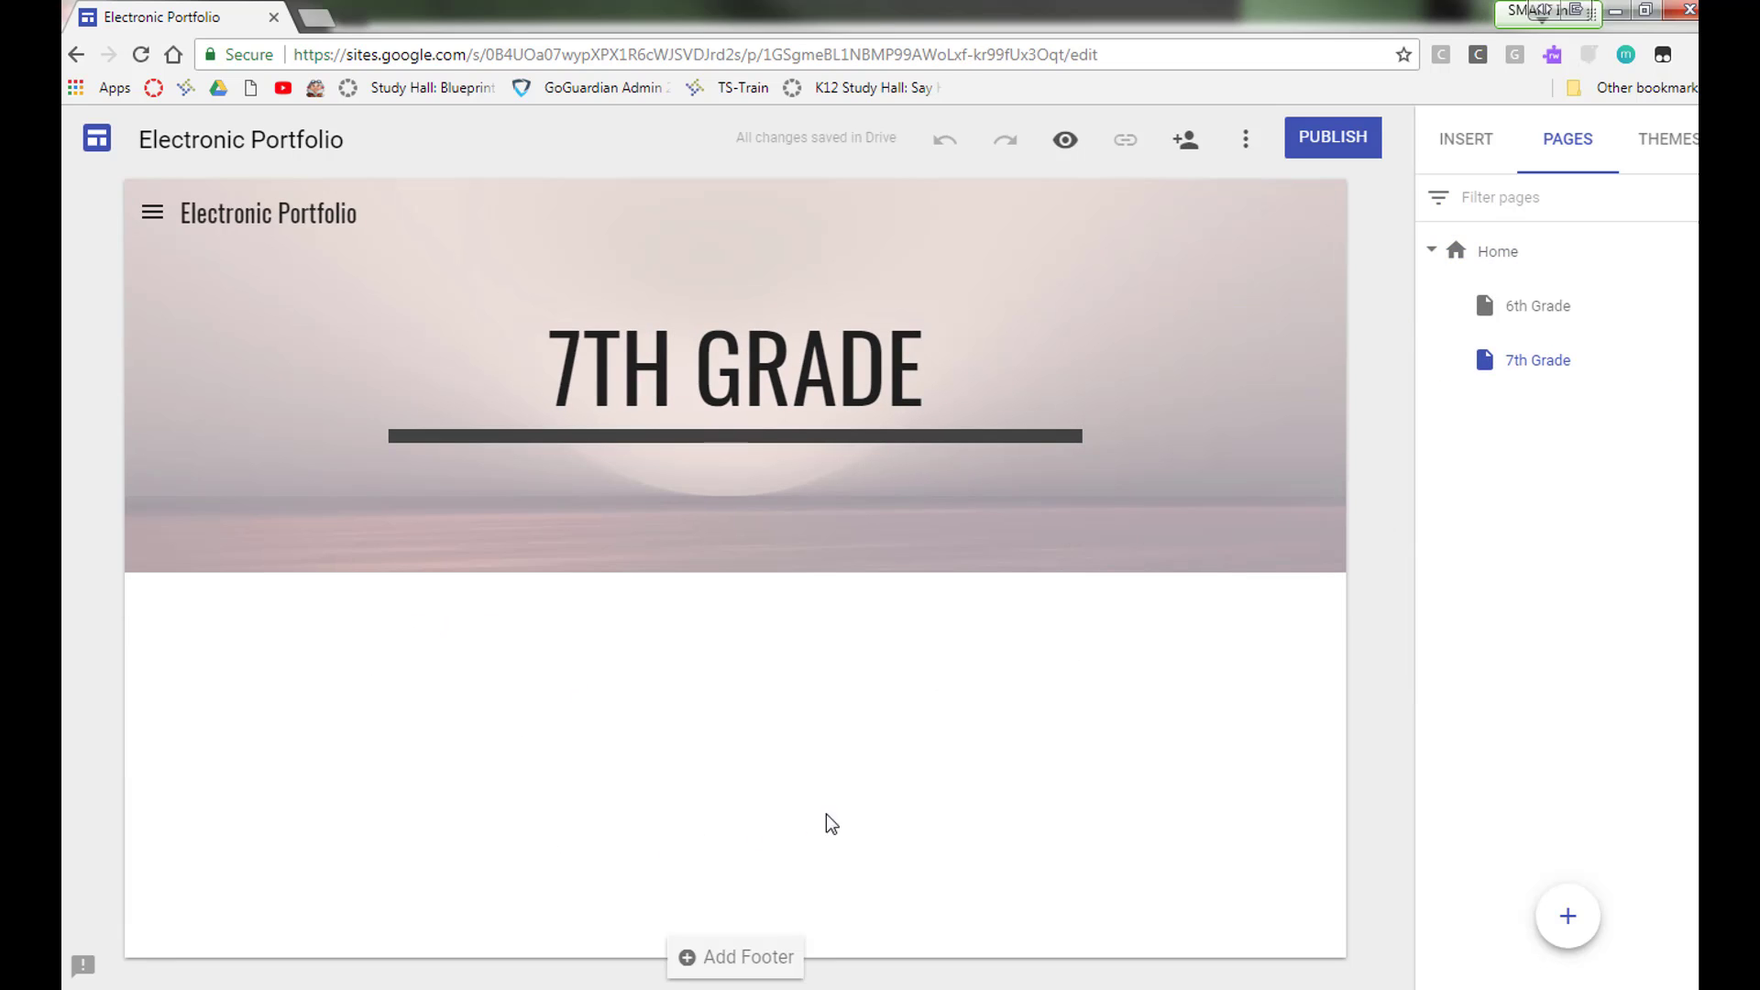
Step: Insert a text box on the 7th Grade page
left_click(1536, 372)
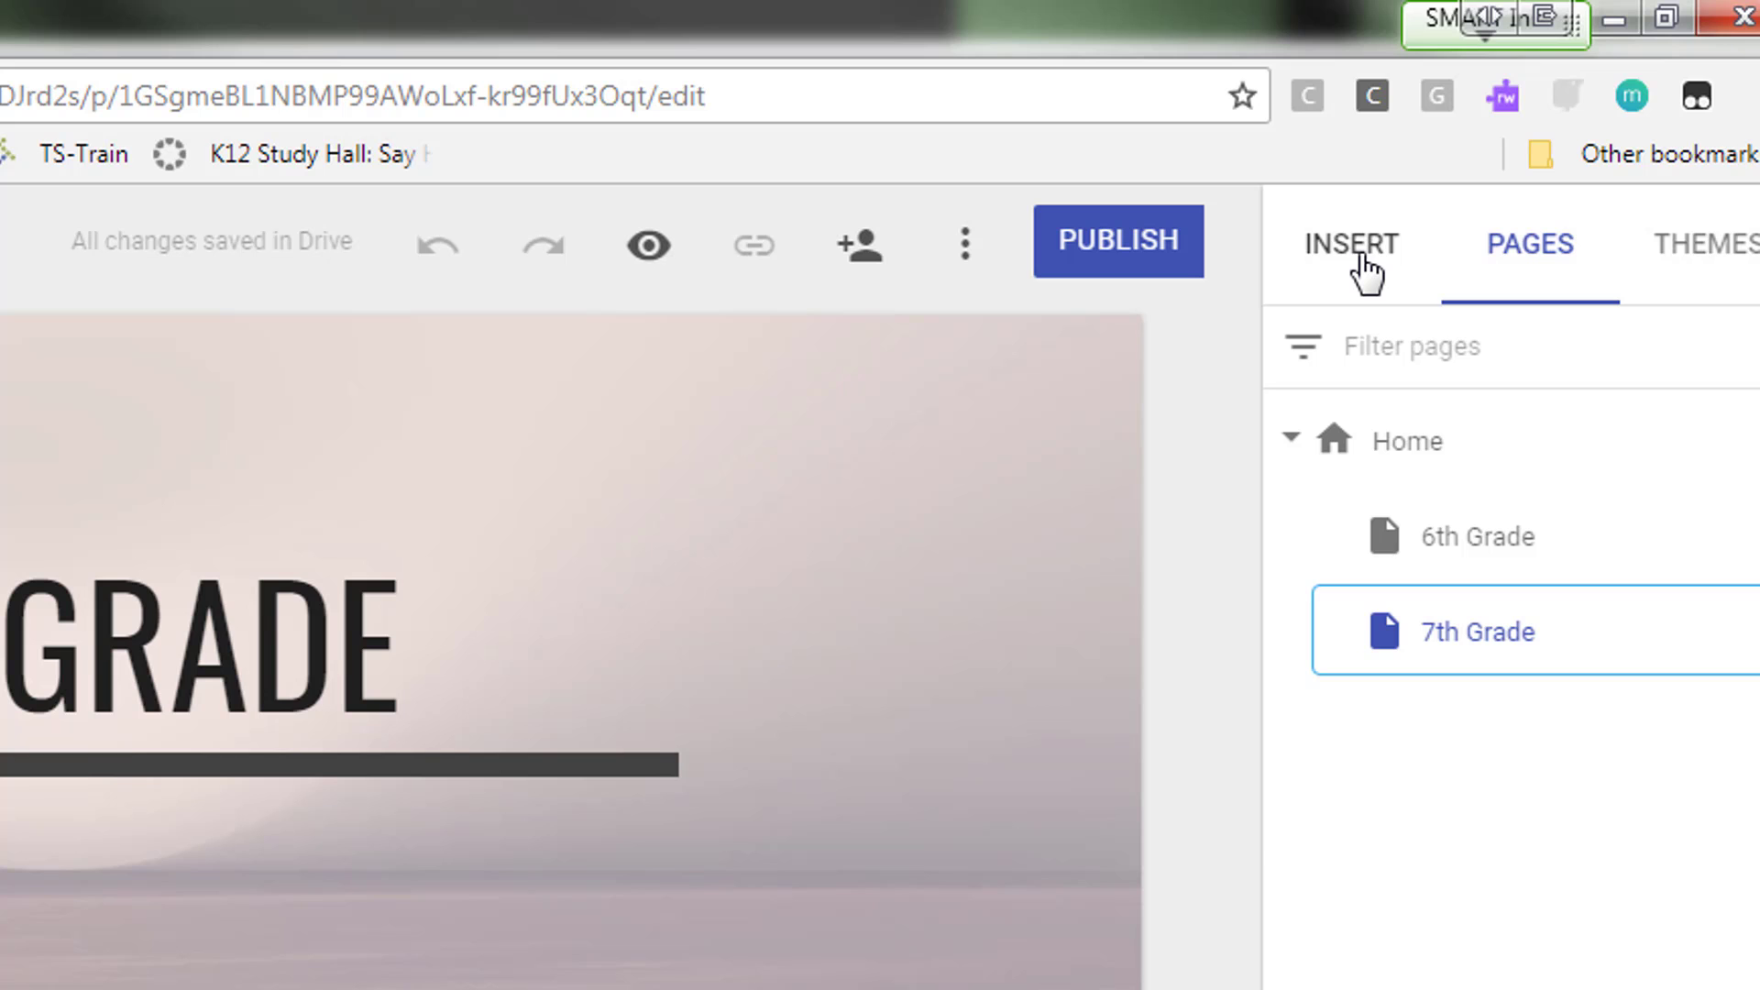
left_click(1353, 245)
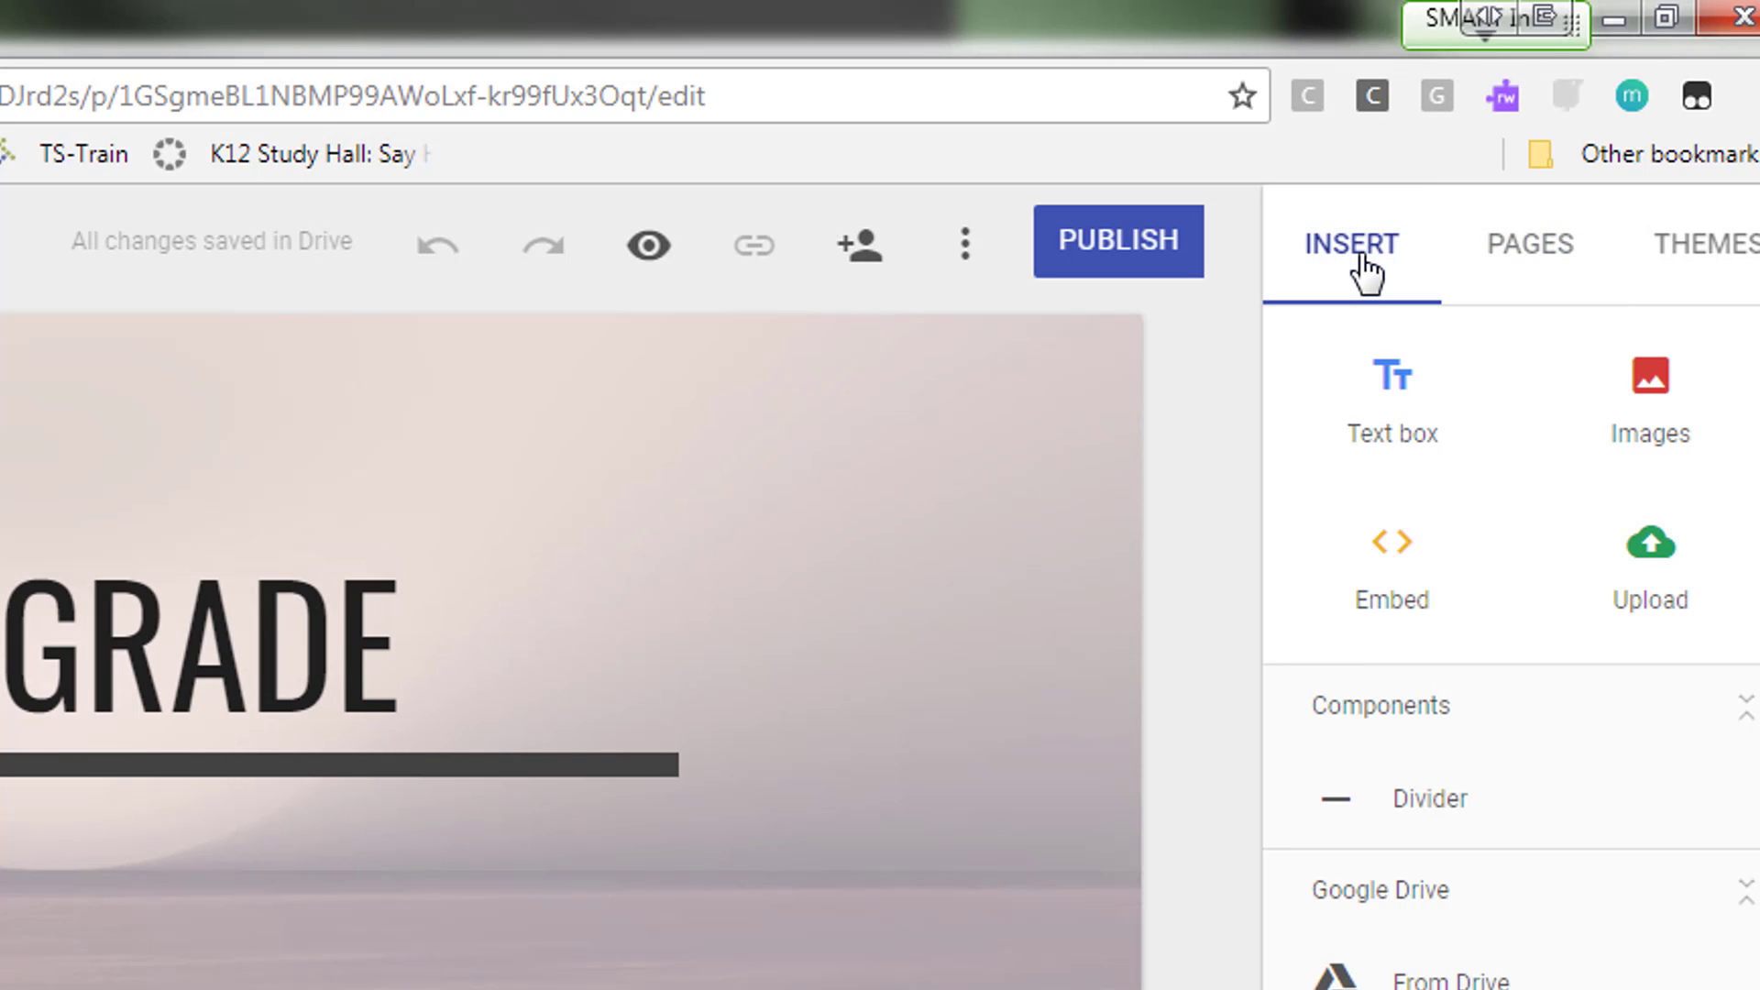
left_click(1418, 421)
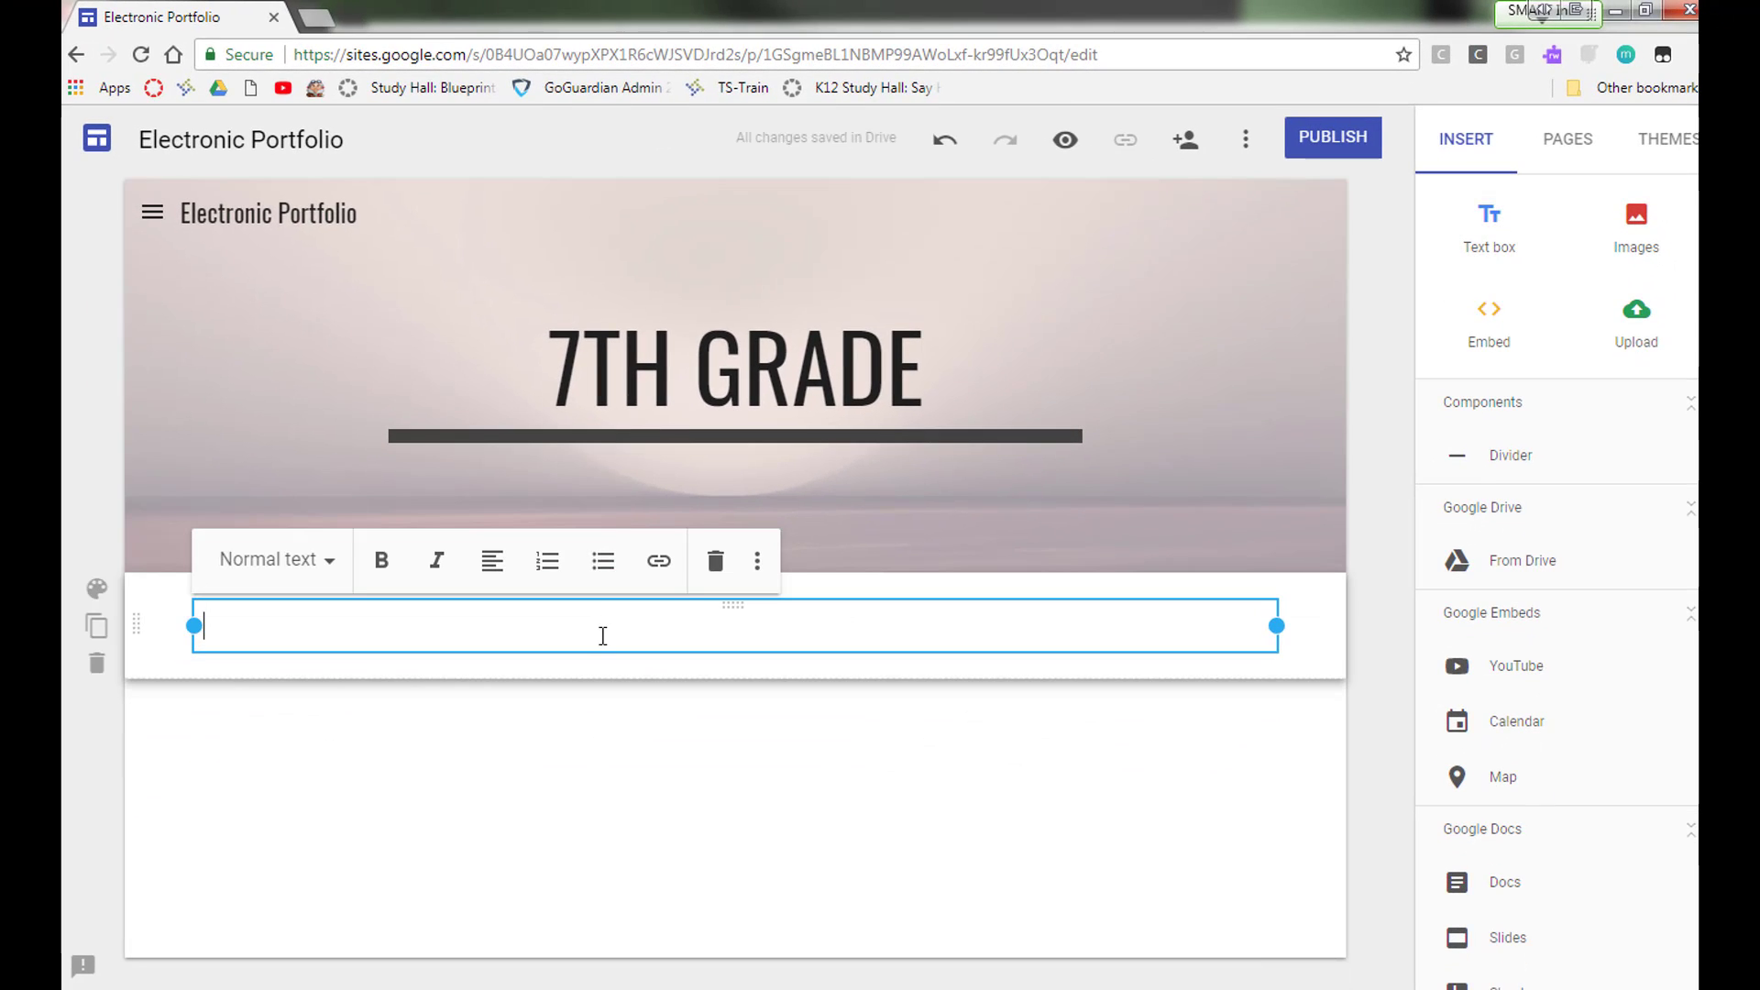
Step: Write 'Welcome to my 7th Grade year. This year, I struggled a bit, but I finished strong ...' in the text box
type("Welcome to my 7th Grade")
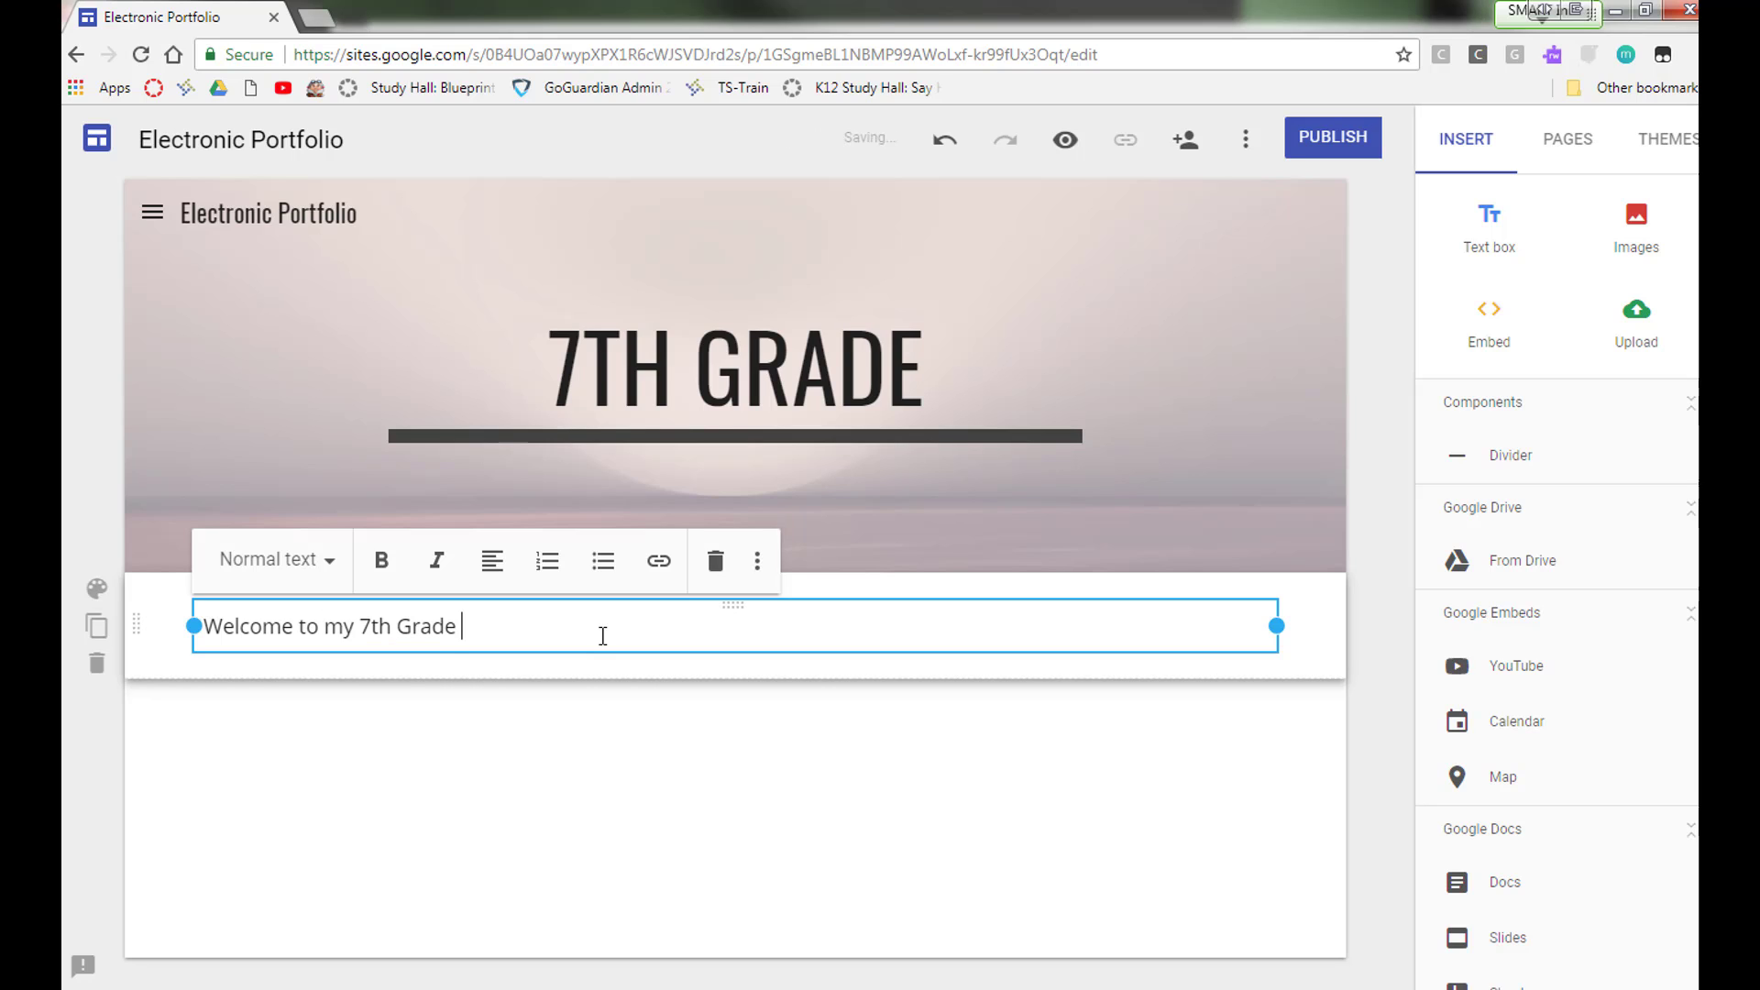
type("is")
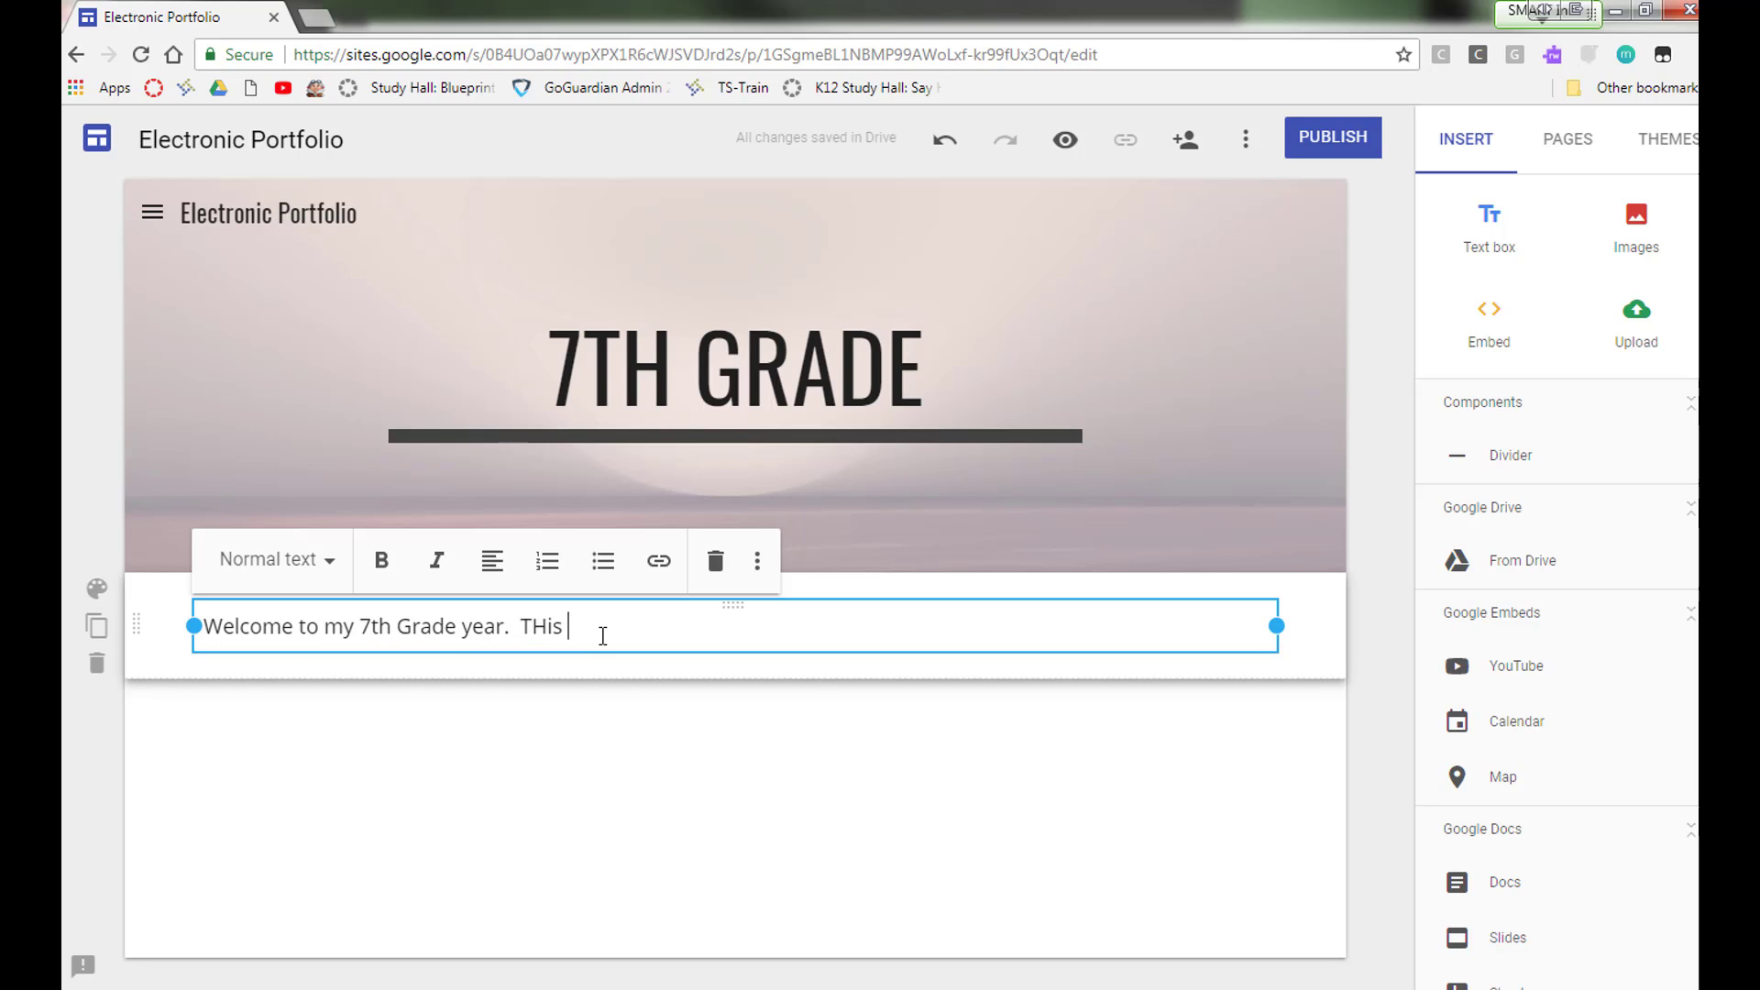
key("BackSpace")
key("BackSpace")
key("BackSpace")
type("his year, I s")
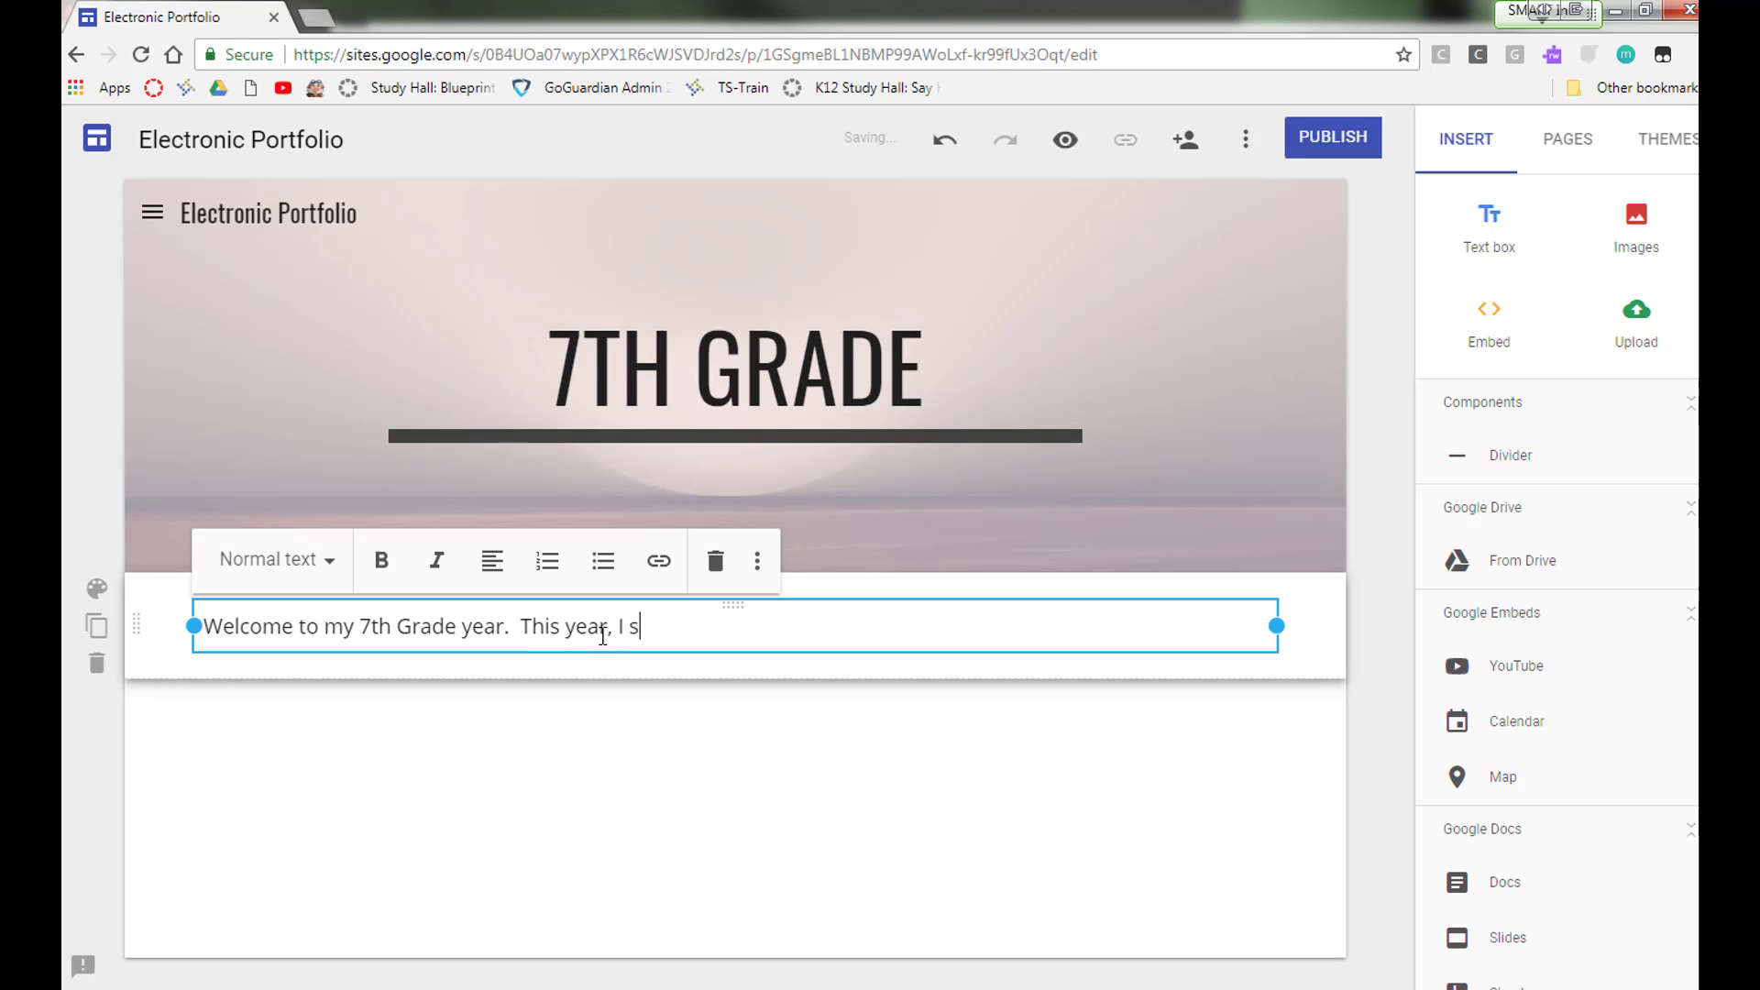
type("truggled a bit, but I ")
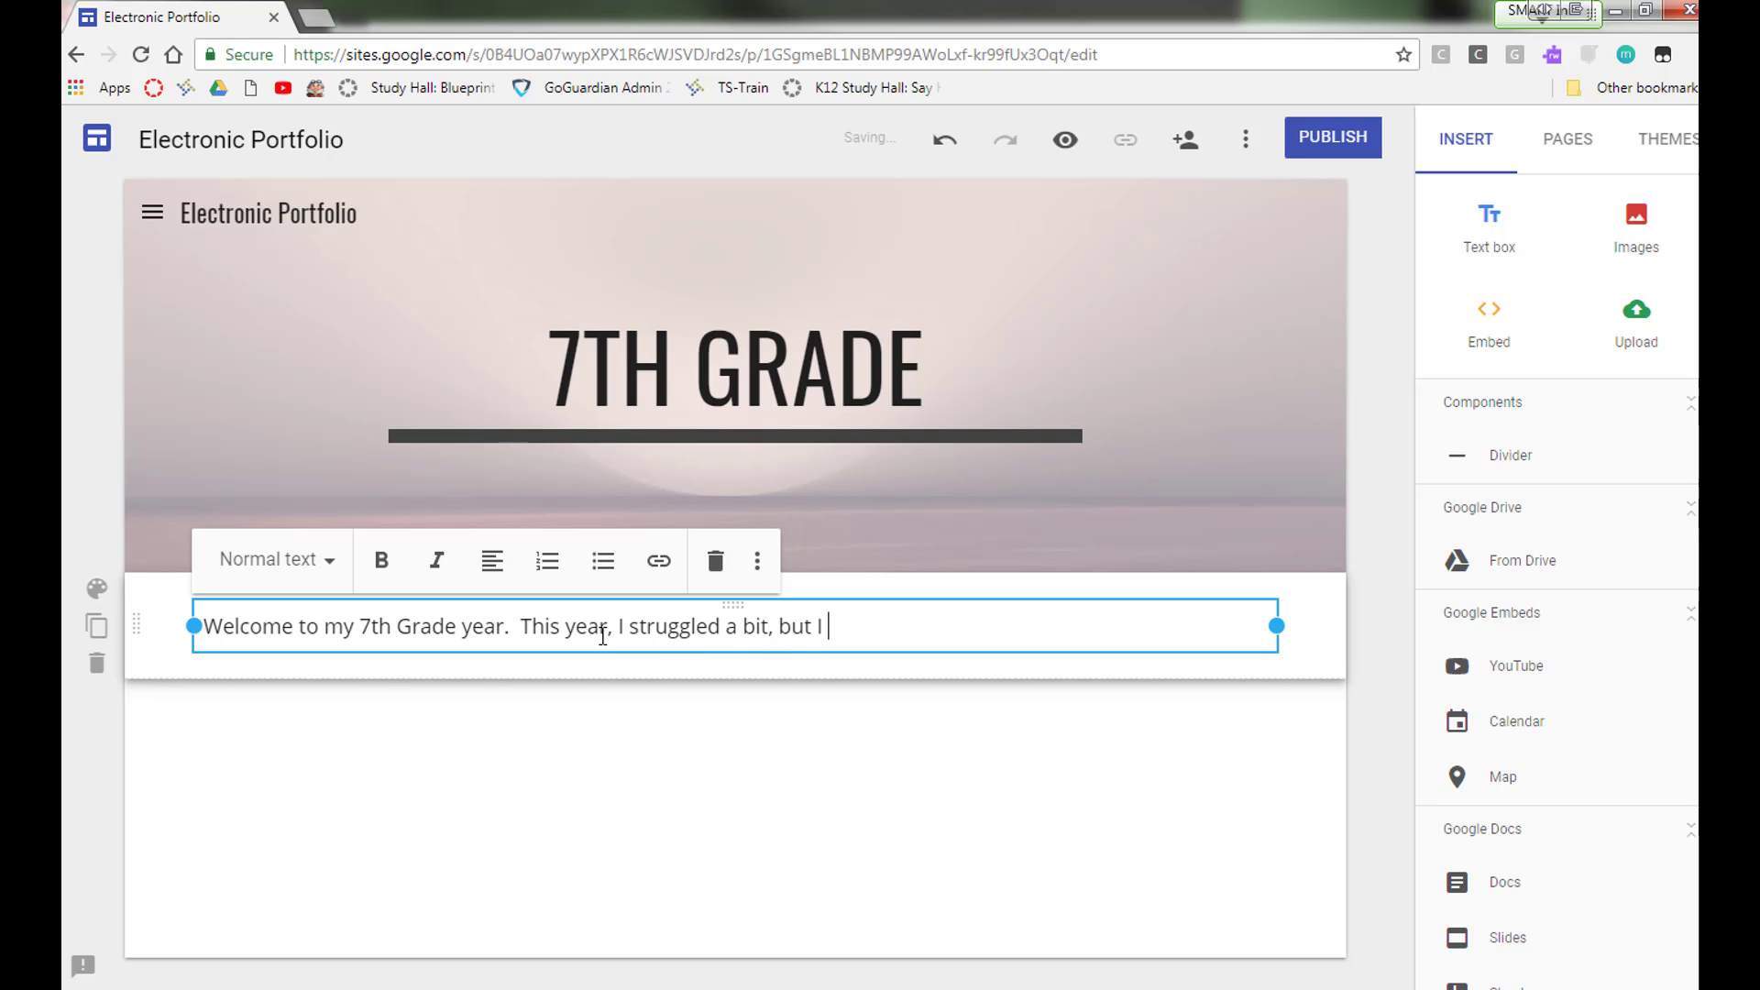
type("finished strong ...")
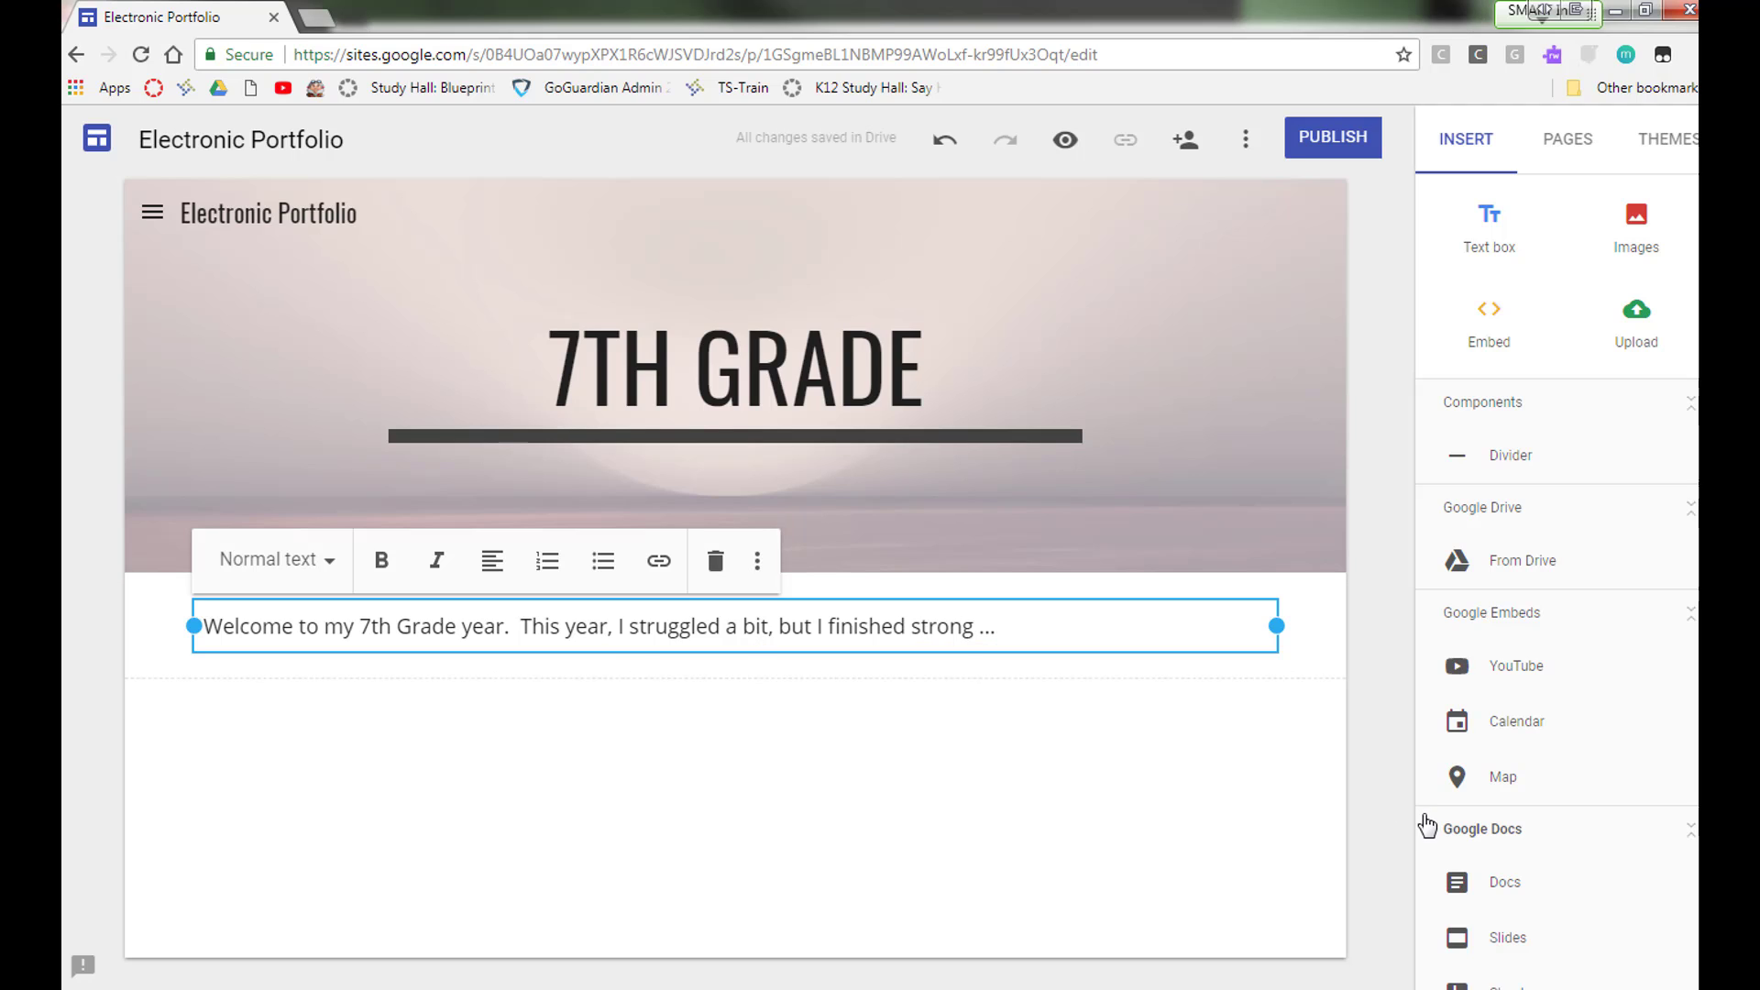
left_click(1323, 755)
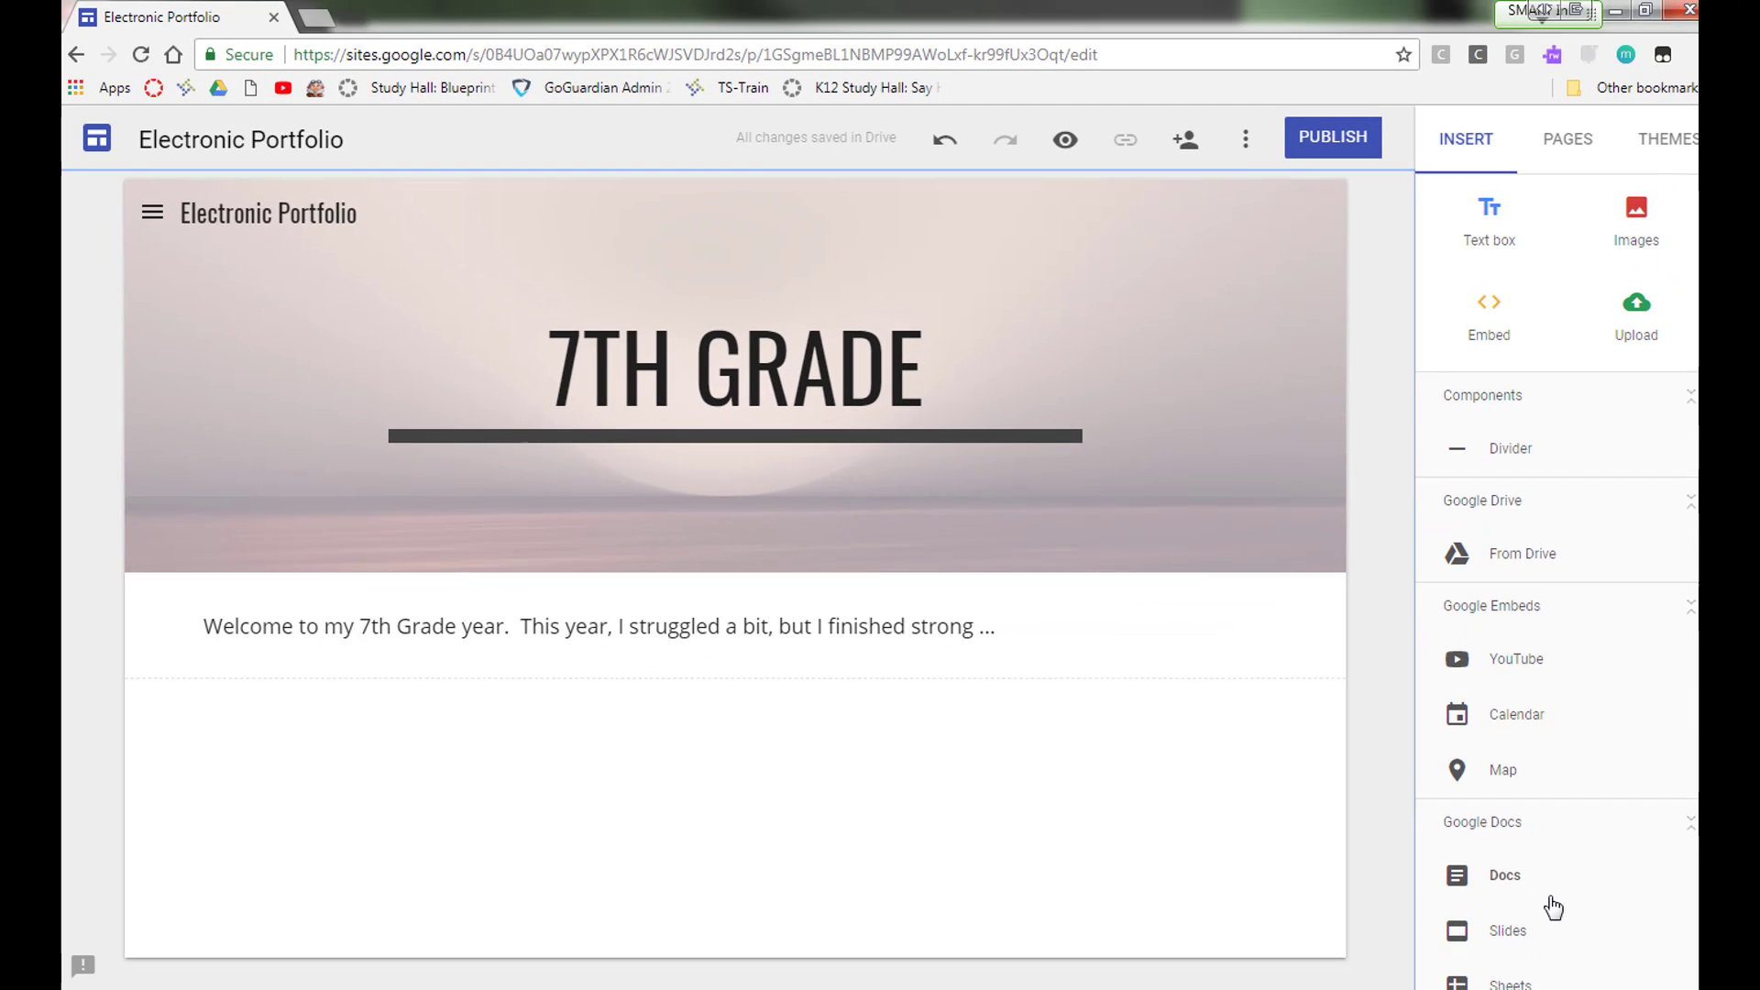
scroll(1553, 908, "down", 2)
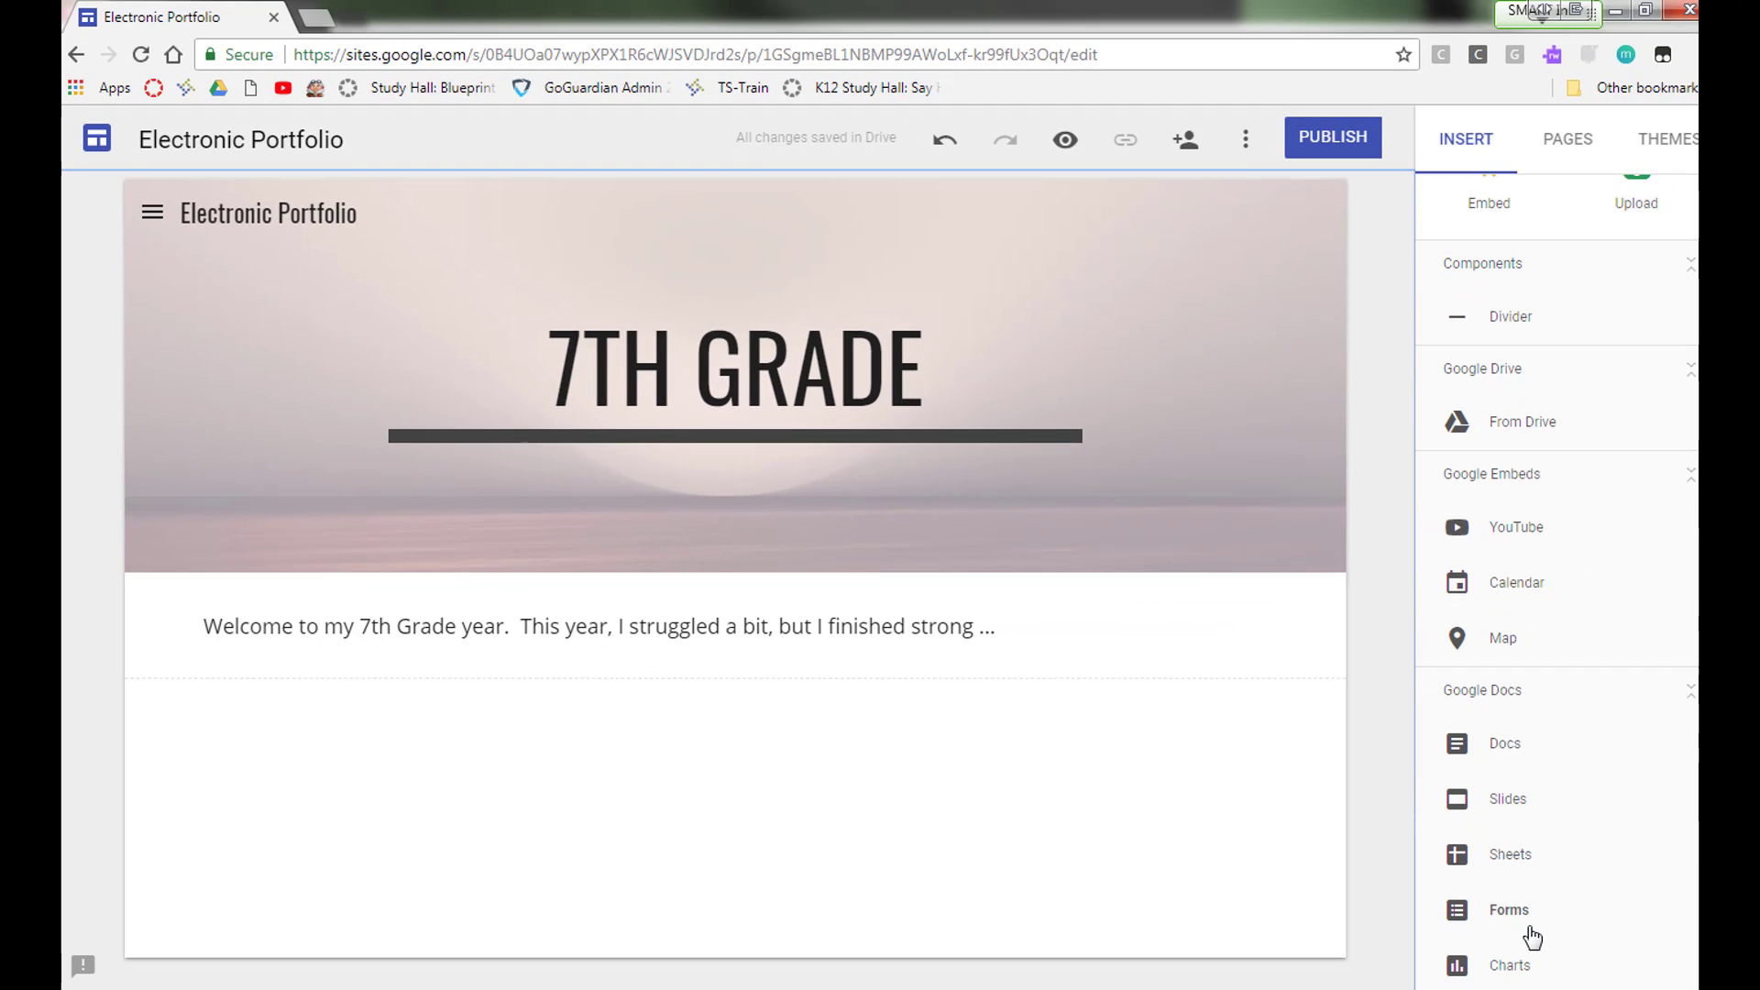
scroll(1531, 925, "up", 2)
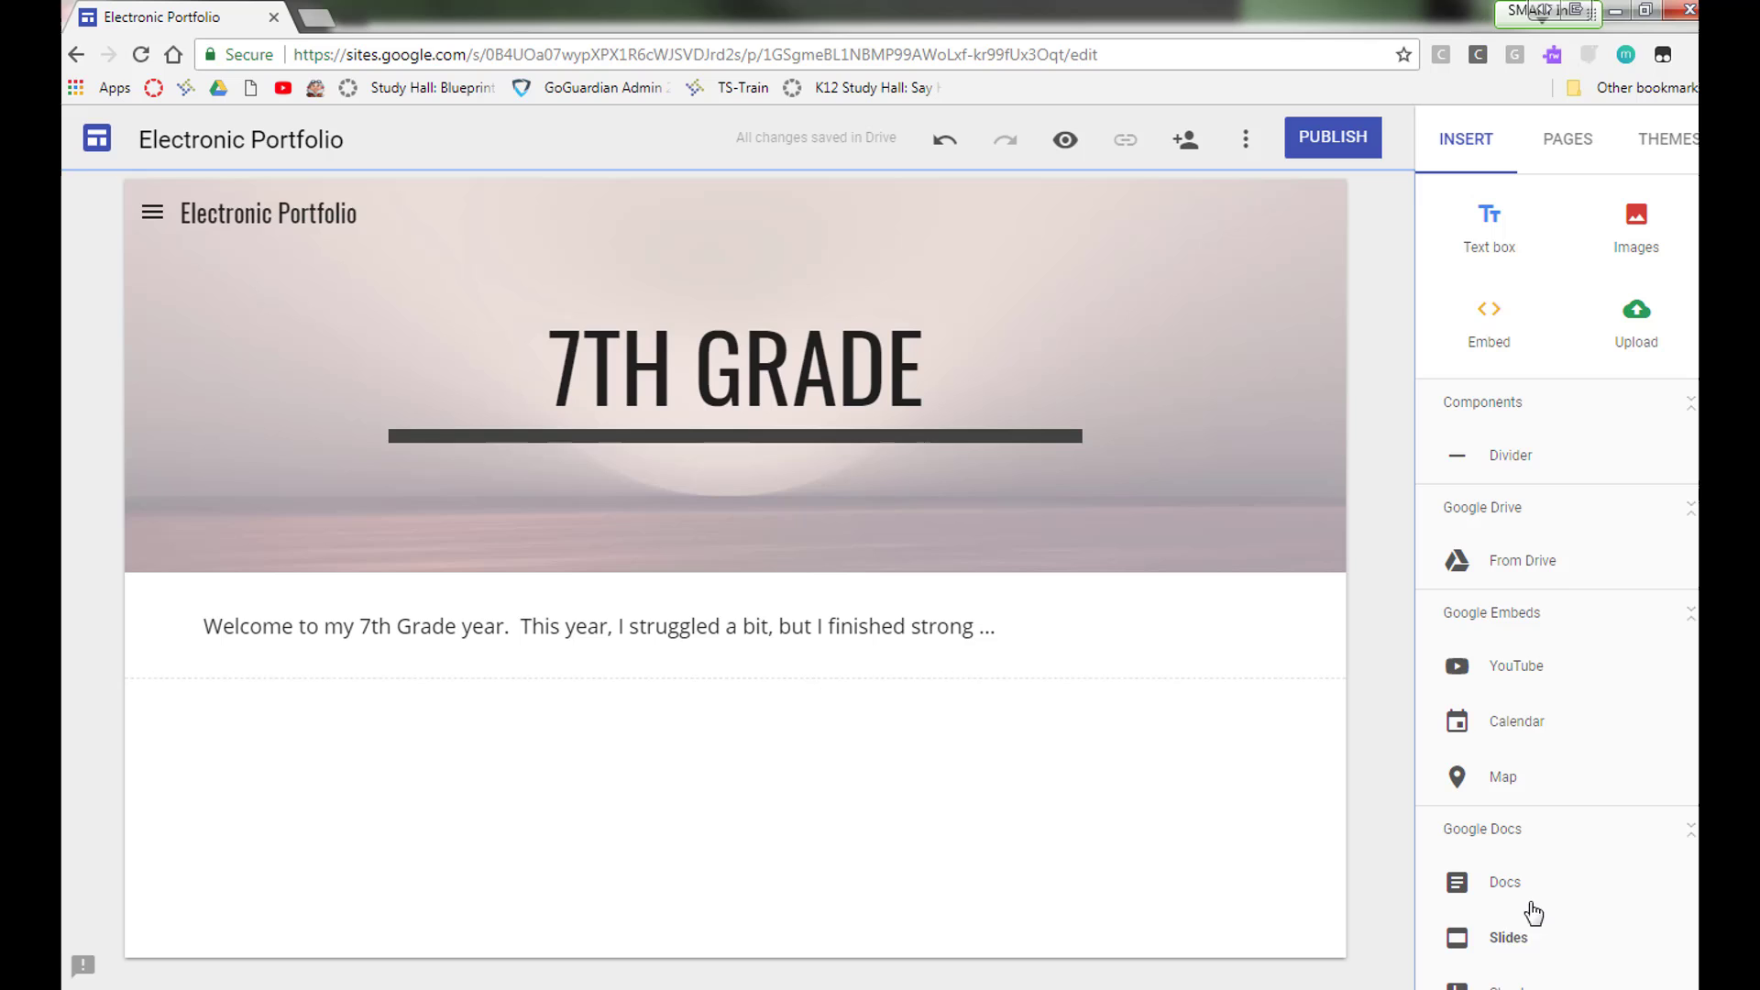
Step: Insert the Merrick.mp4 video from Google Drive onto the 7th Grade page and resize it smaller
left_click(1522, 563)
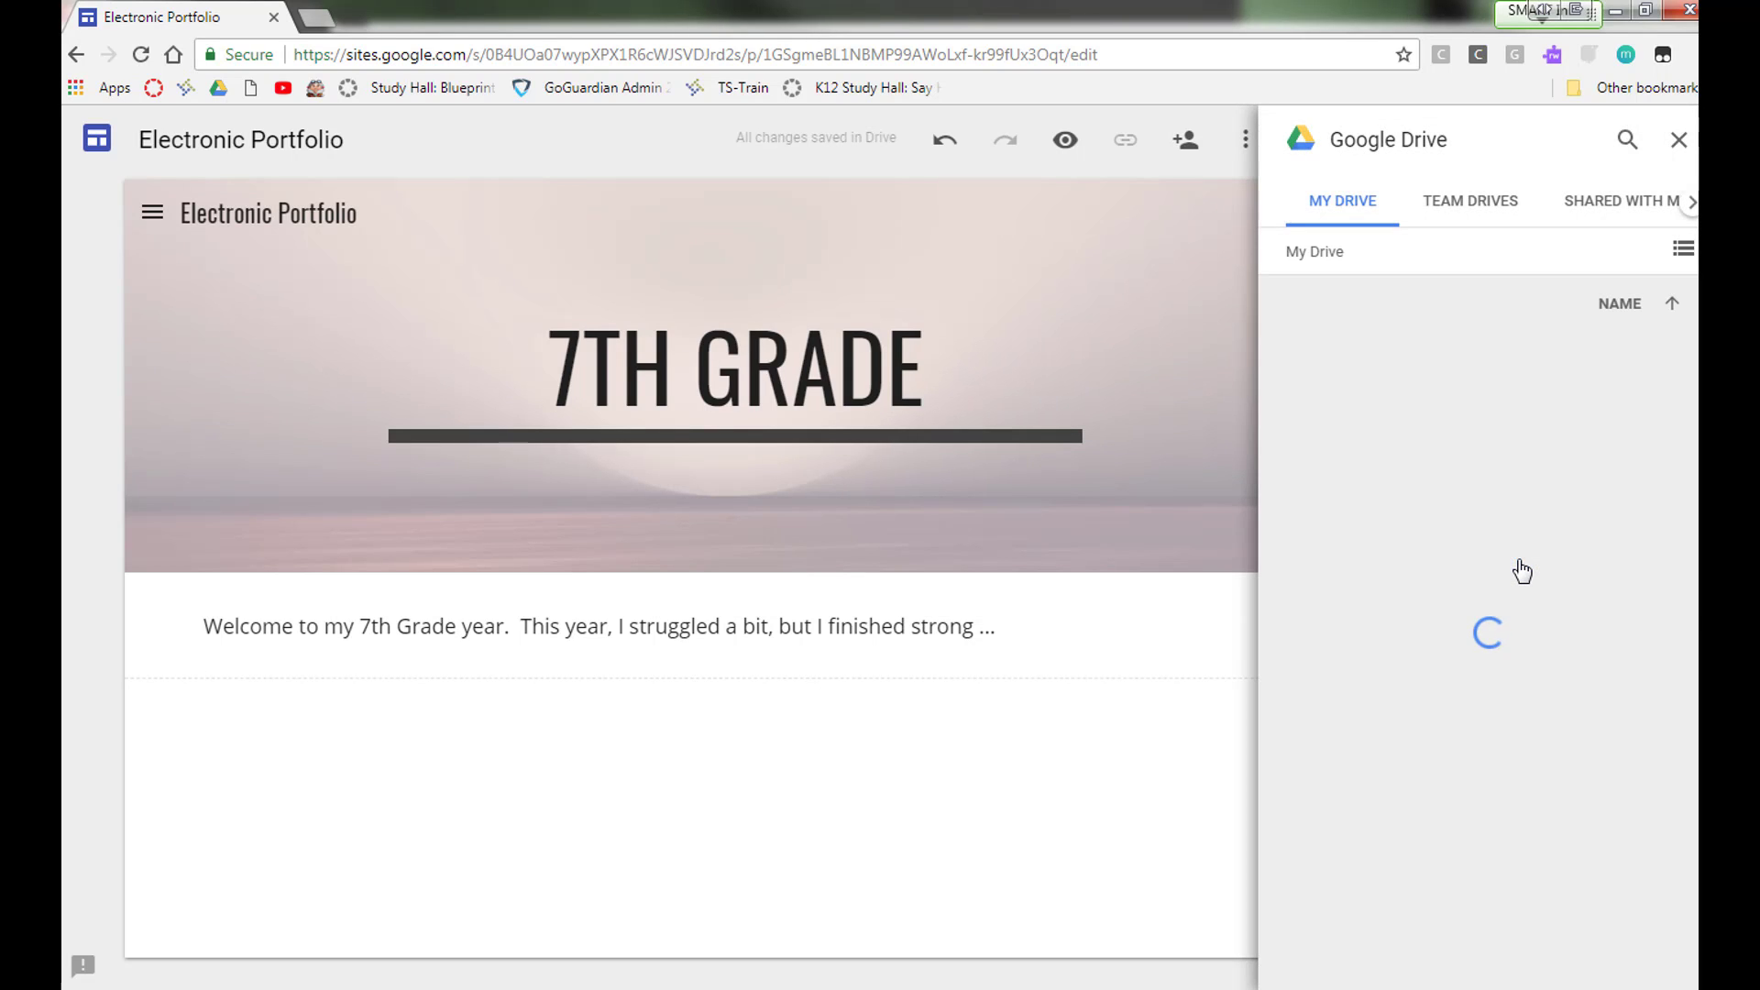
scroll(1454, 620, "down", 4)
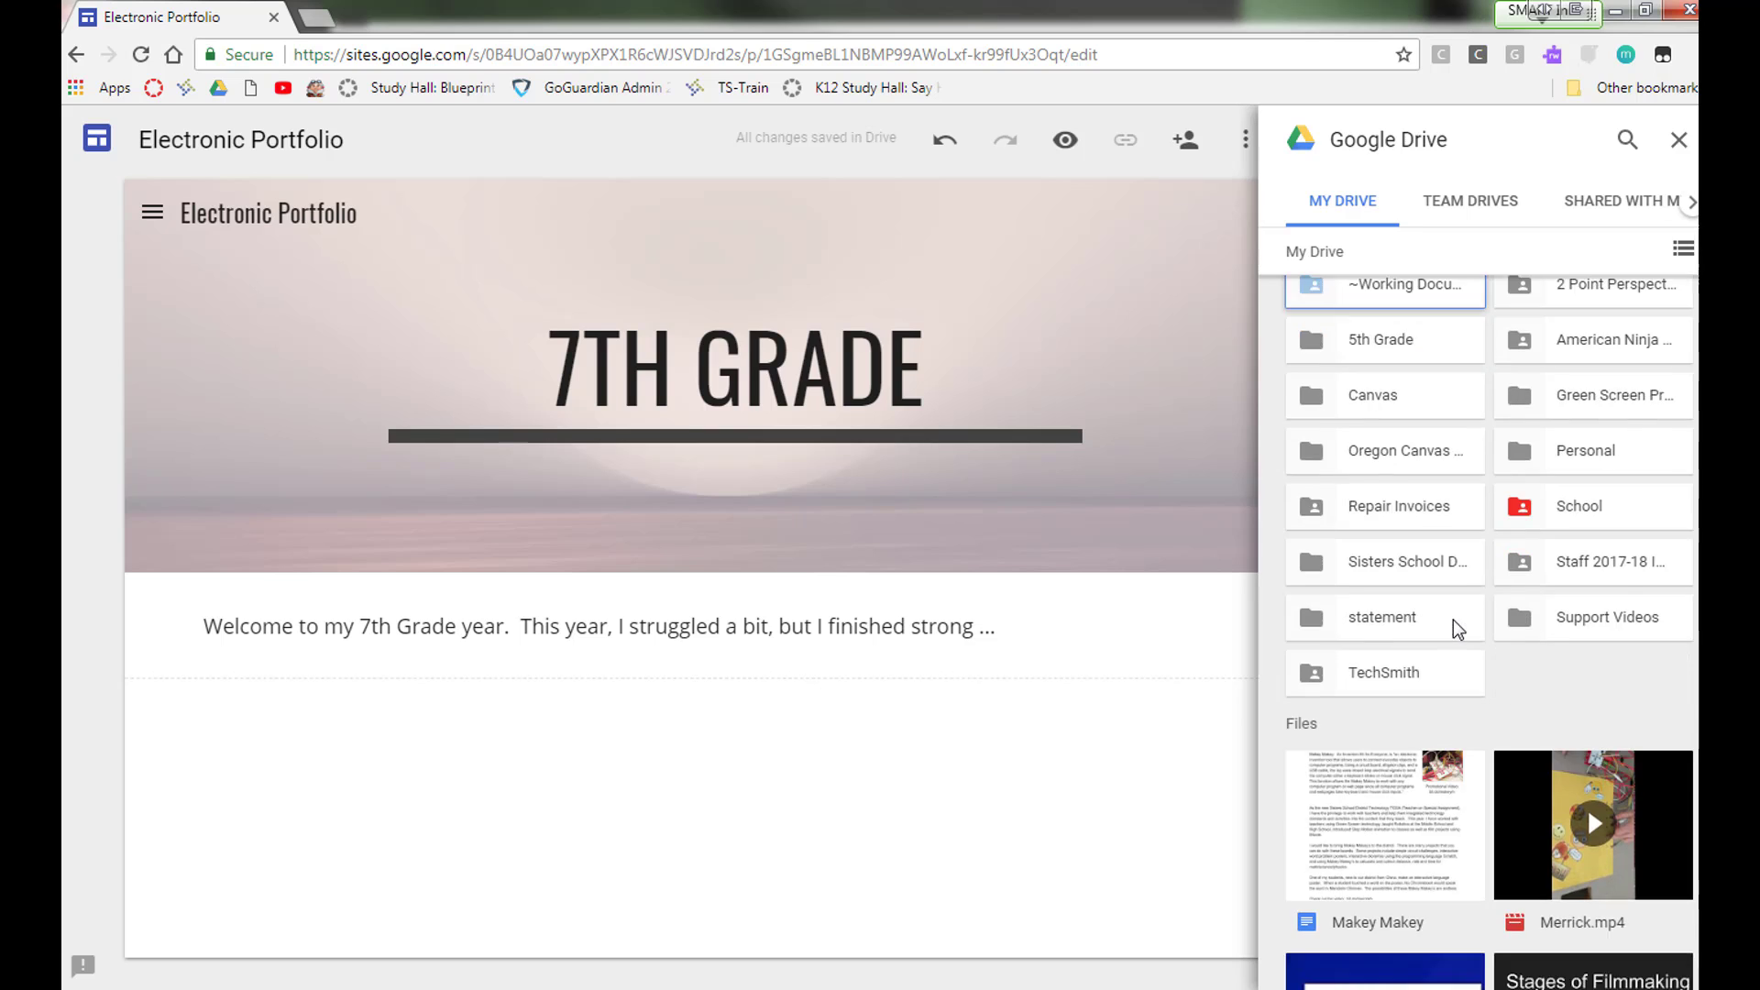
scroll(1453, 620, "down", 2)
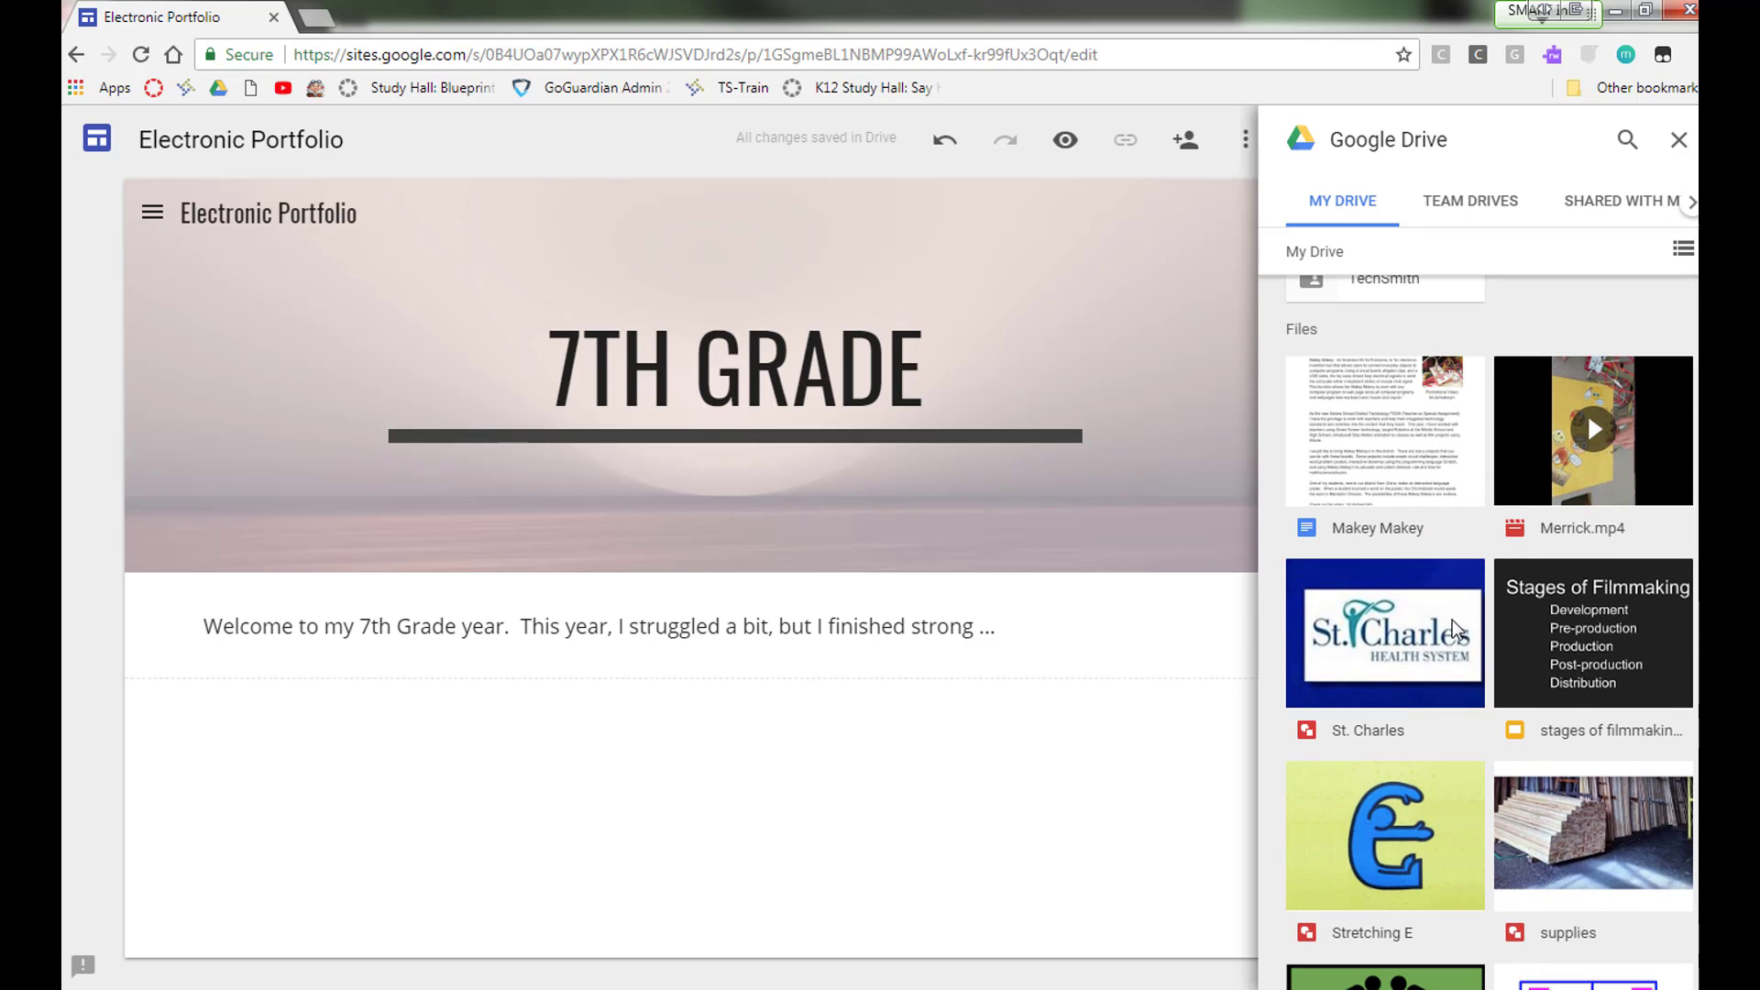
left_click(1540, 481)
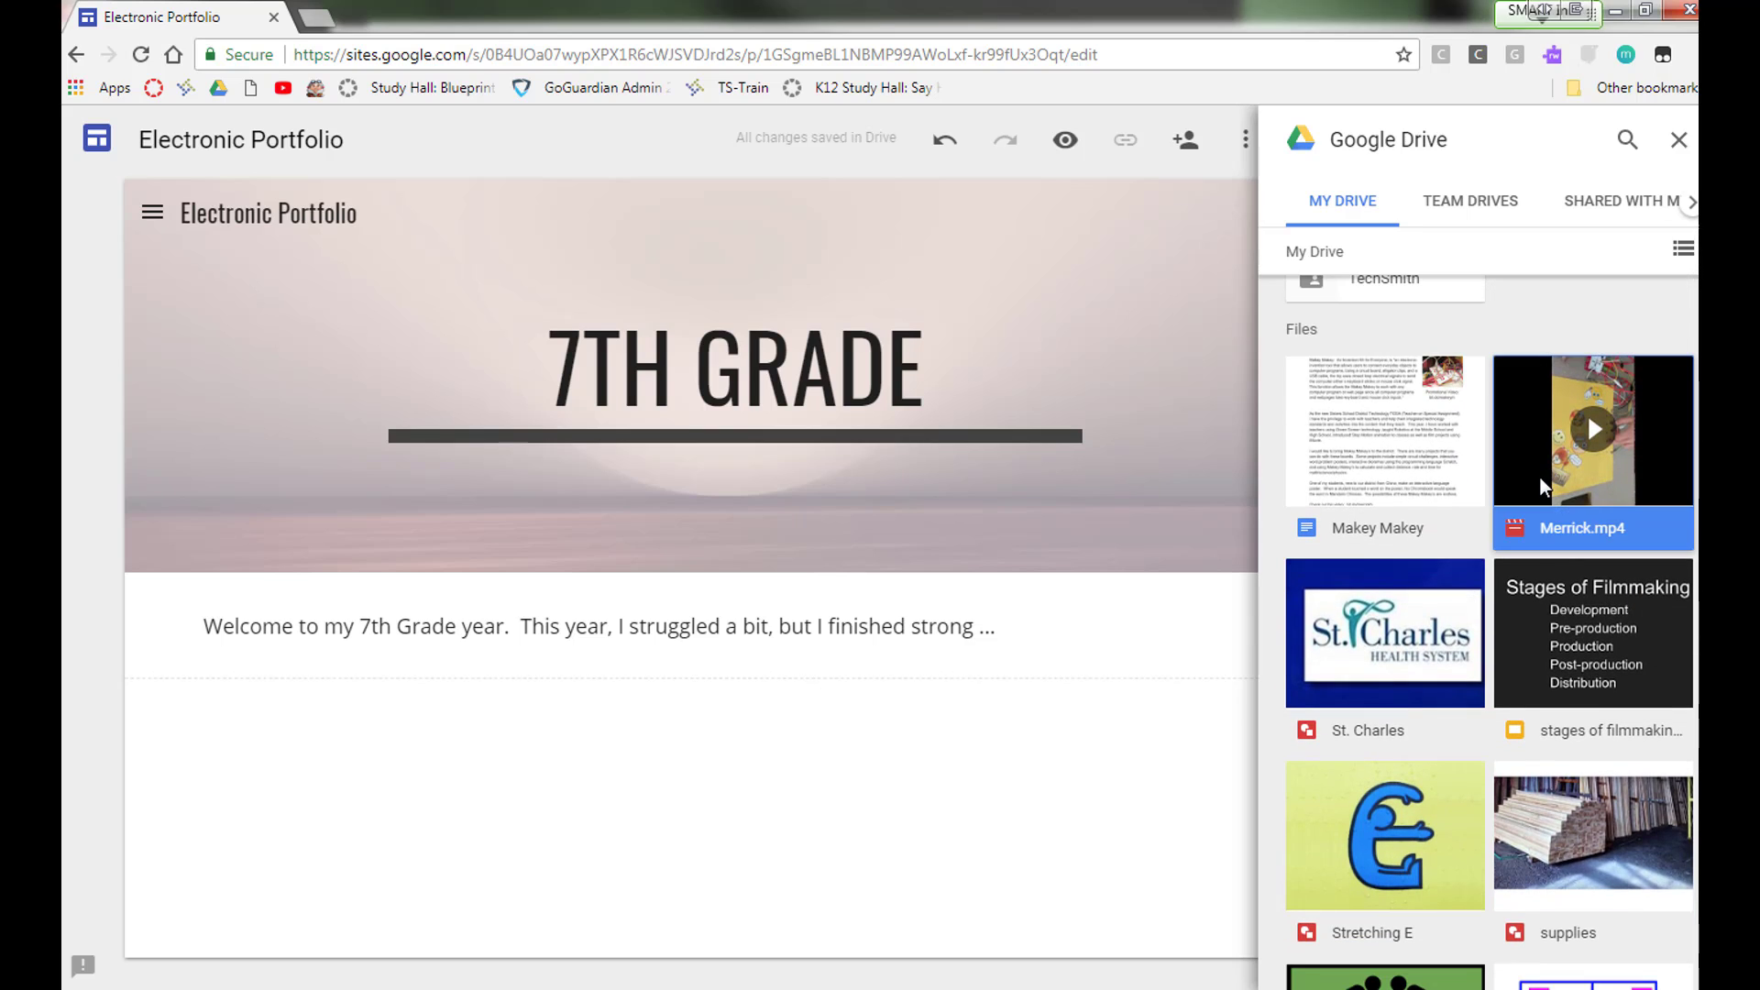
left_click(1649, 965)
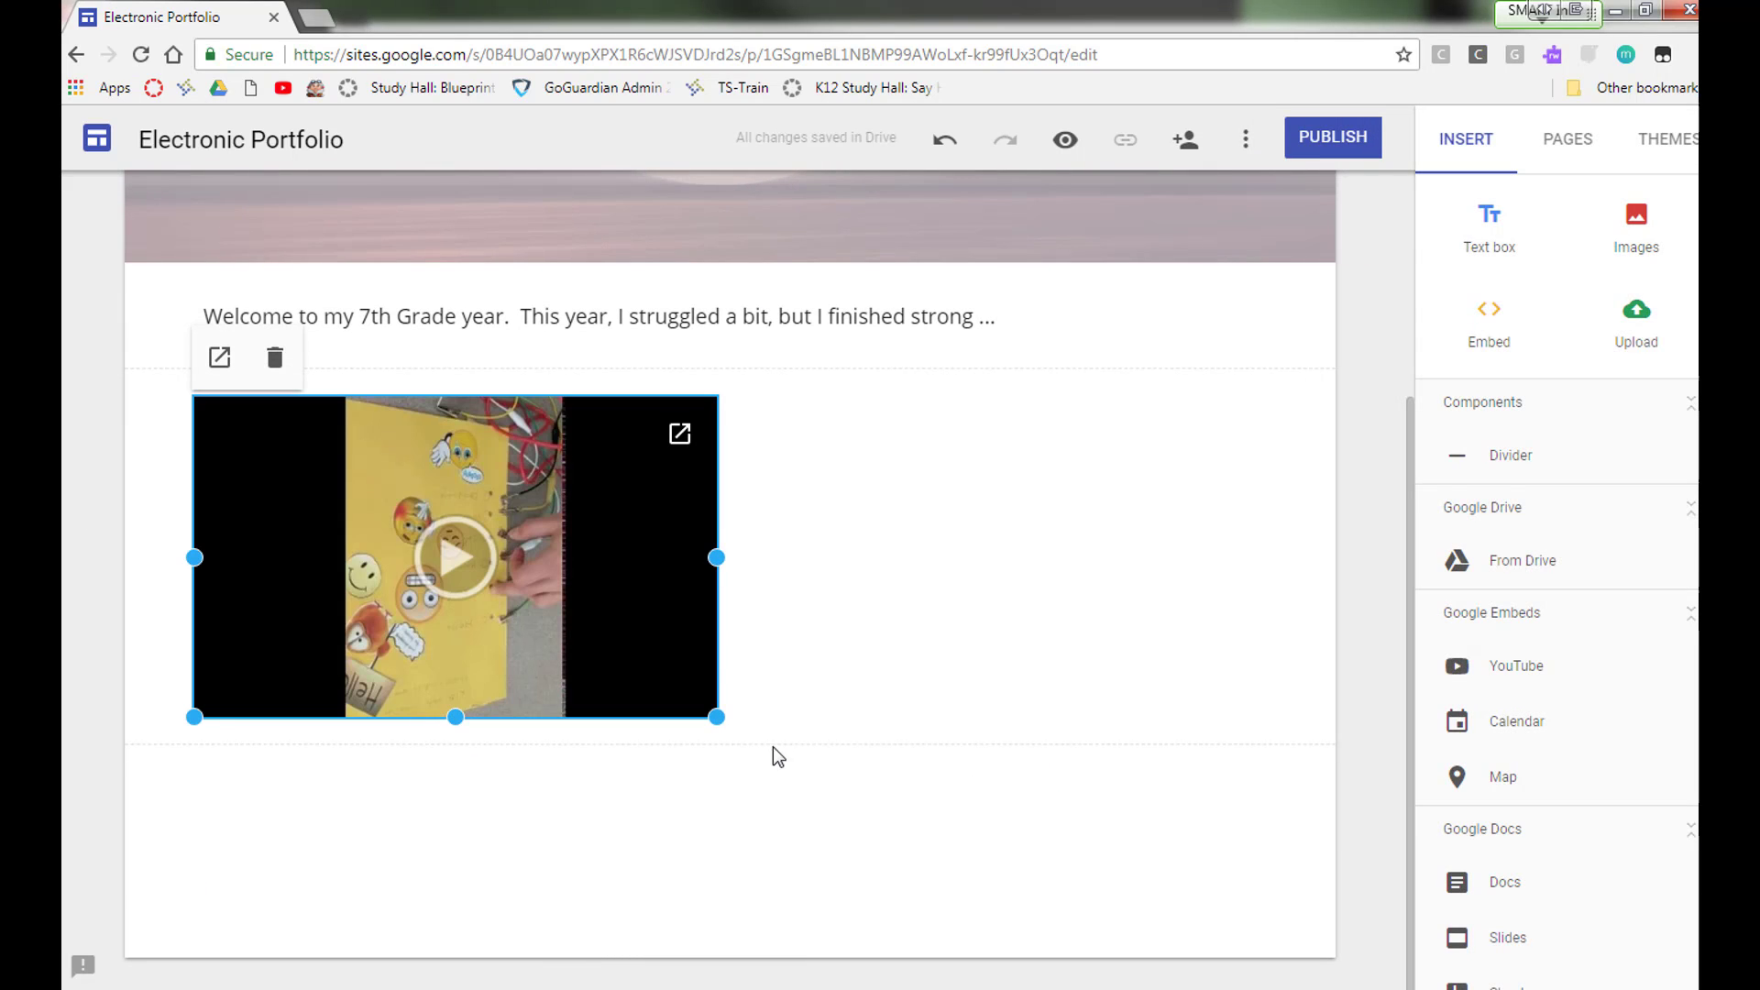
left_click_drag(717, 716, 621, 706)
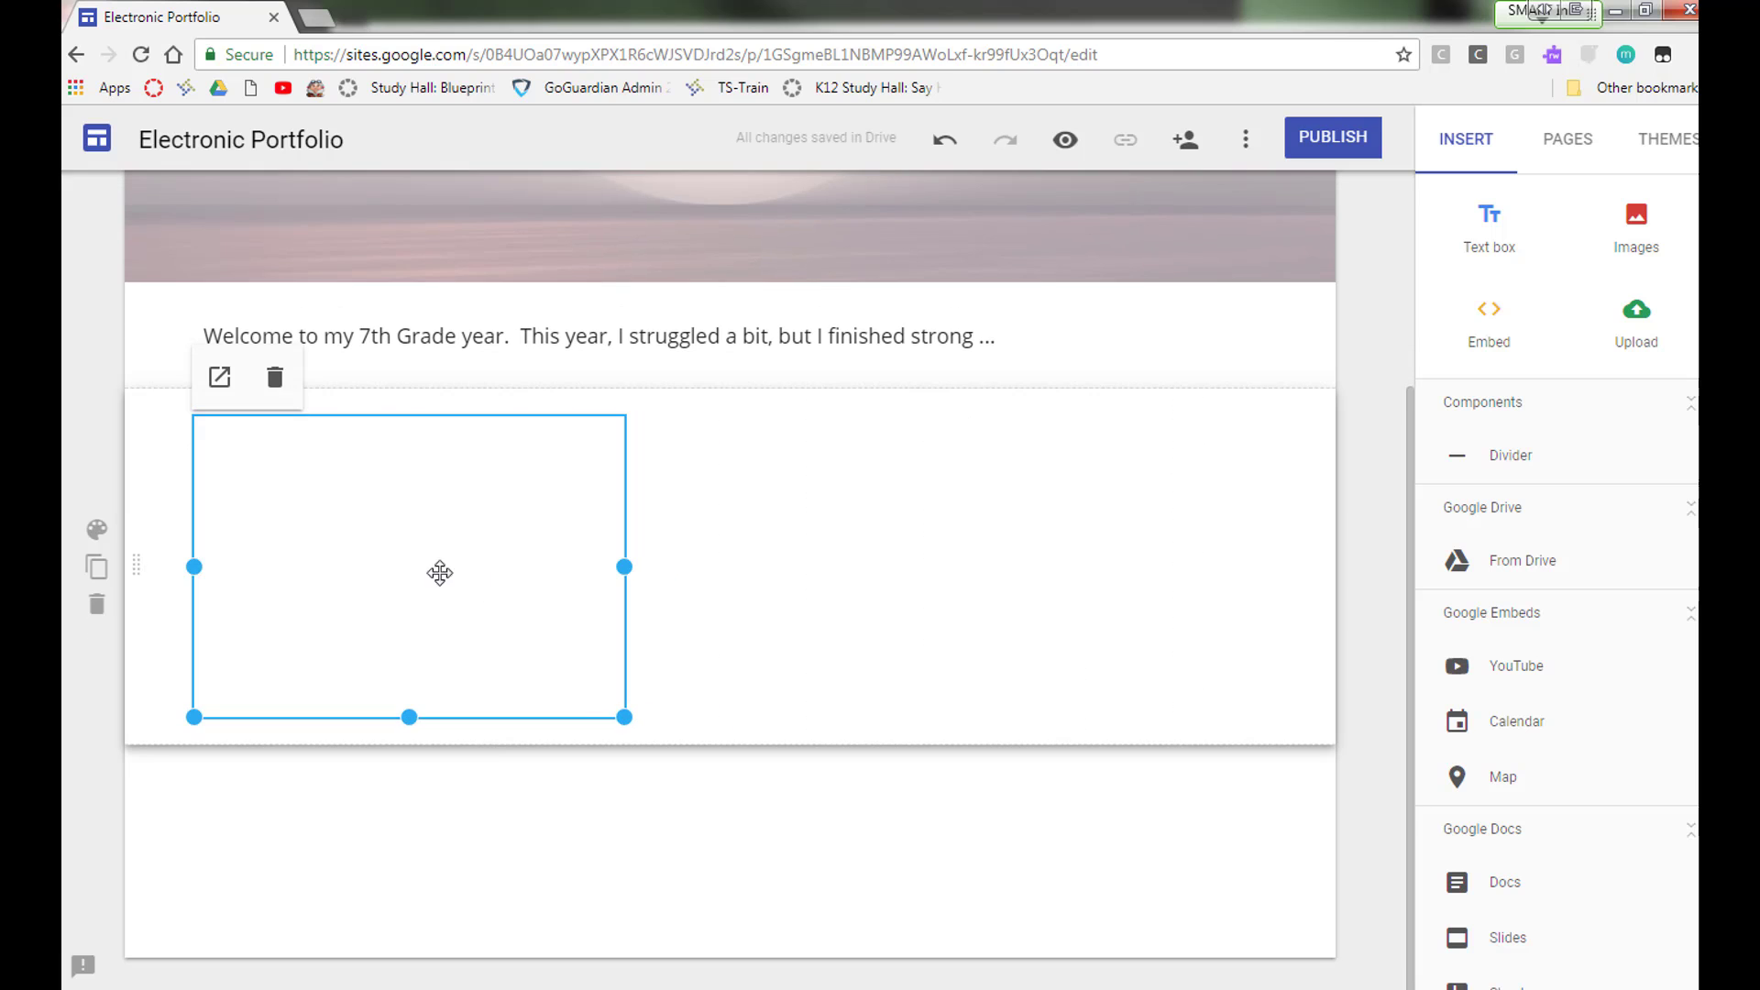
left_click_drag(424, 561, 371, 558)
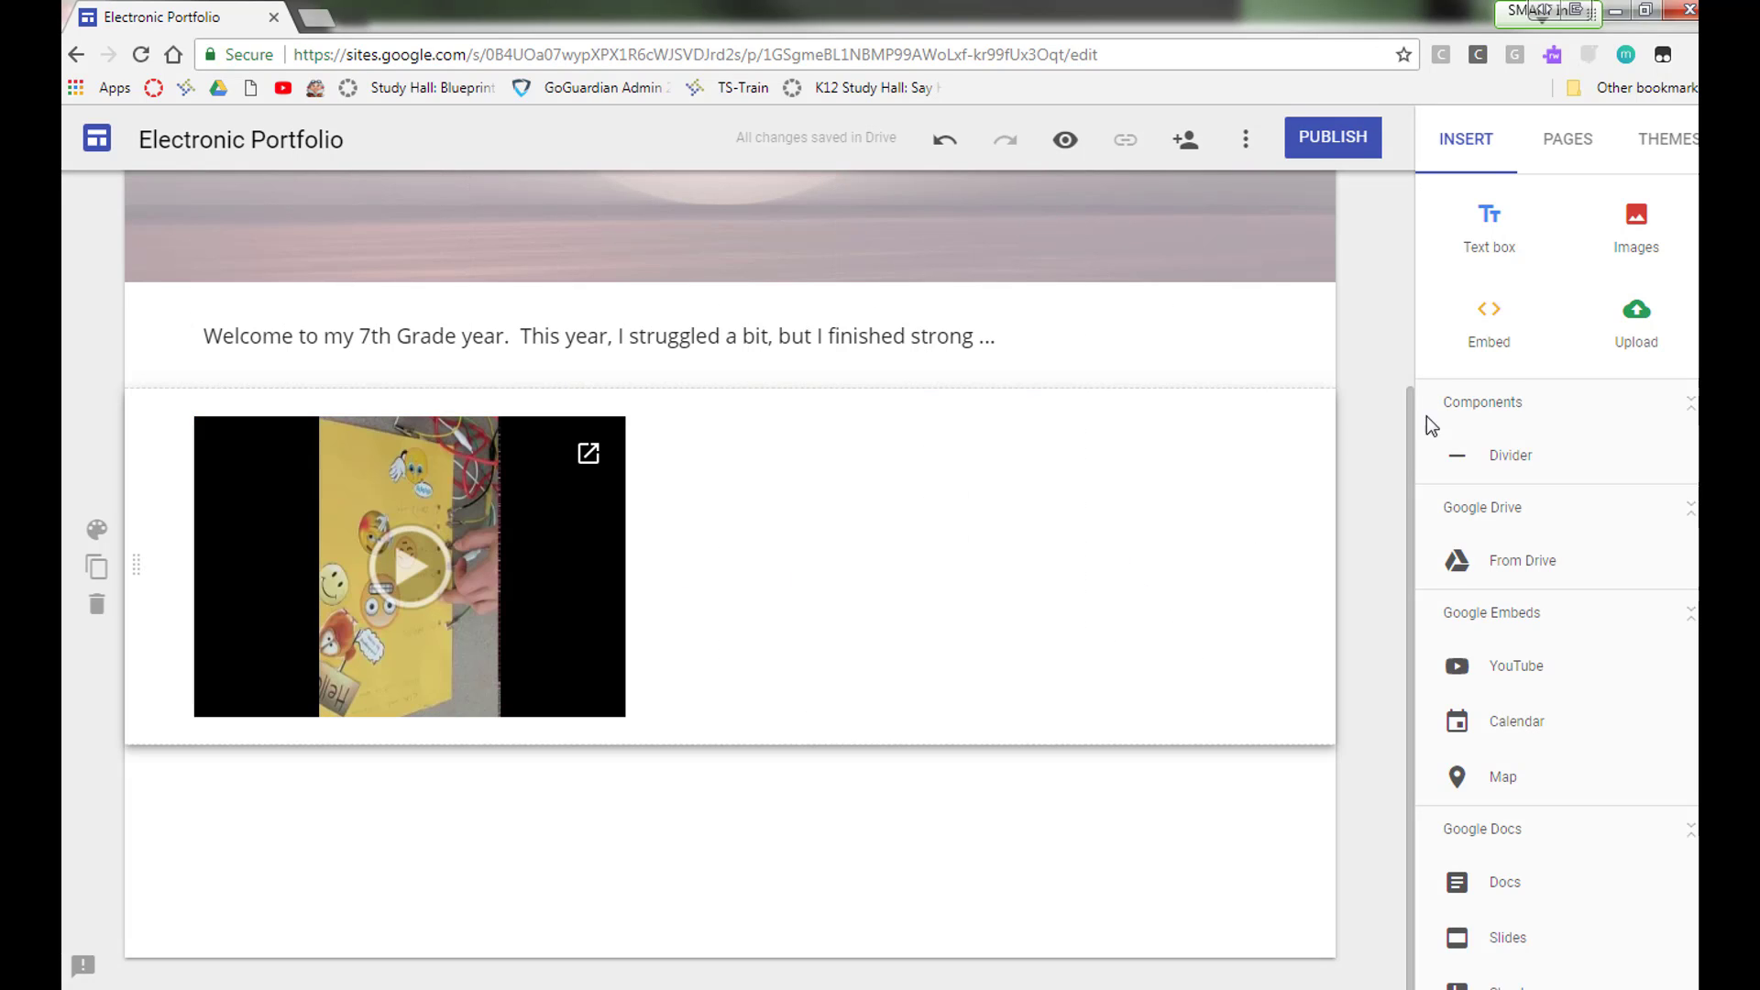
Step: Insert the Makey Makey document from Google Drive below the video
left_click(1496, 560)
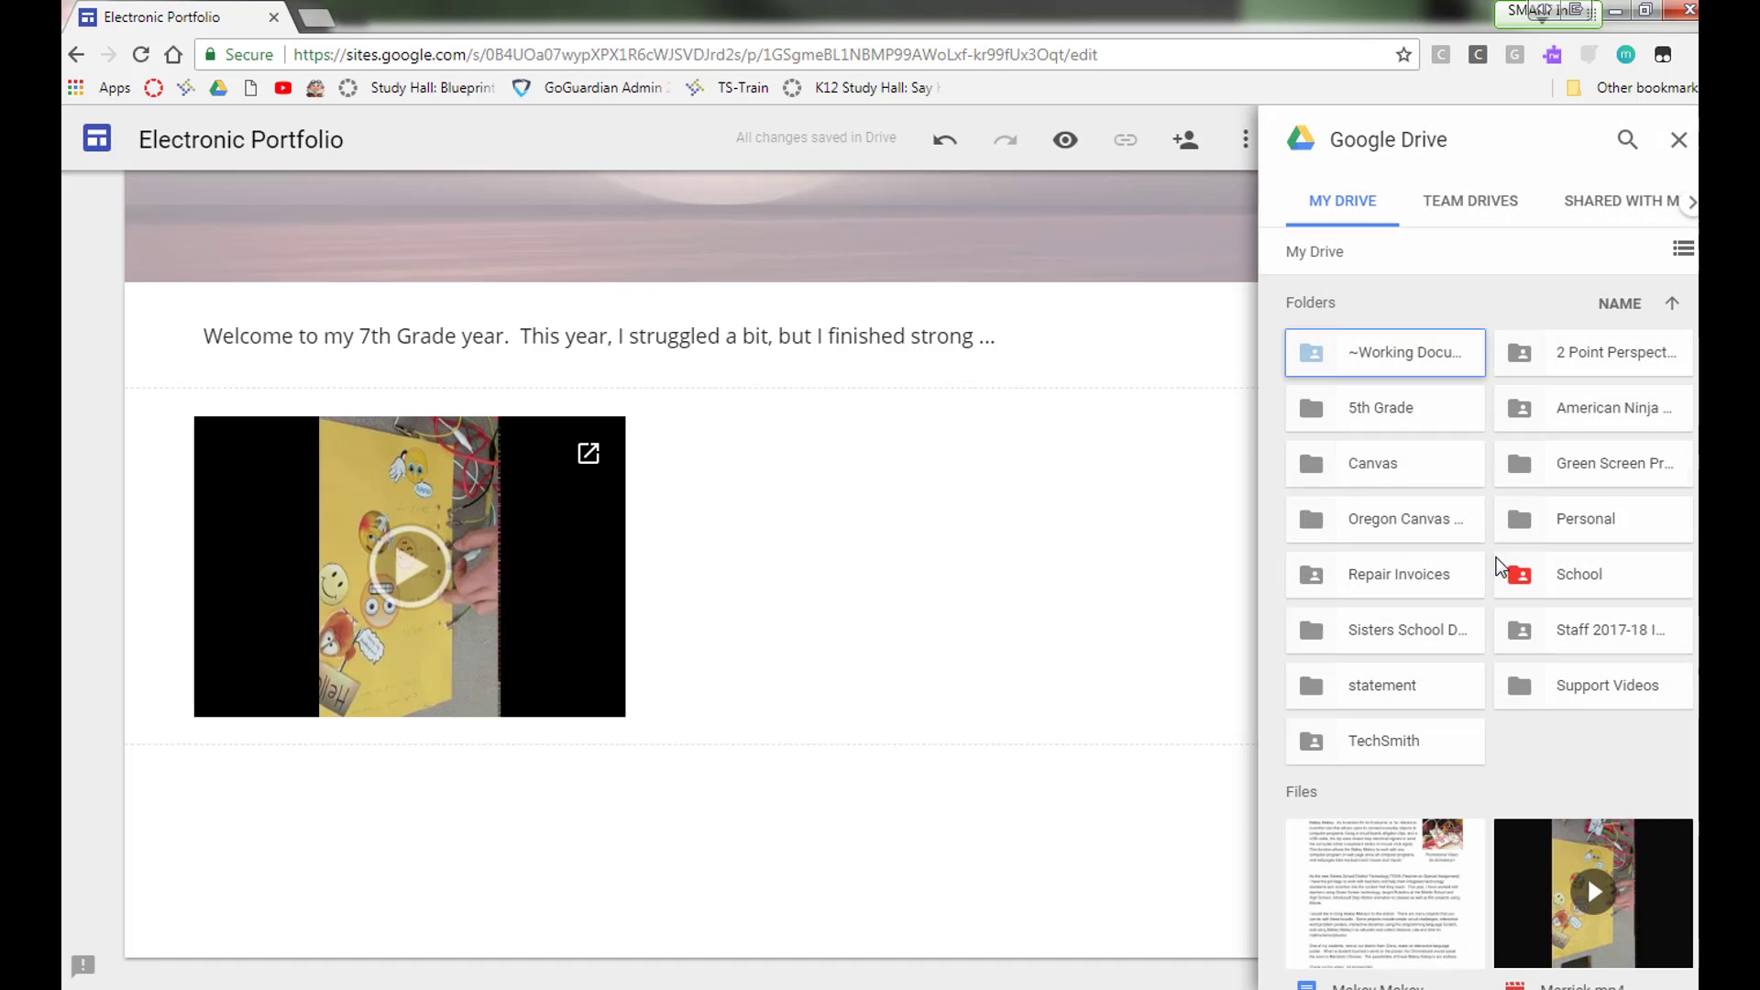
scroll(1451, 623, "down", 4)
left_click(1372, 562)
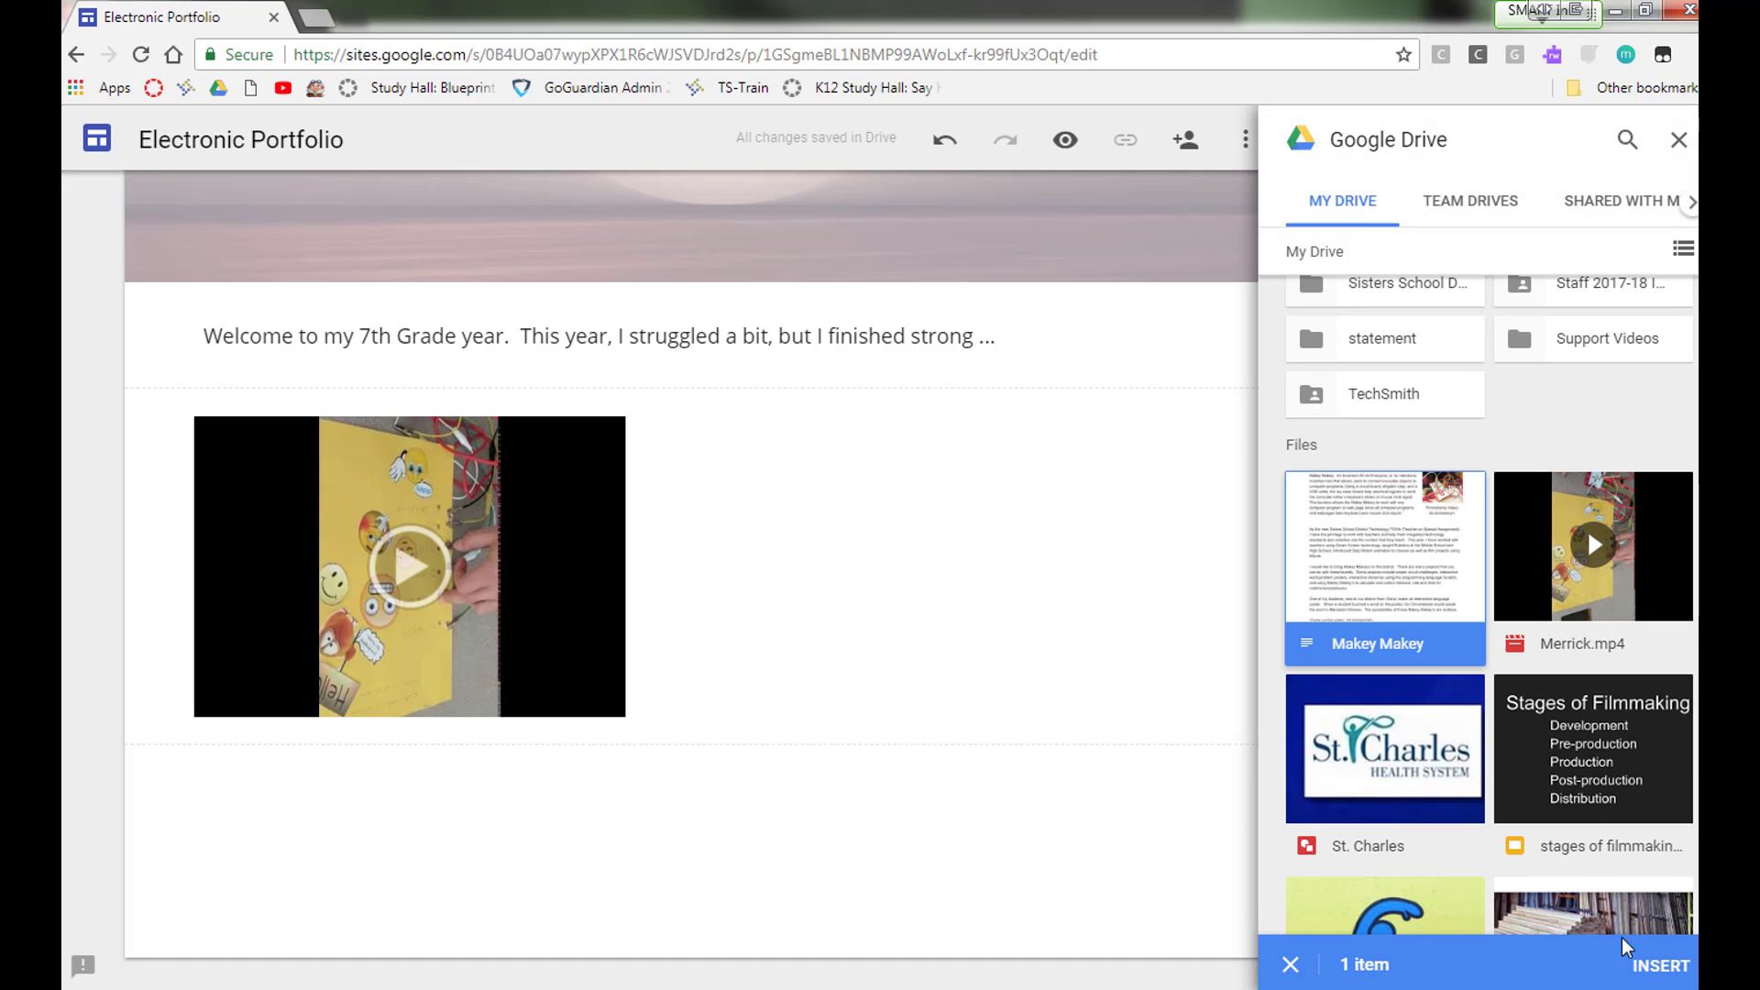
left_click(1649, 966)
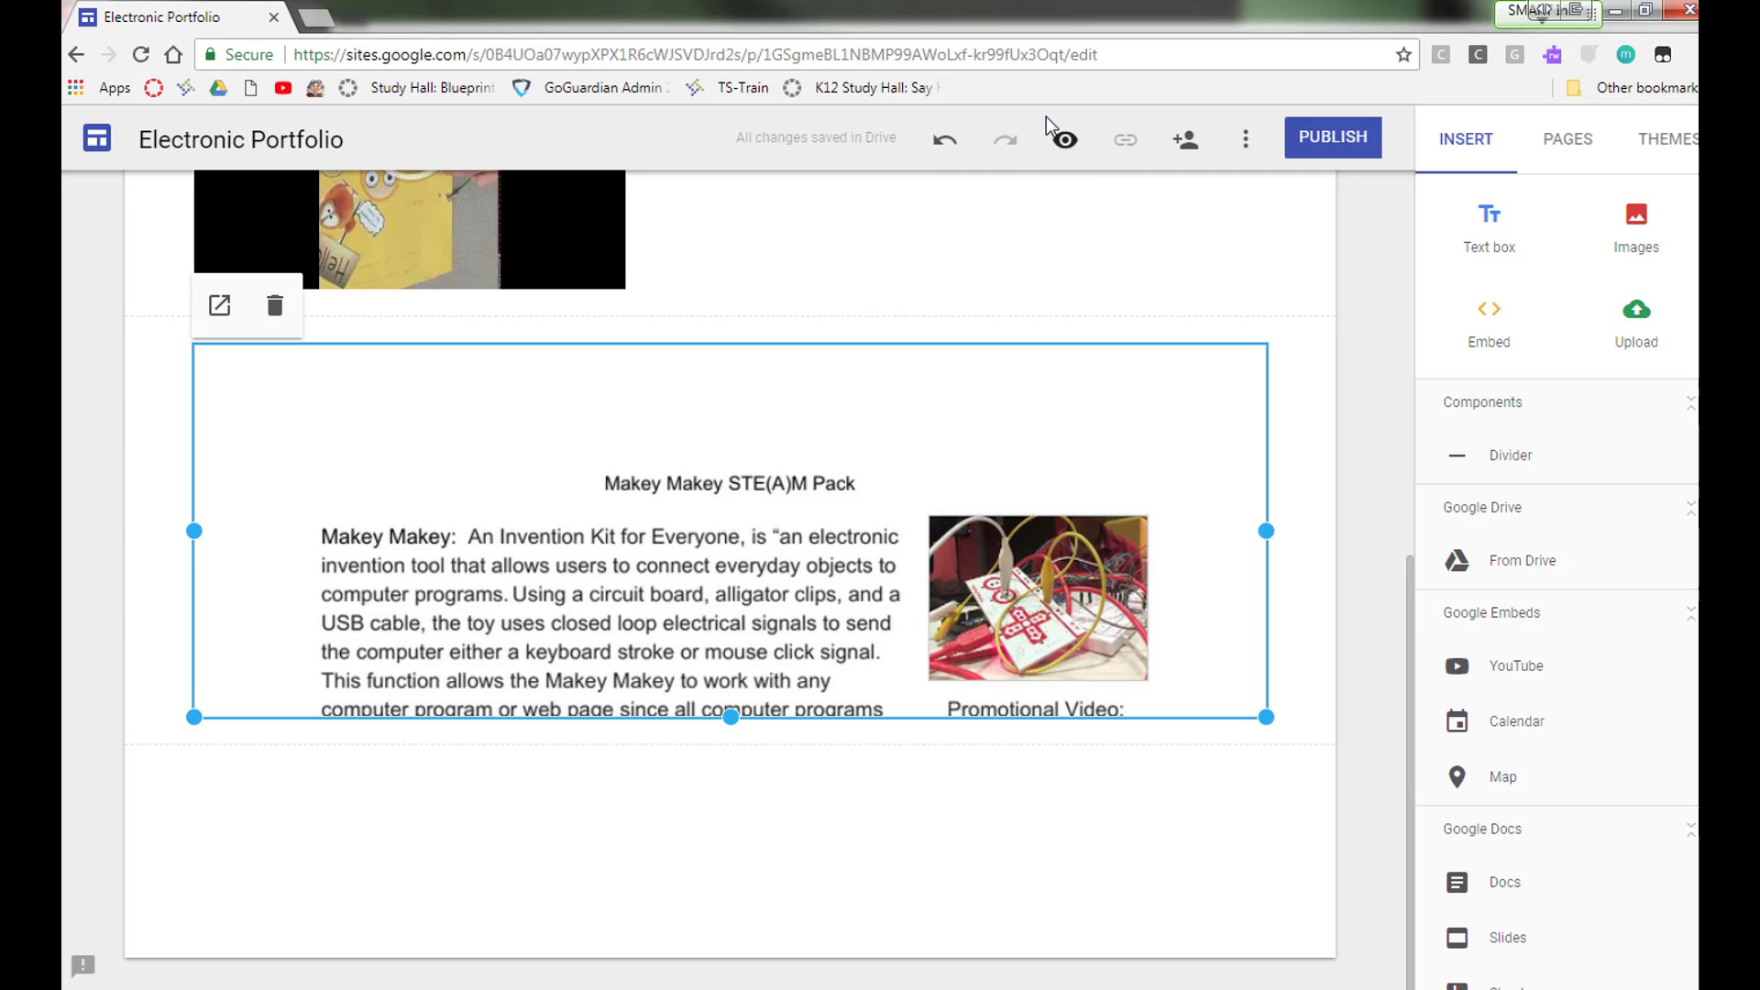
Step: Preview the 7th Grade page and scroll through its video and embedded document
left_click(1066, 147)
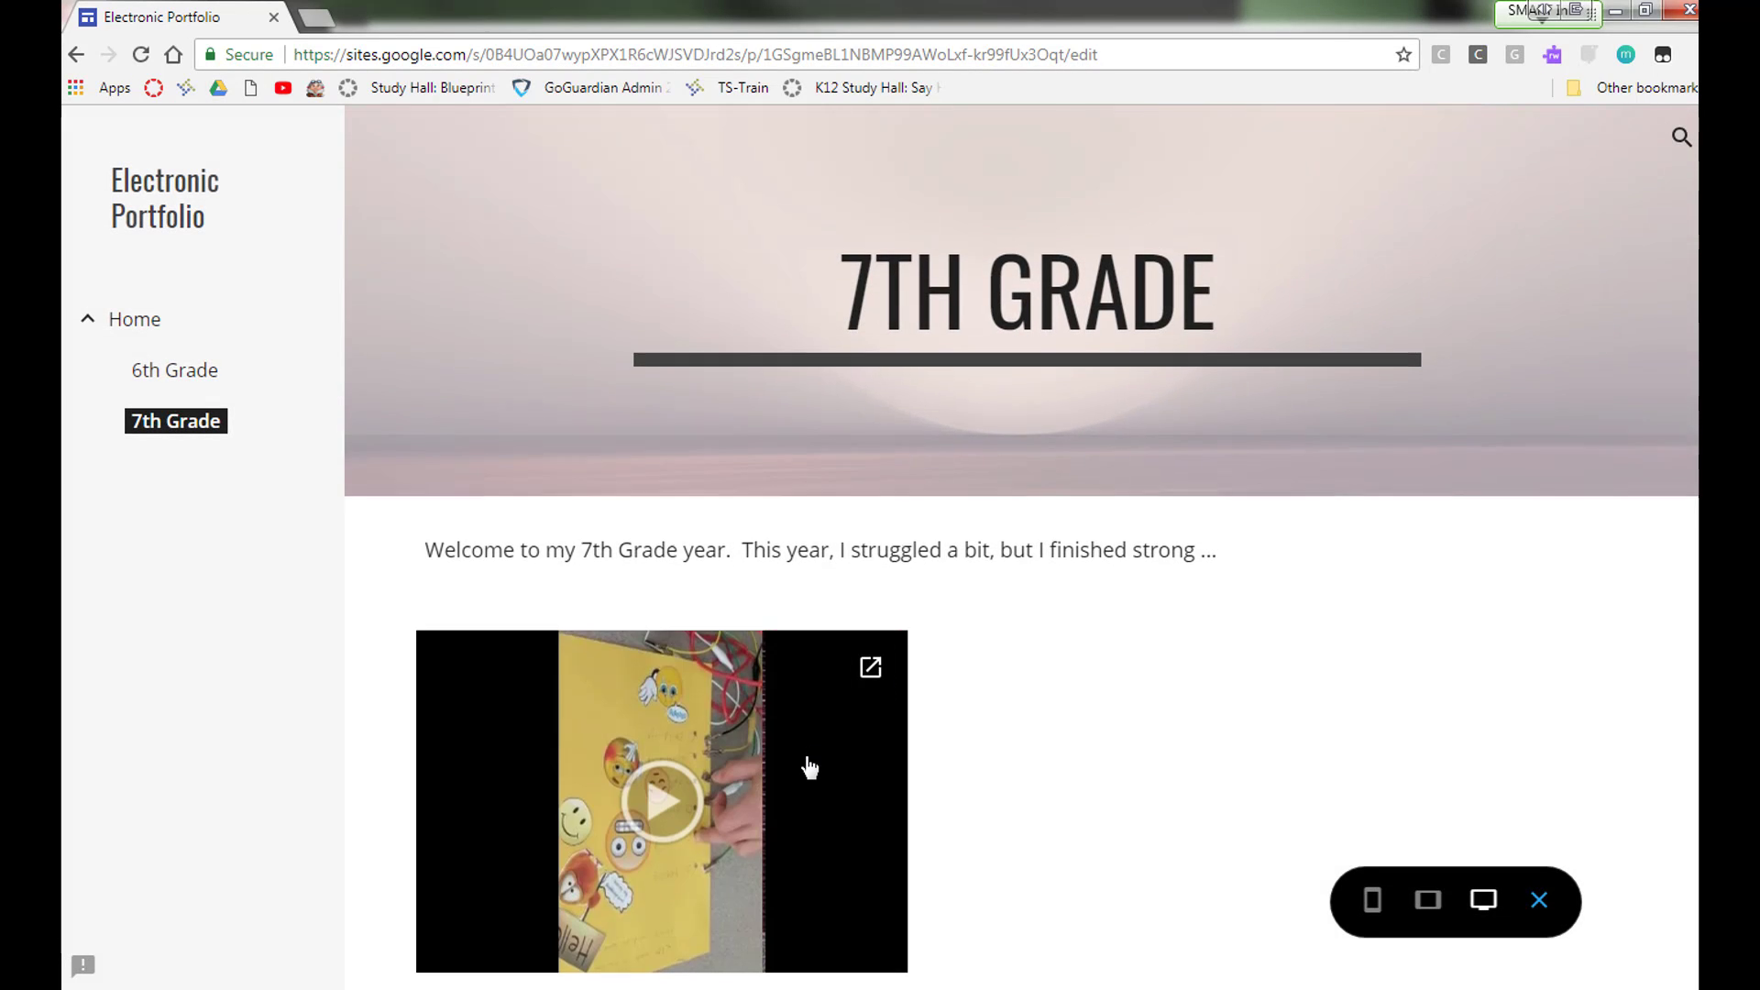
scroll(847, 759, "down", 2)
scroll(848, 759, "down", 5)
scroll(848, 779, "up", 2)
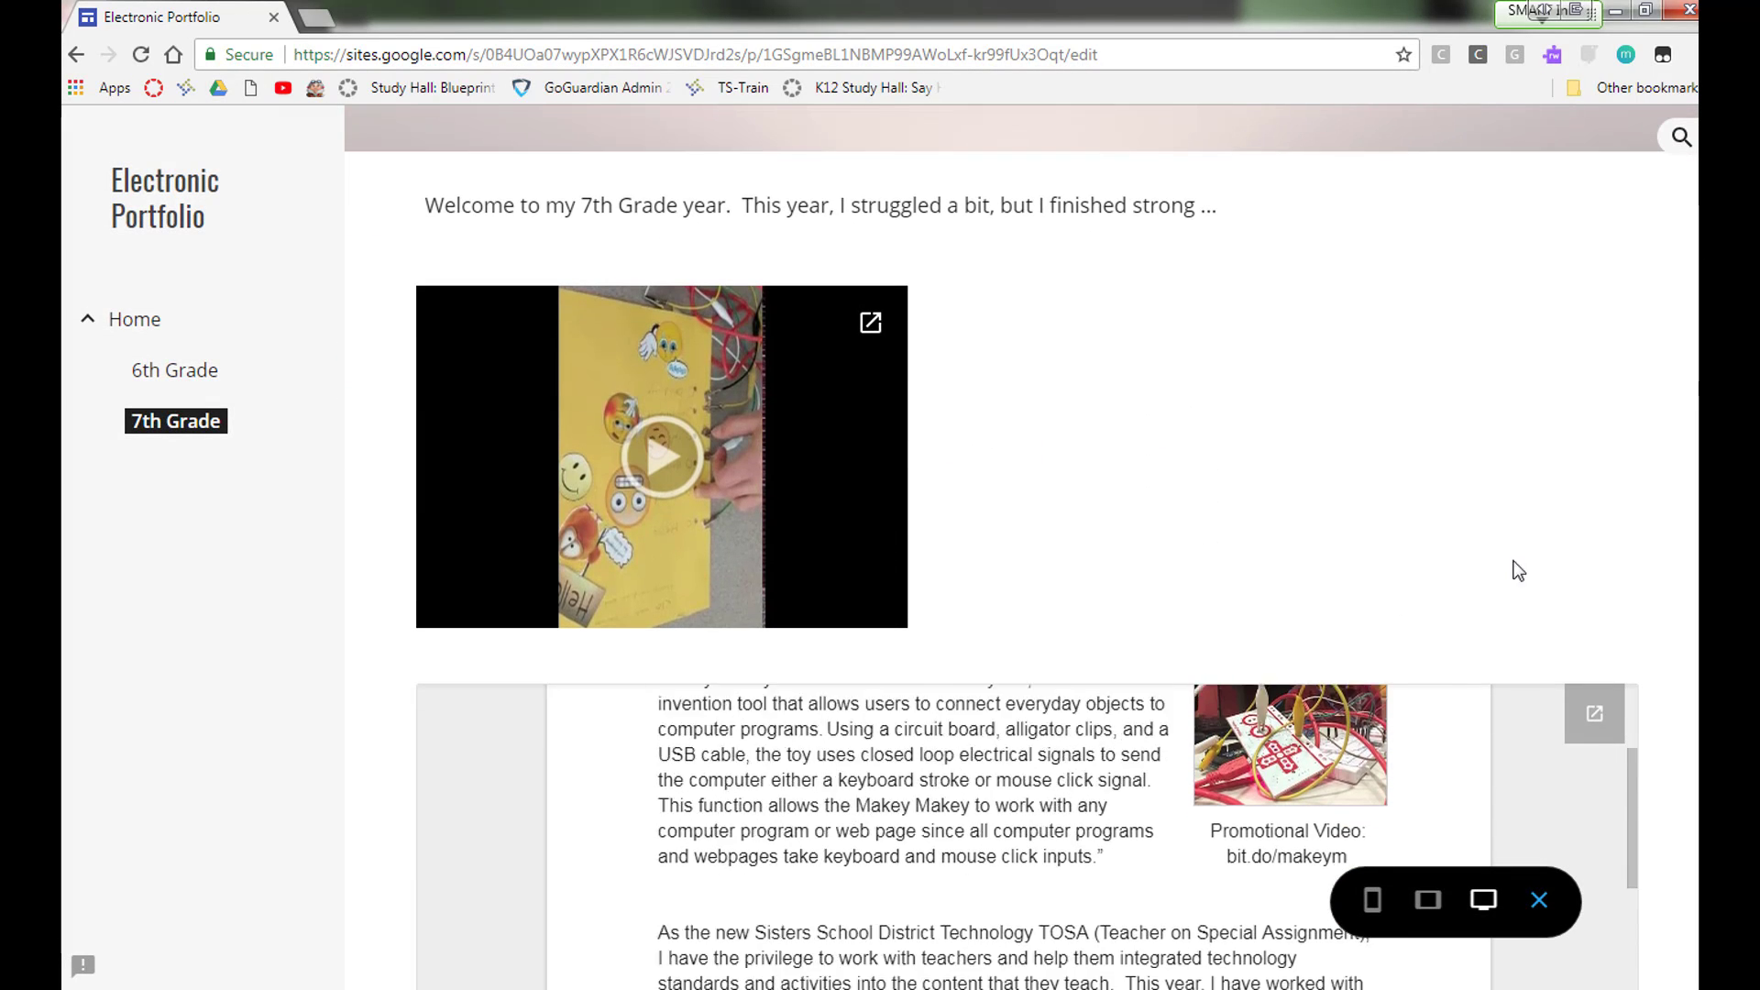
scroll(1586, 548, "down", 3)
scroll(1620, 646, "down", 4)
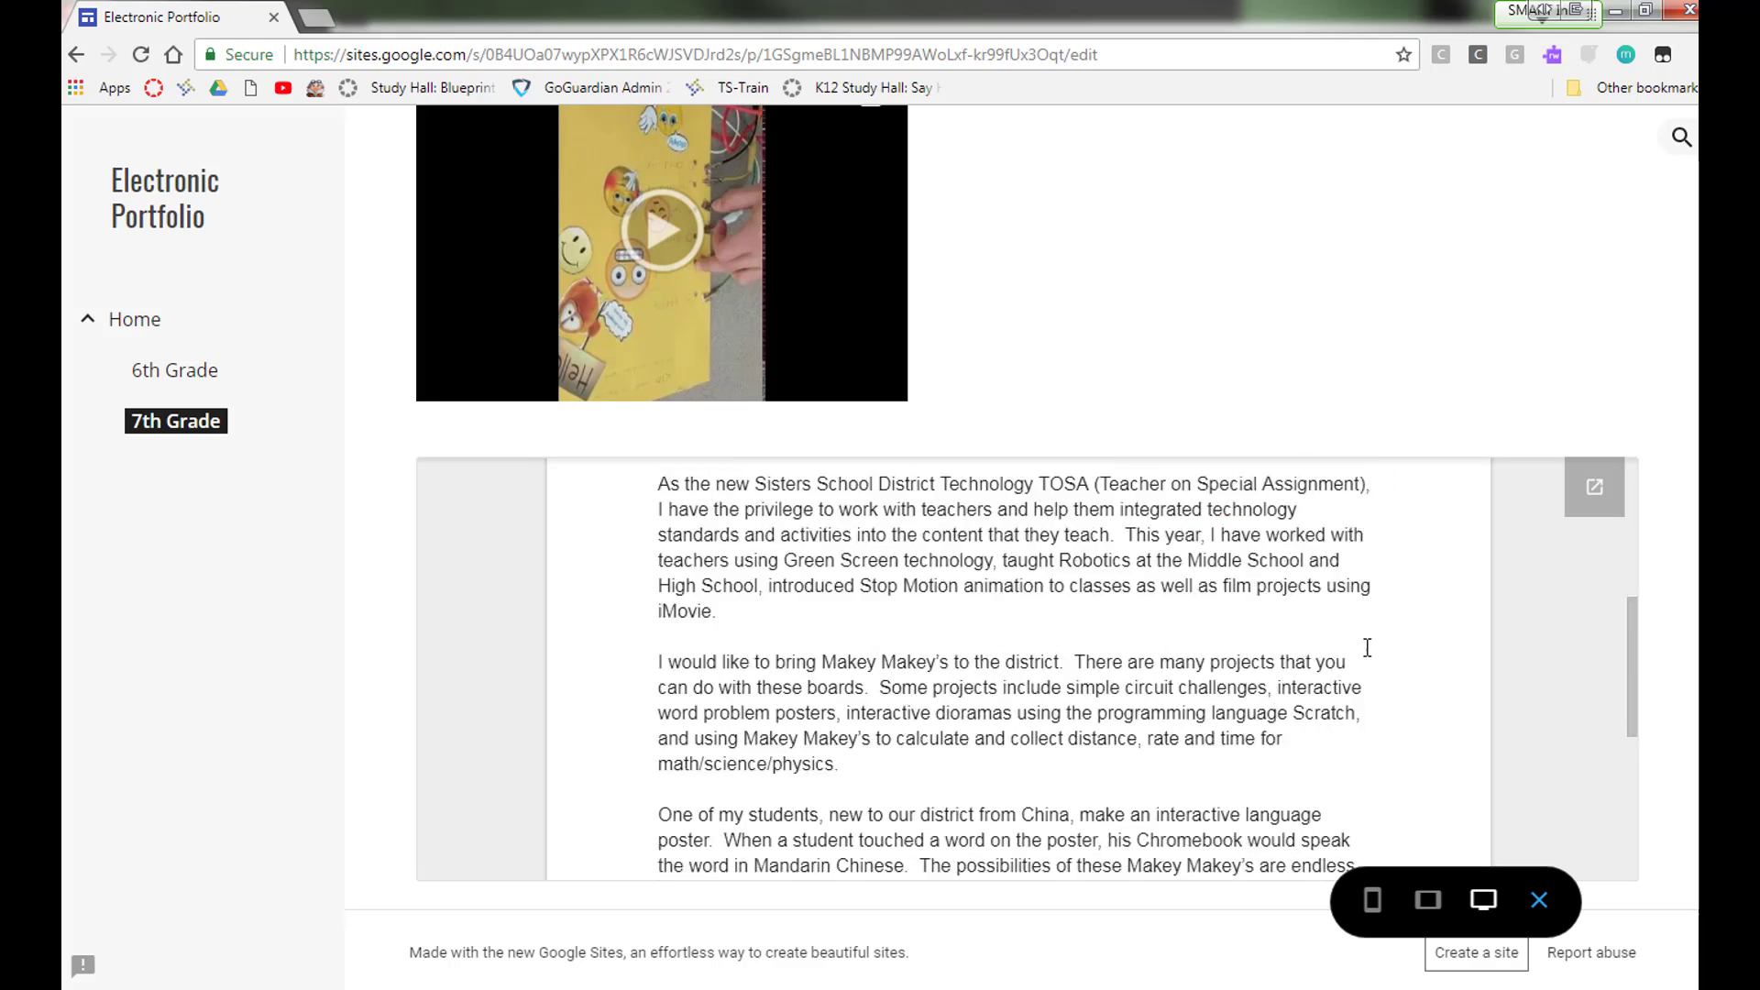
scroll(1366, 648, "up", 7)
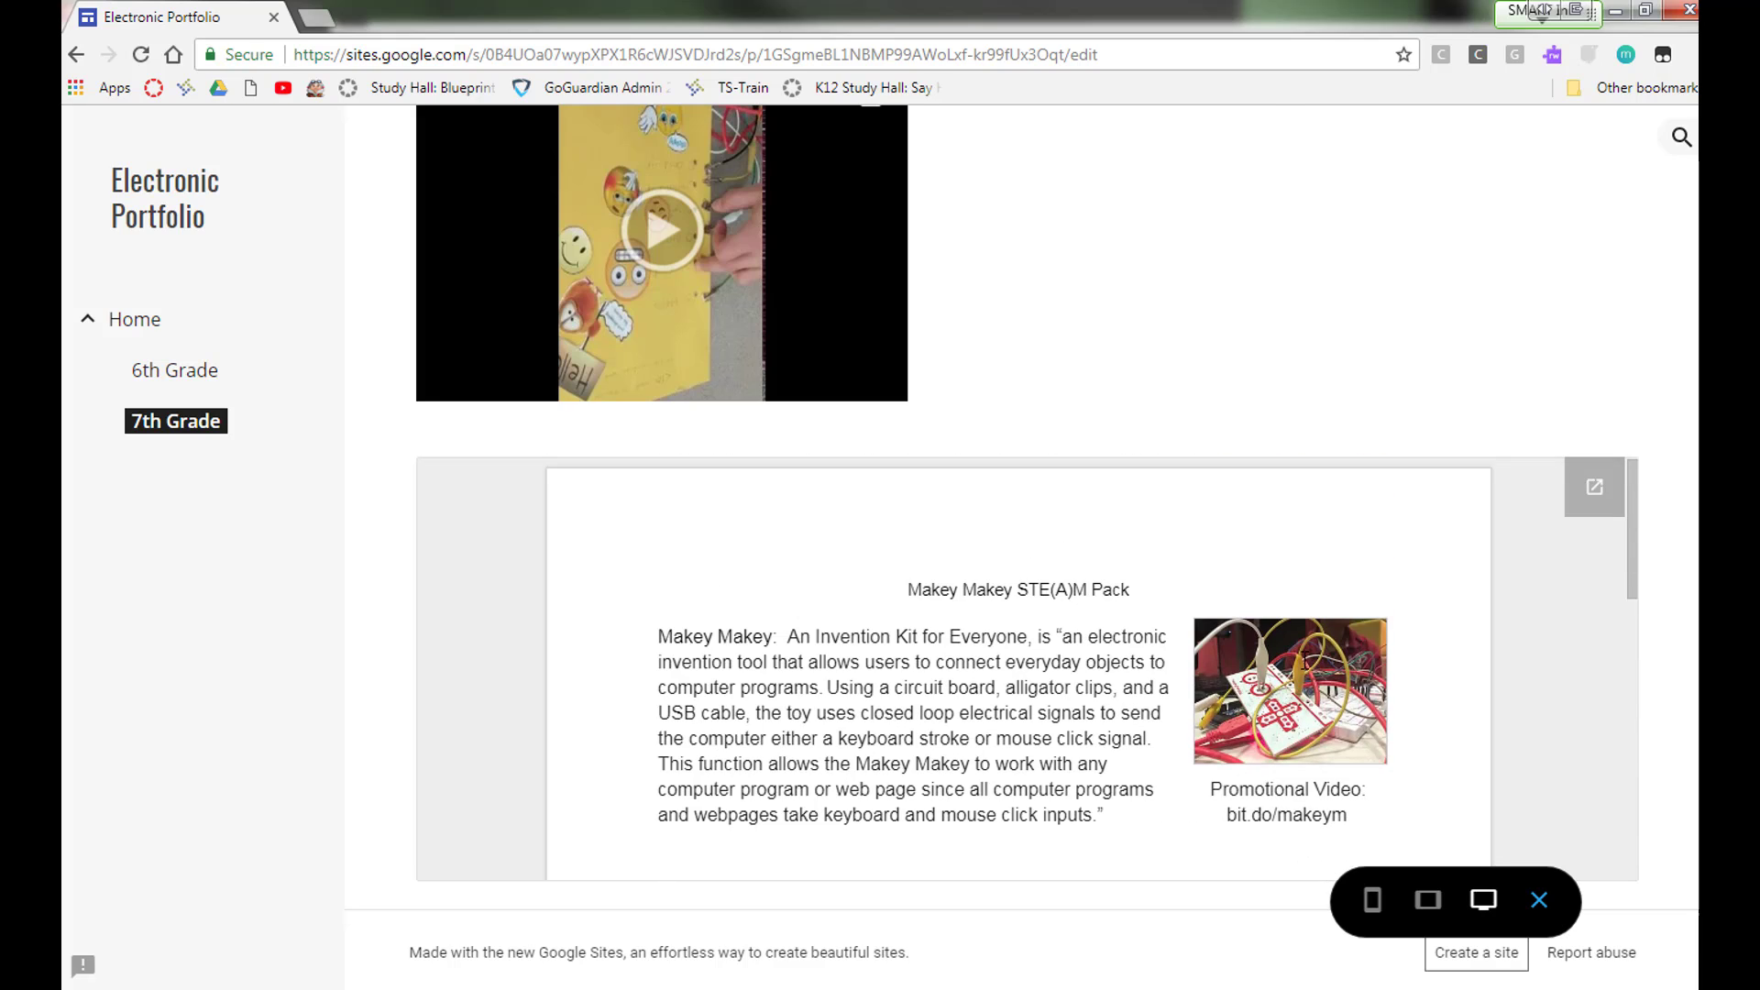
scroll(1223, 657, "down", 3)
scroll(1223, 657, "up", 3)
Step: Open the embedded Makey Makey document in its own tab and return to the site editor
left_click(1596, 492)
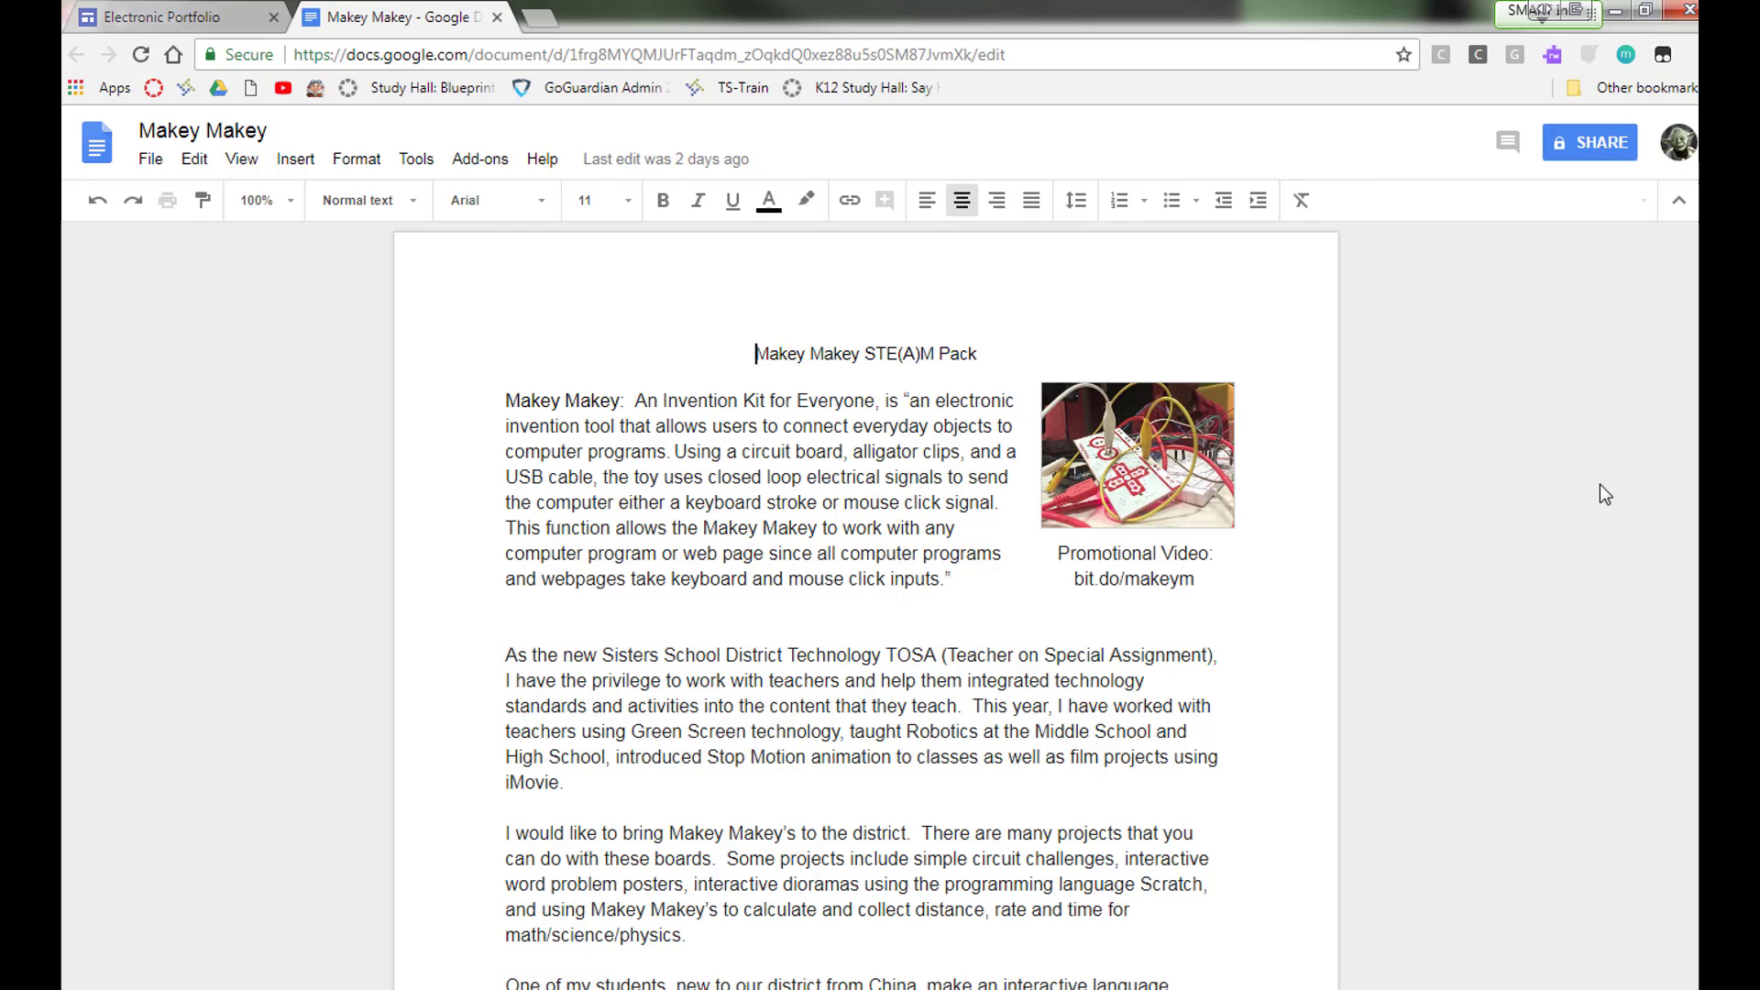
left_click(496, 17)
scroll(1171, 286, "up", 5)
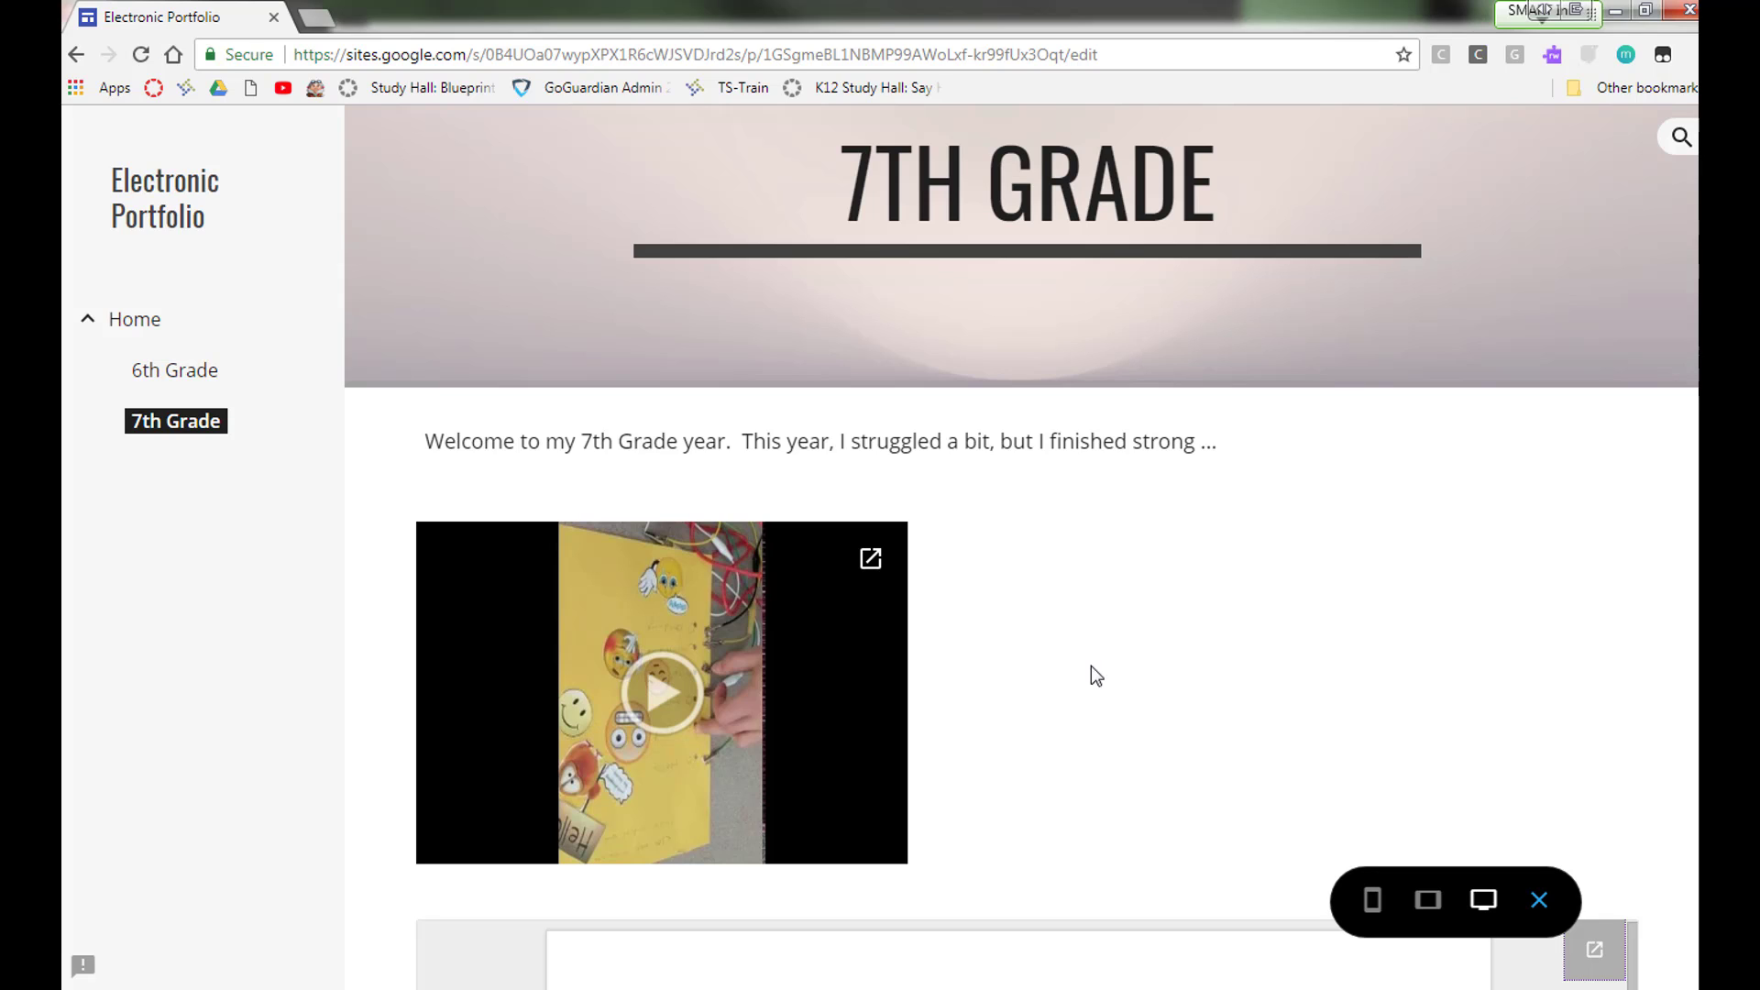
left_click(1539, 908)
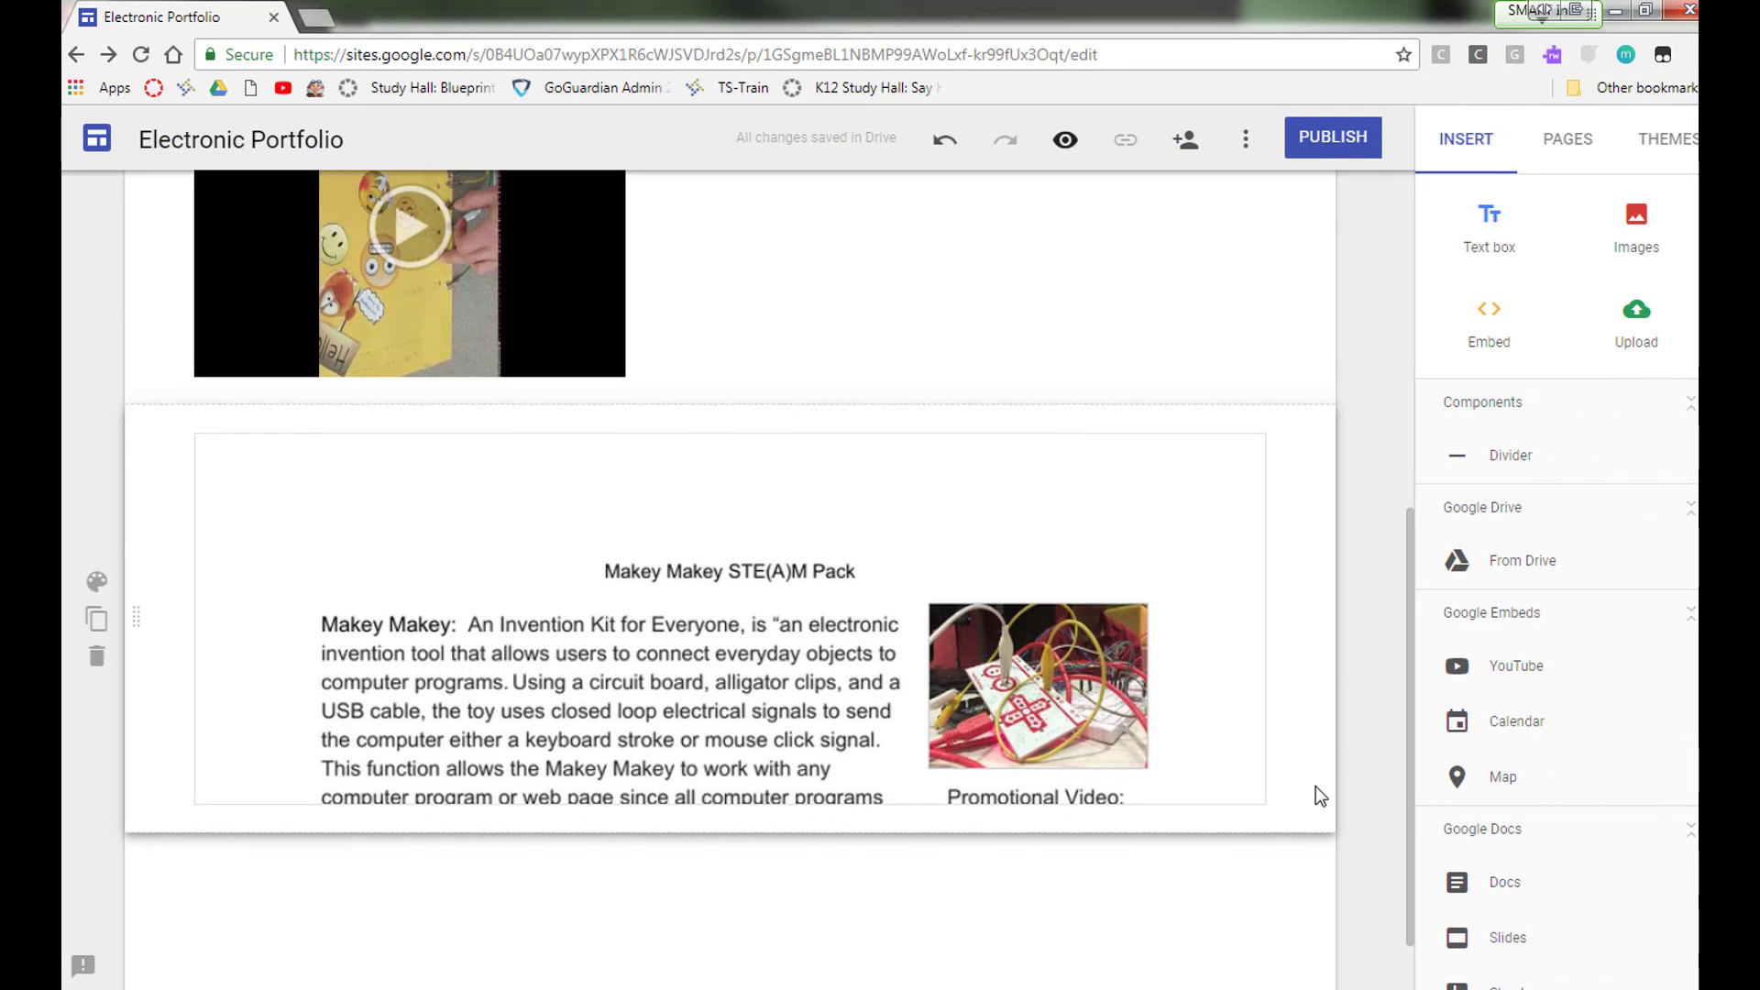
Step: Insert the supplies image from Google Drive and place it beside the video in the same section
scroll(1316, 792, "up", 4)
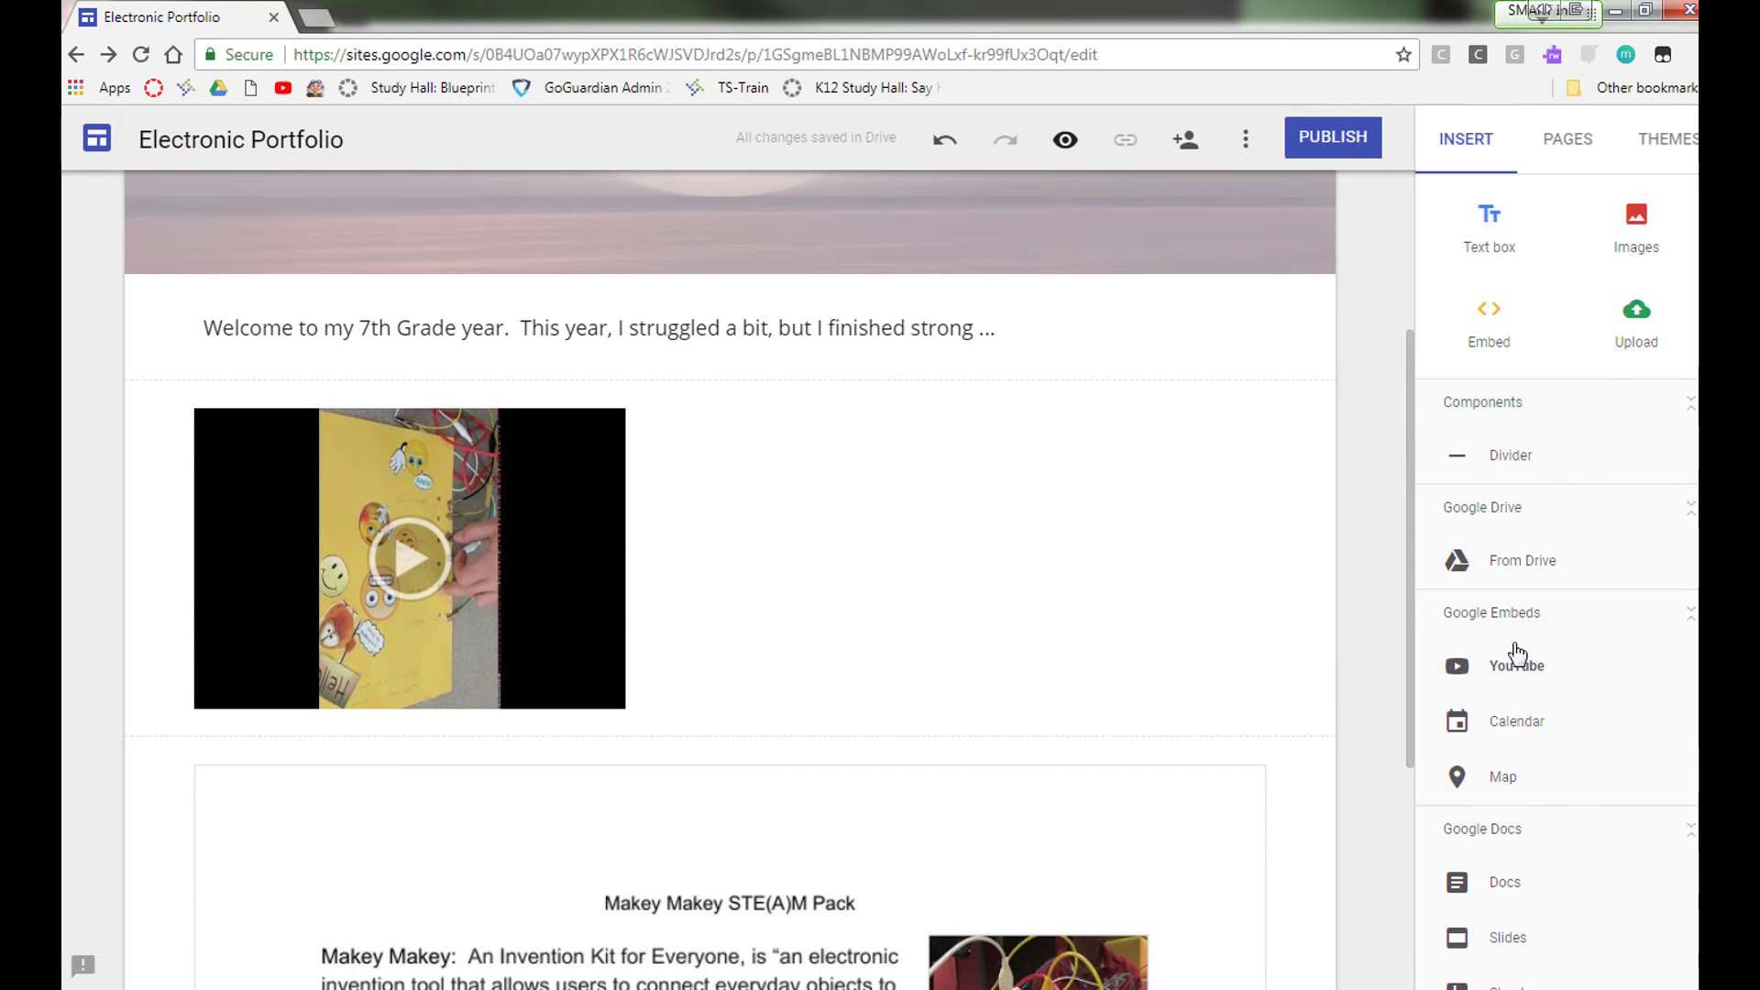
left_click(1526, 572)
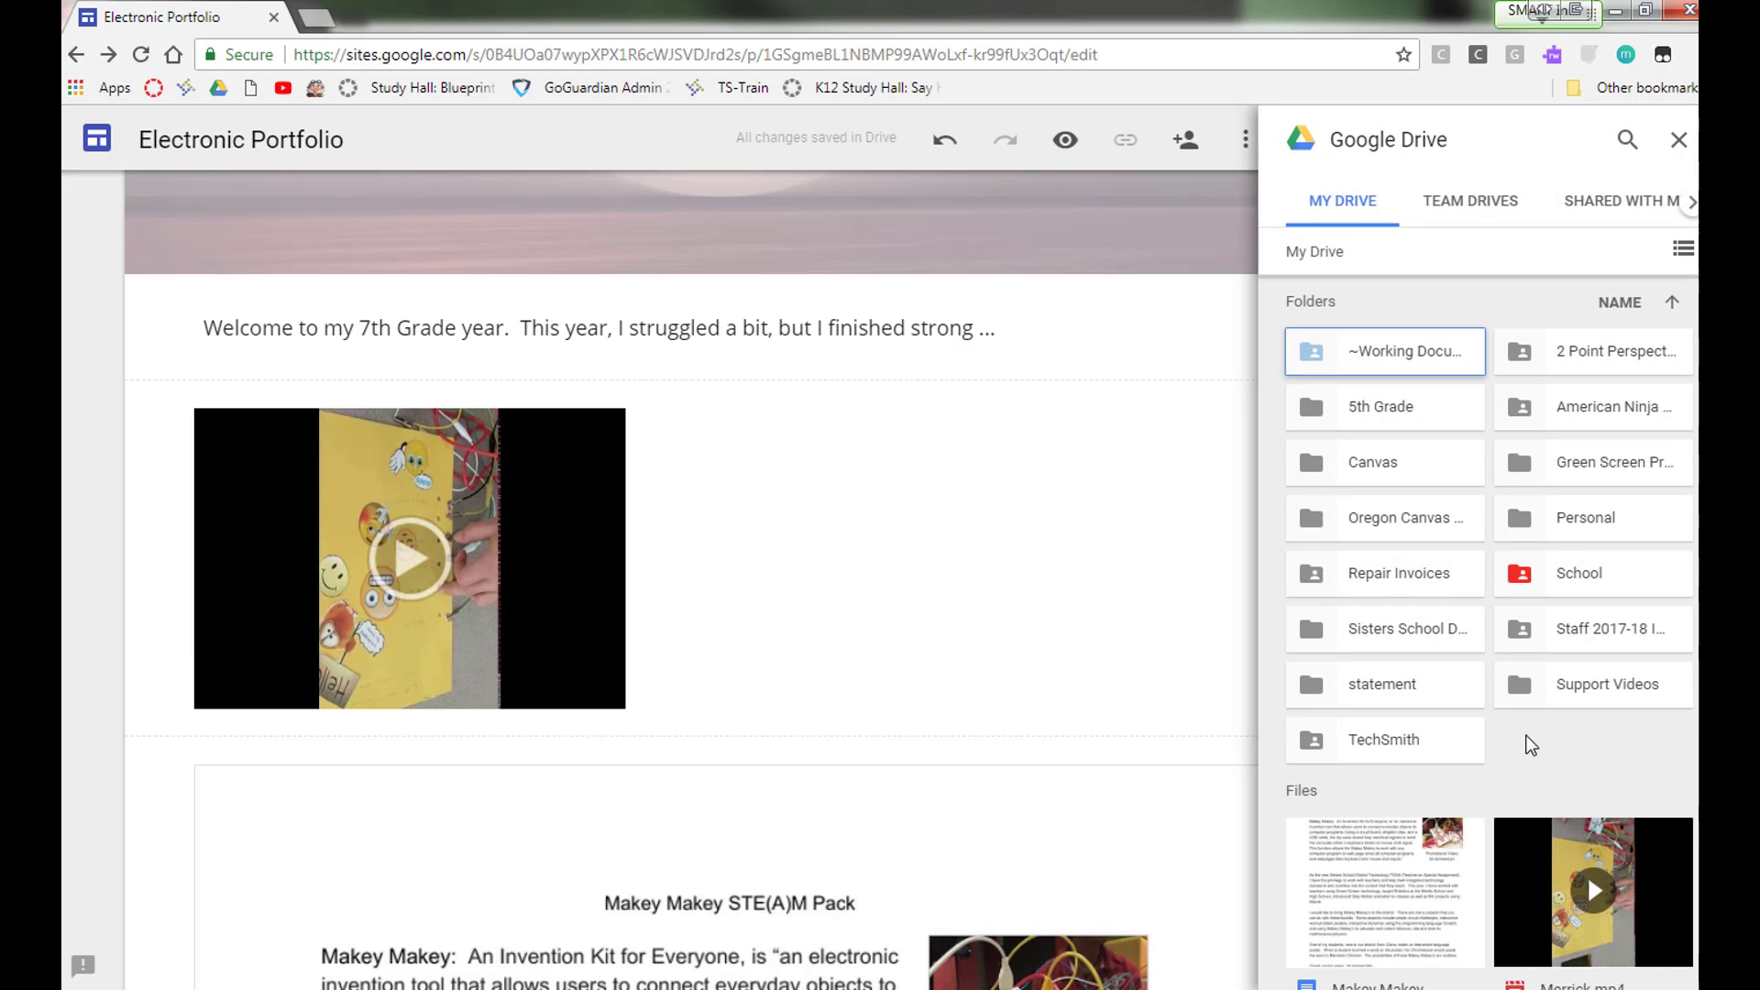
scroll(1595, 742, "down", 6)
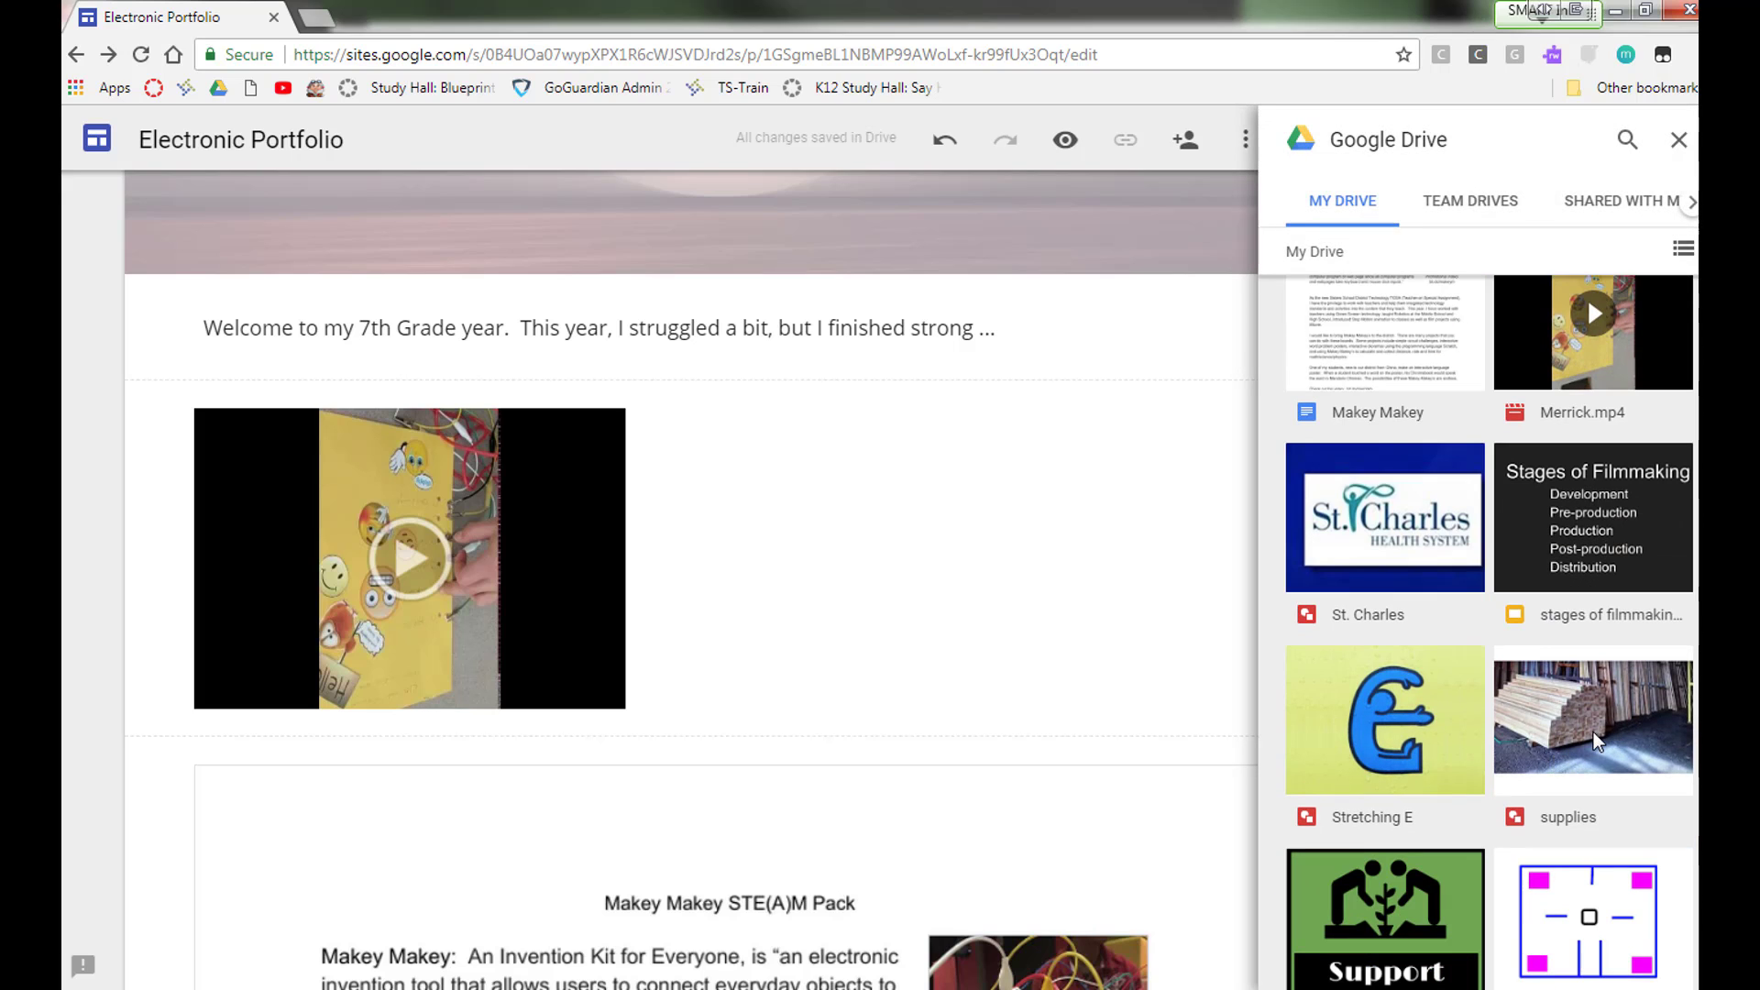
left_click(1618, 744)
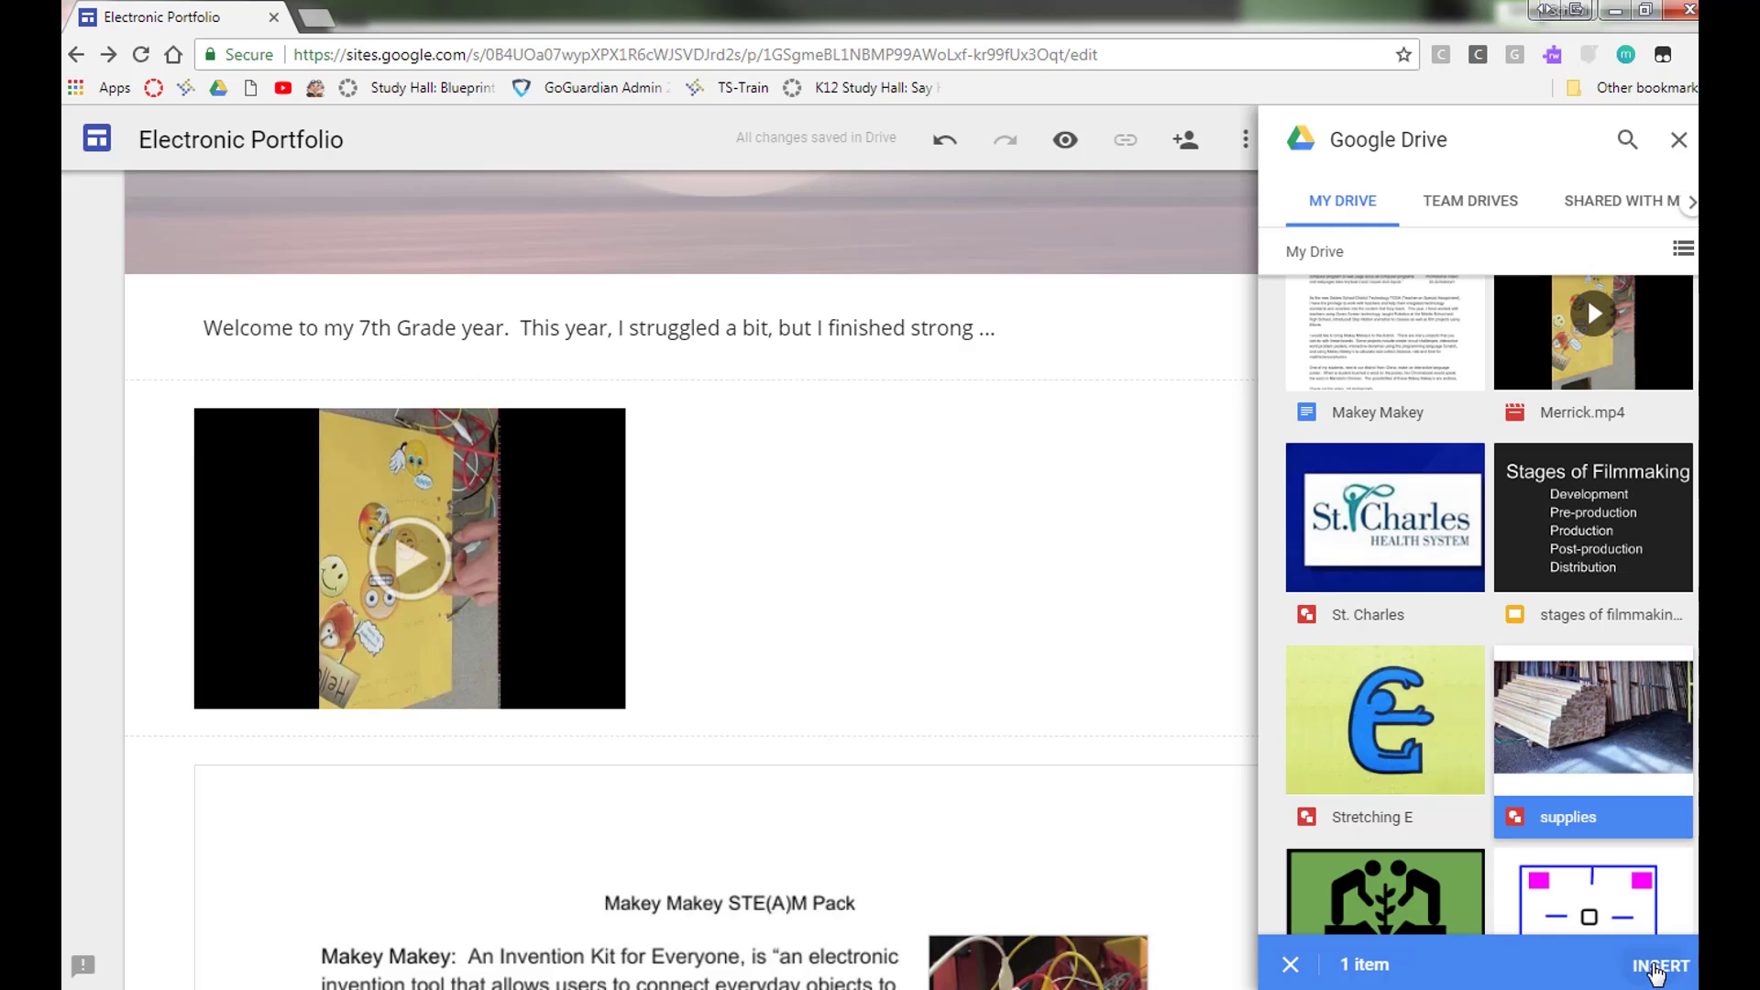
left_click(1654, 967)
scroll(909, 540, "up", 2)
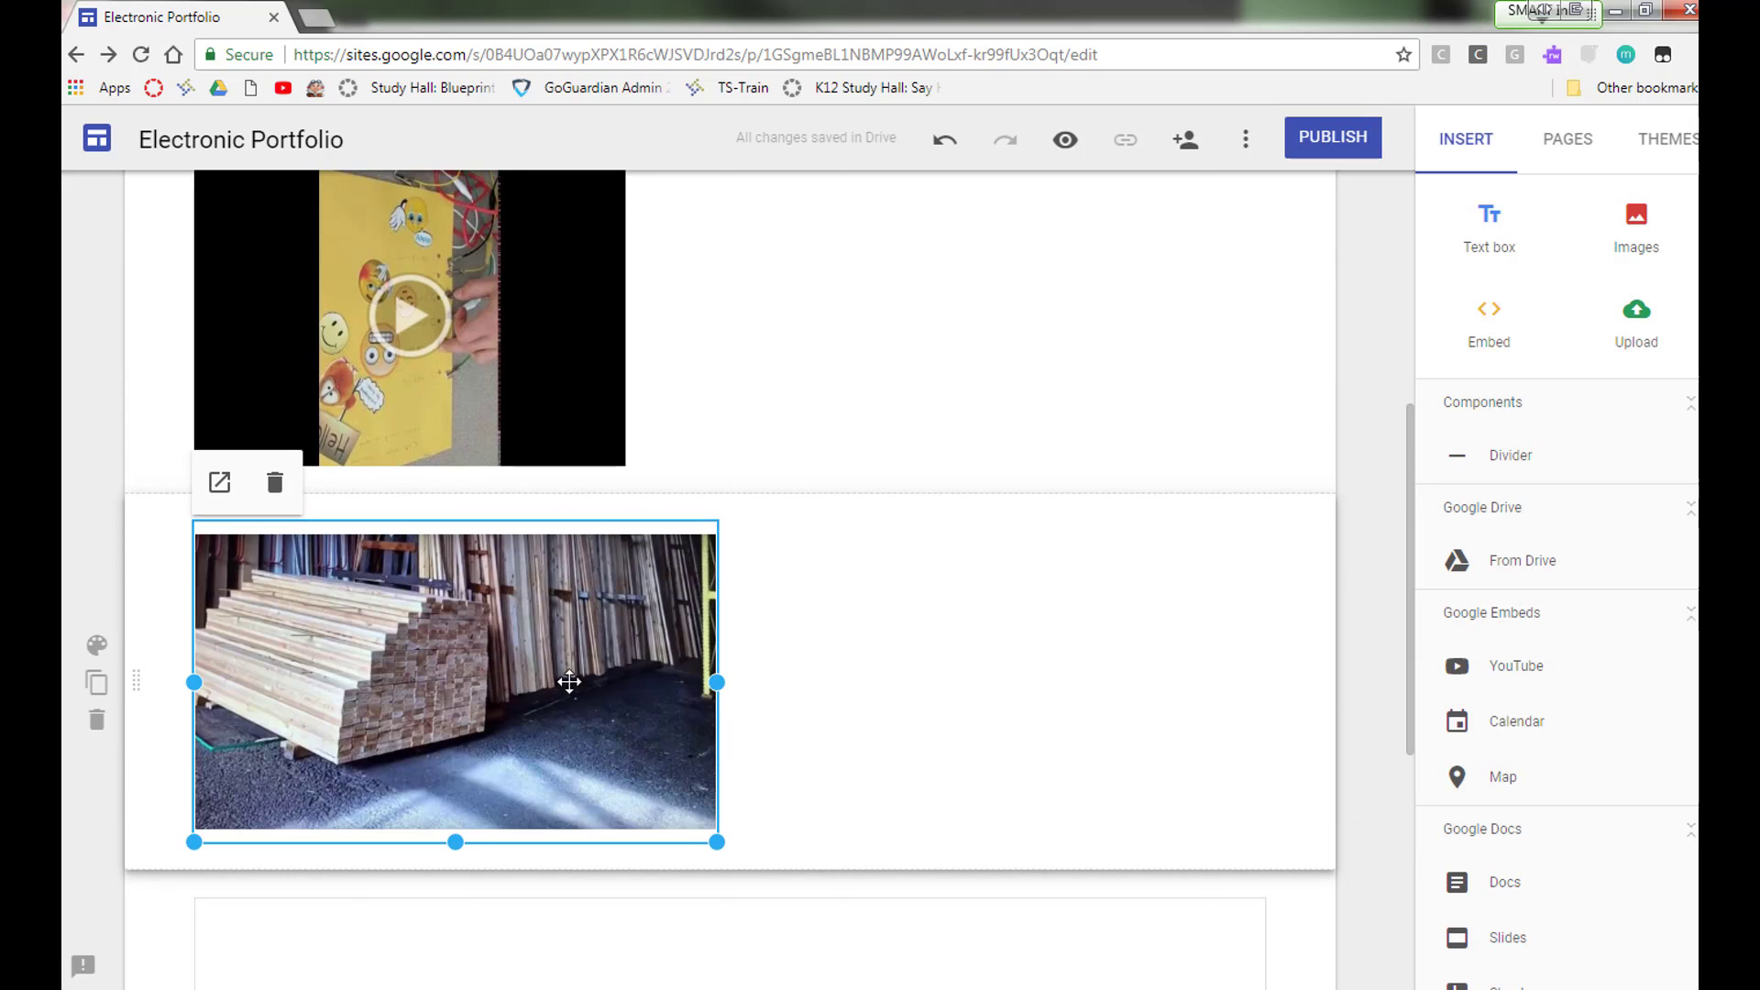
left_click_drag(509, 679, 914, 498)
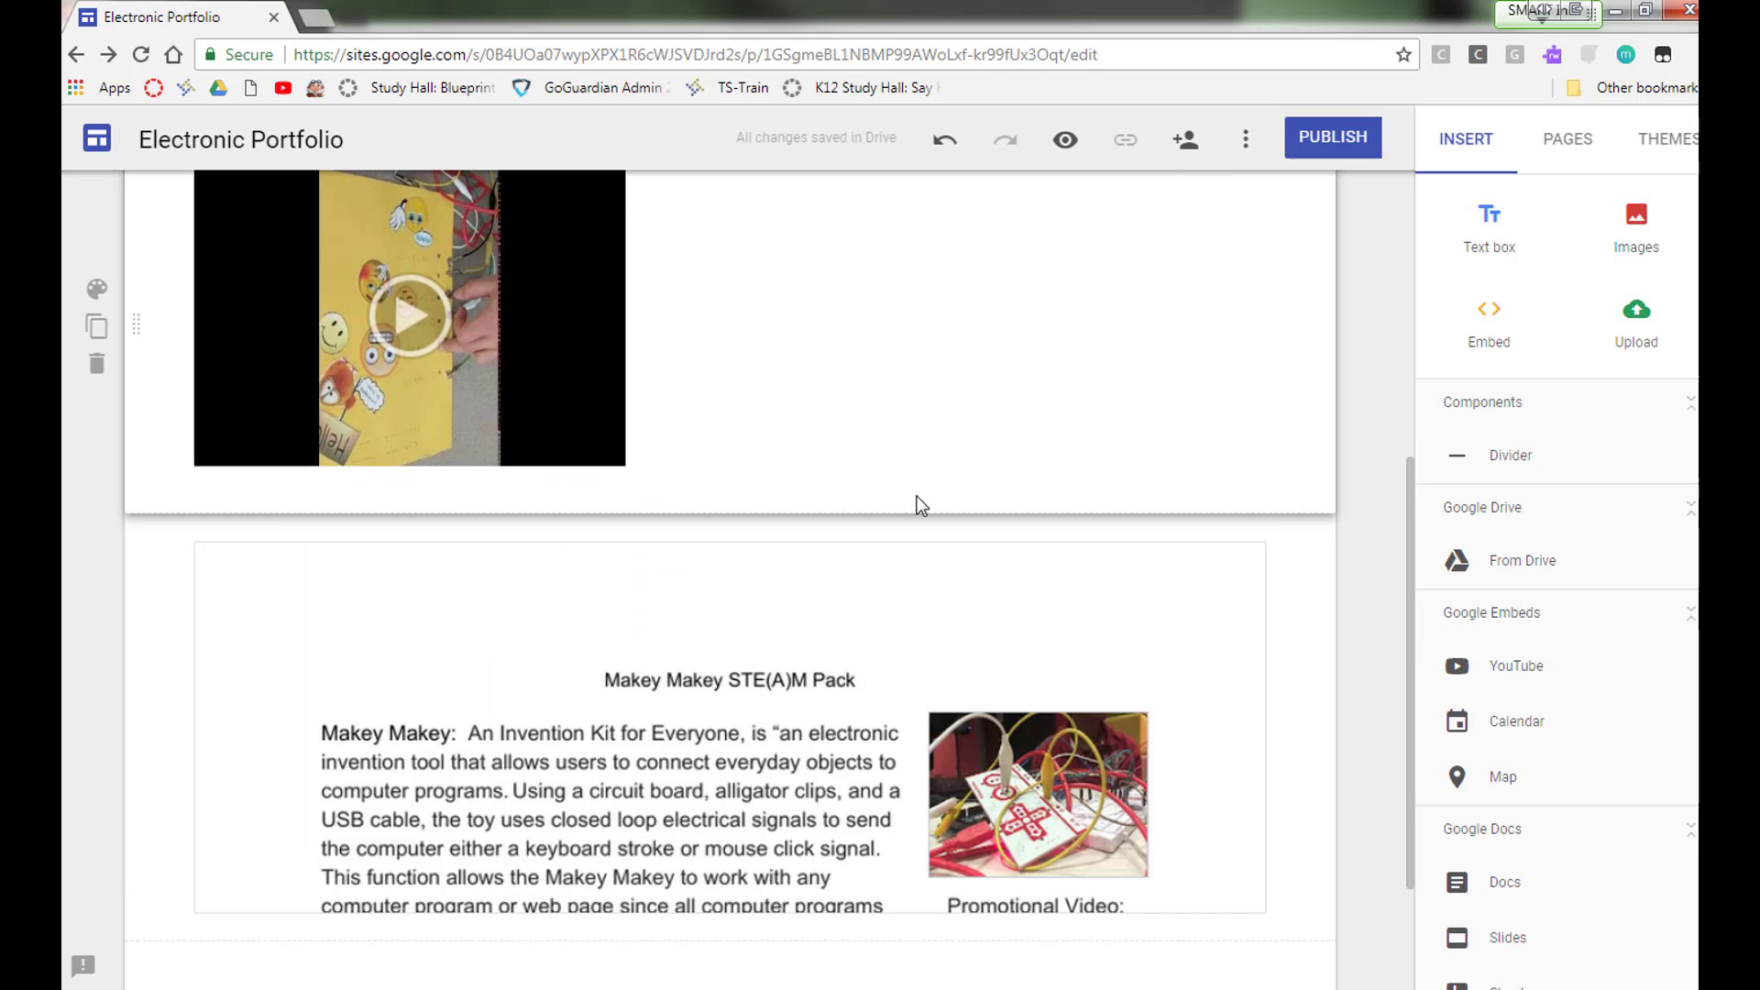
Step: Preview the site and switch between the Home and 7th Grade pages to review the layout
scroll(914, 498, "up", 2)
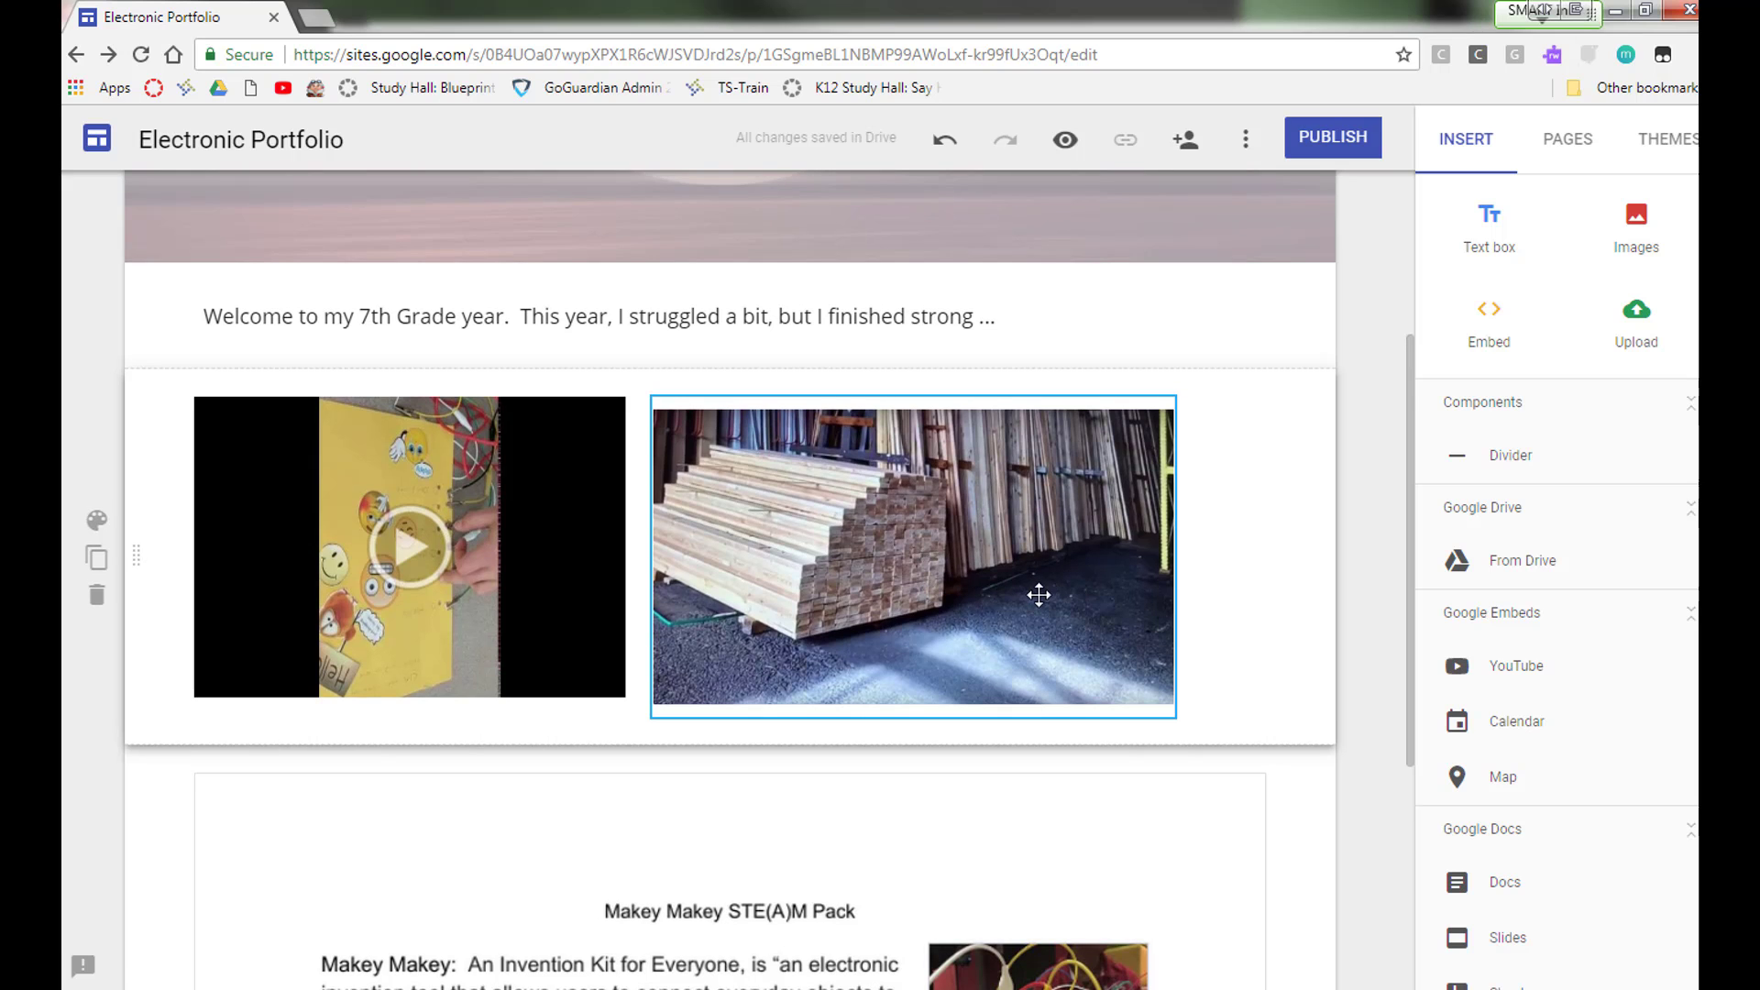
scroll(1300, 636, "down", 5)
scroll(1328, 650, "up", 7)
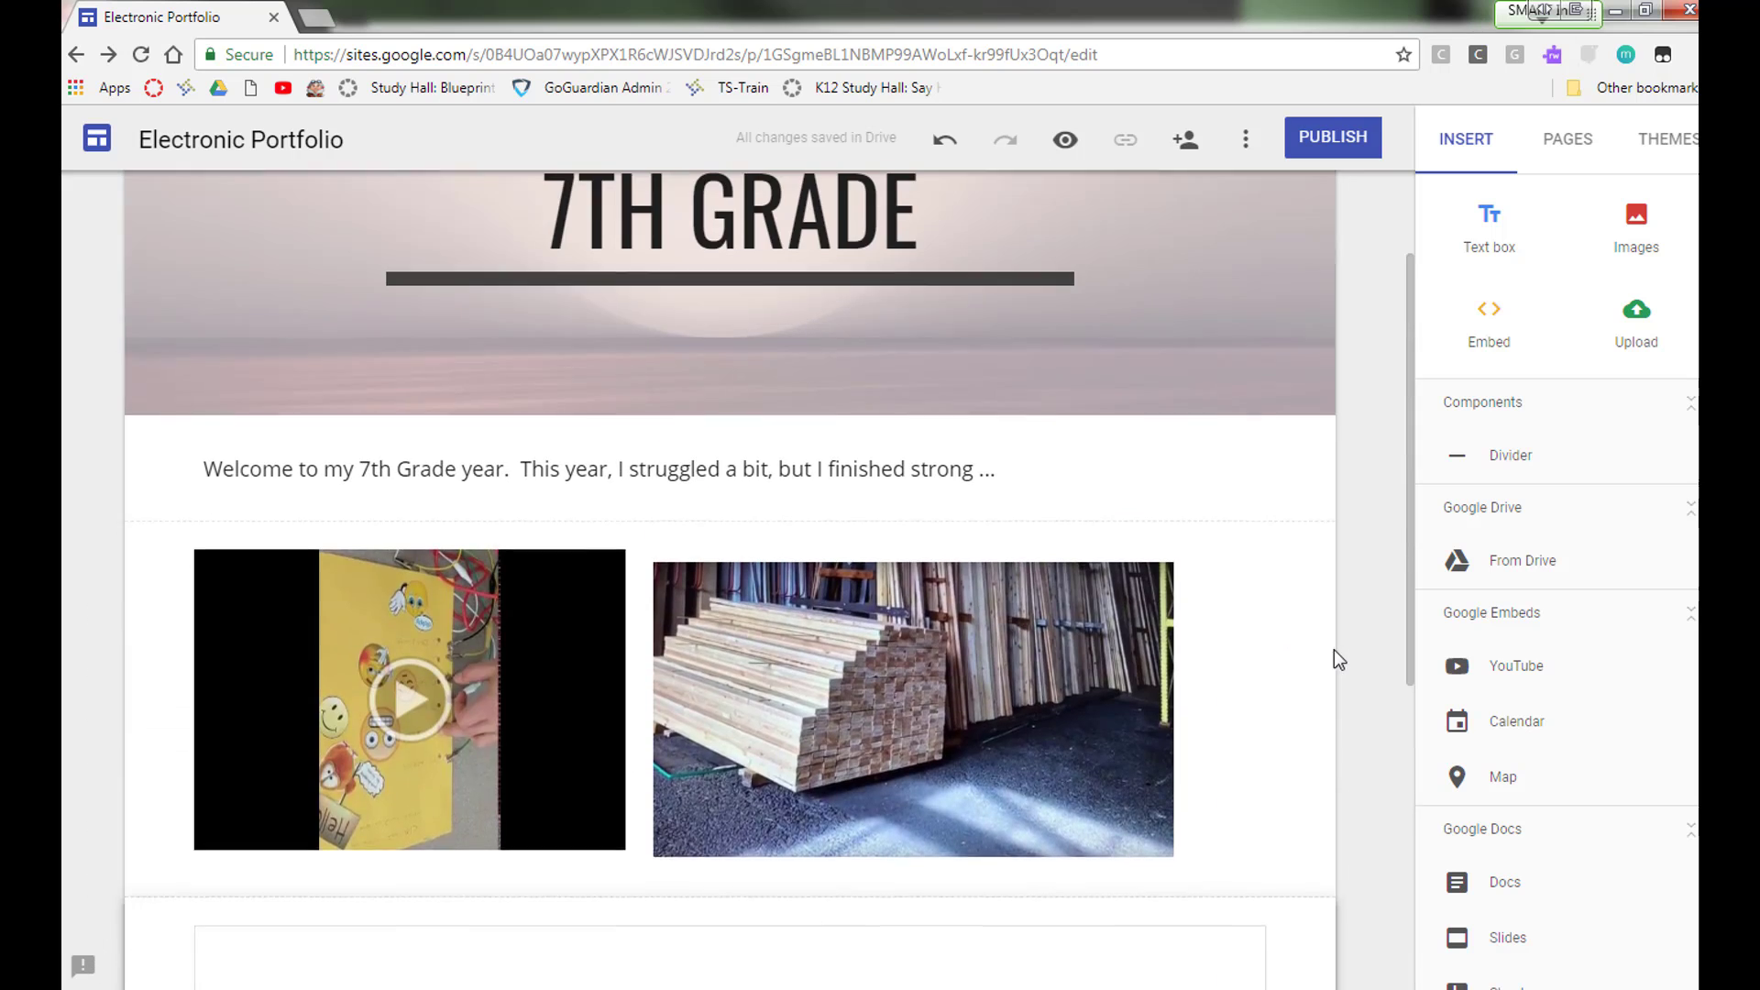
scroll(1334, 649, "up", 1)
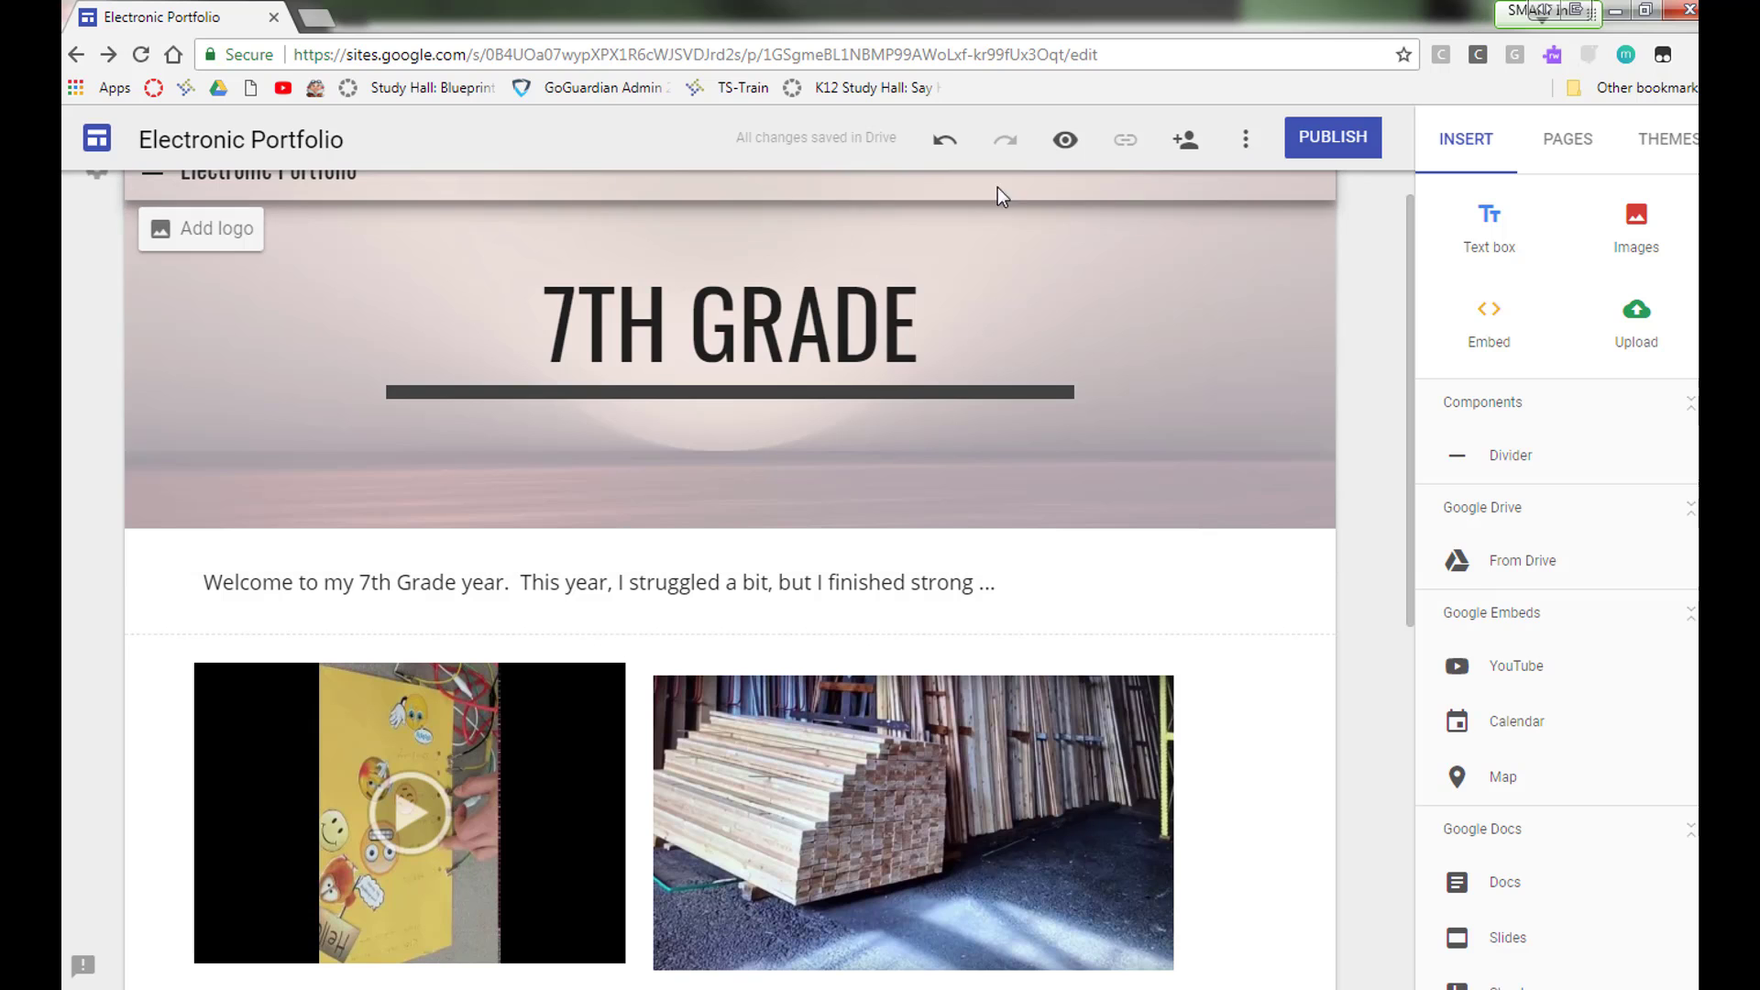
left_click(1066, 141)
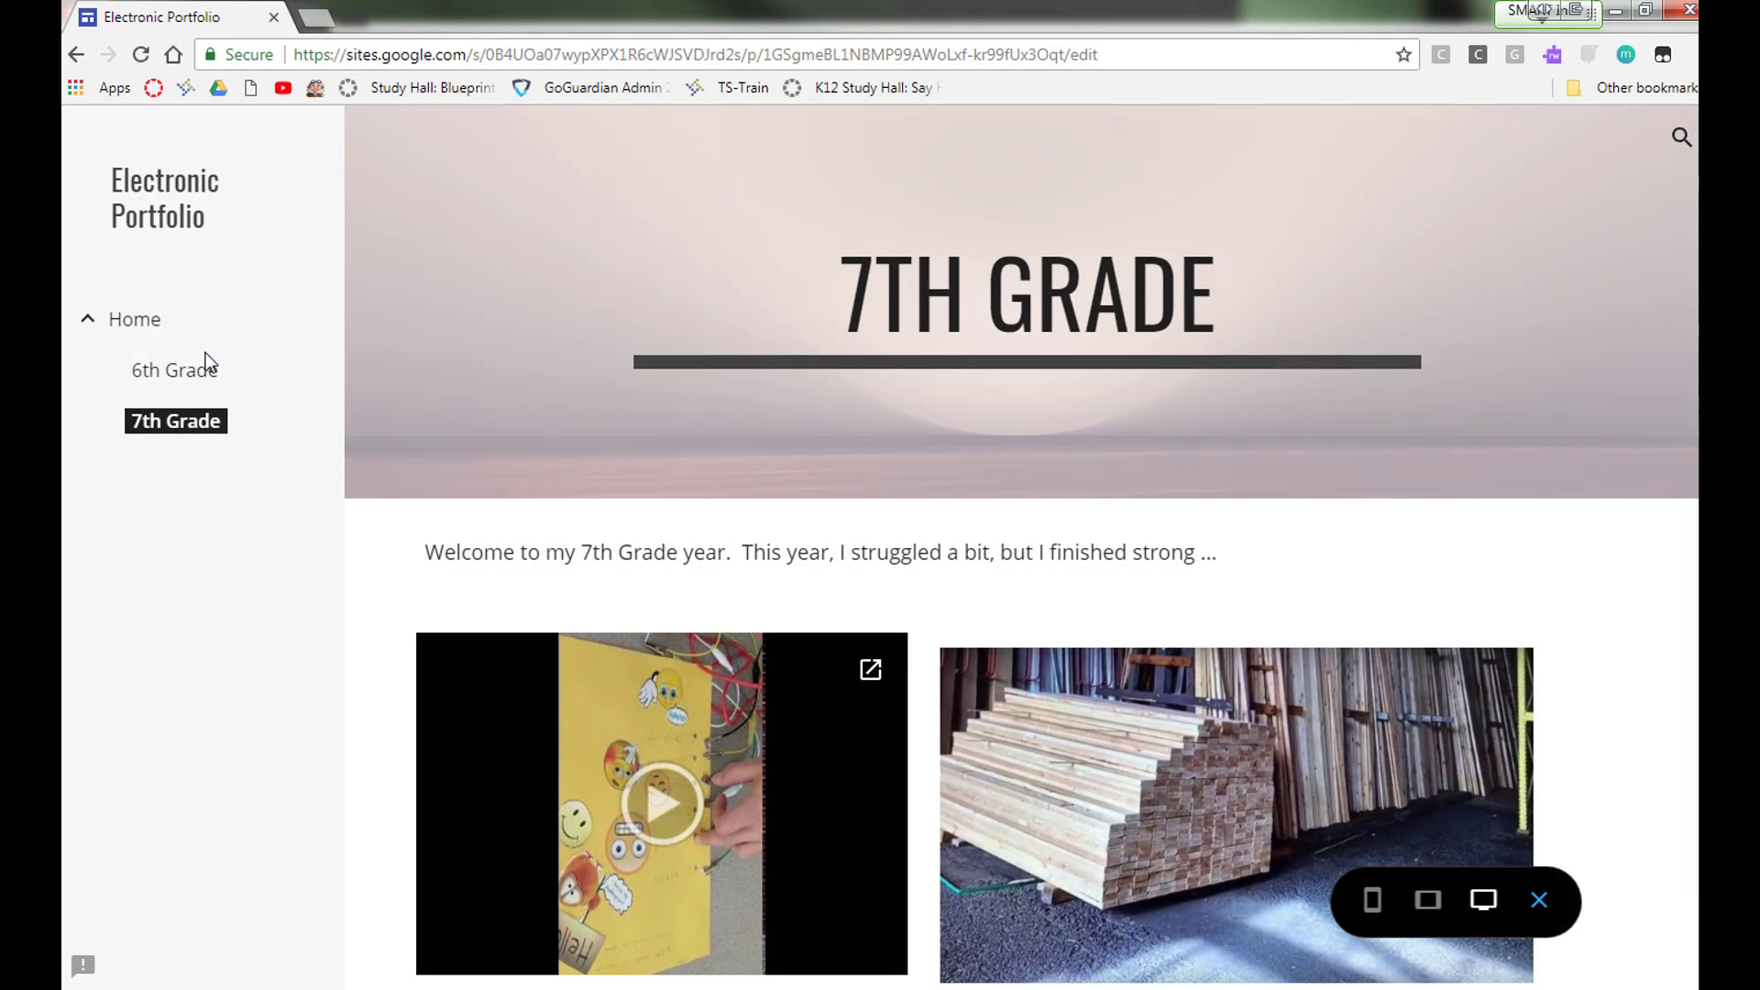
left_click(134, 321)
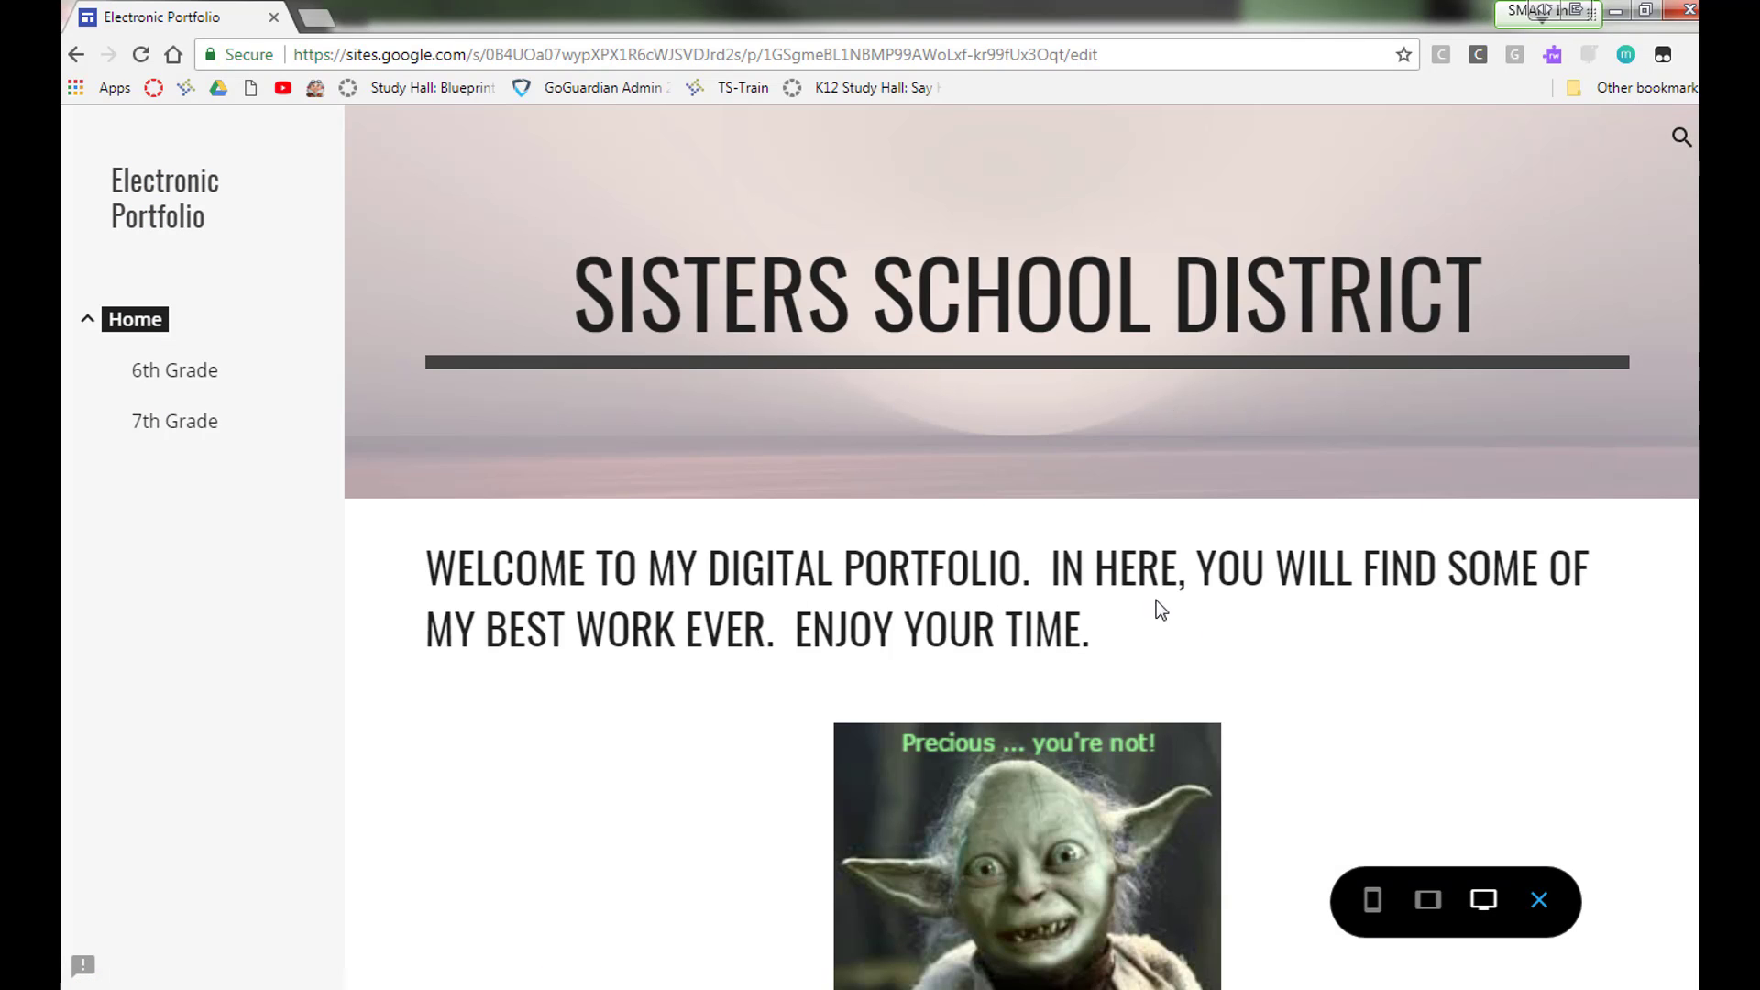
left_click(185, 429)
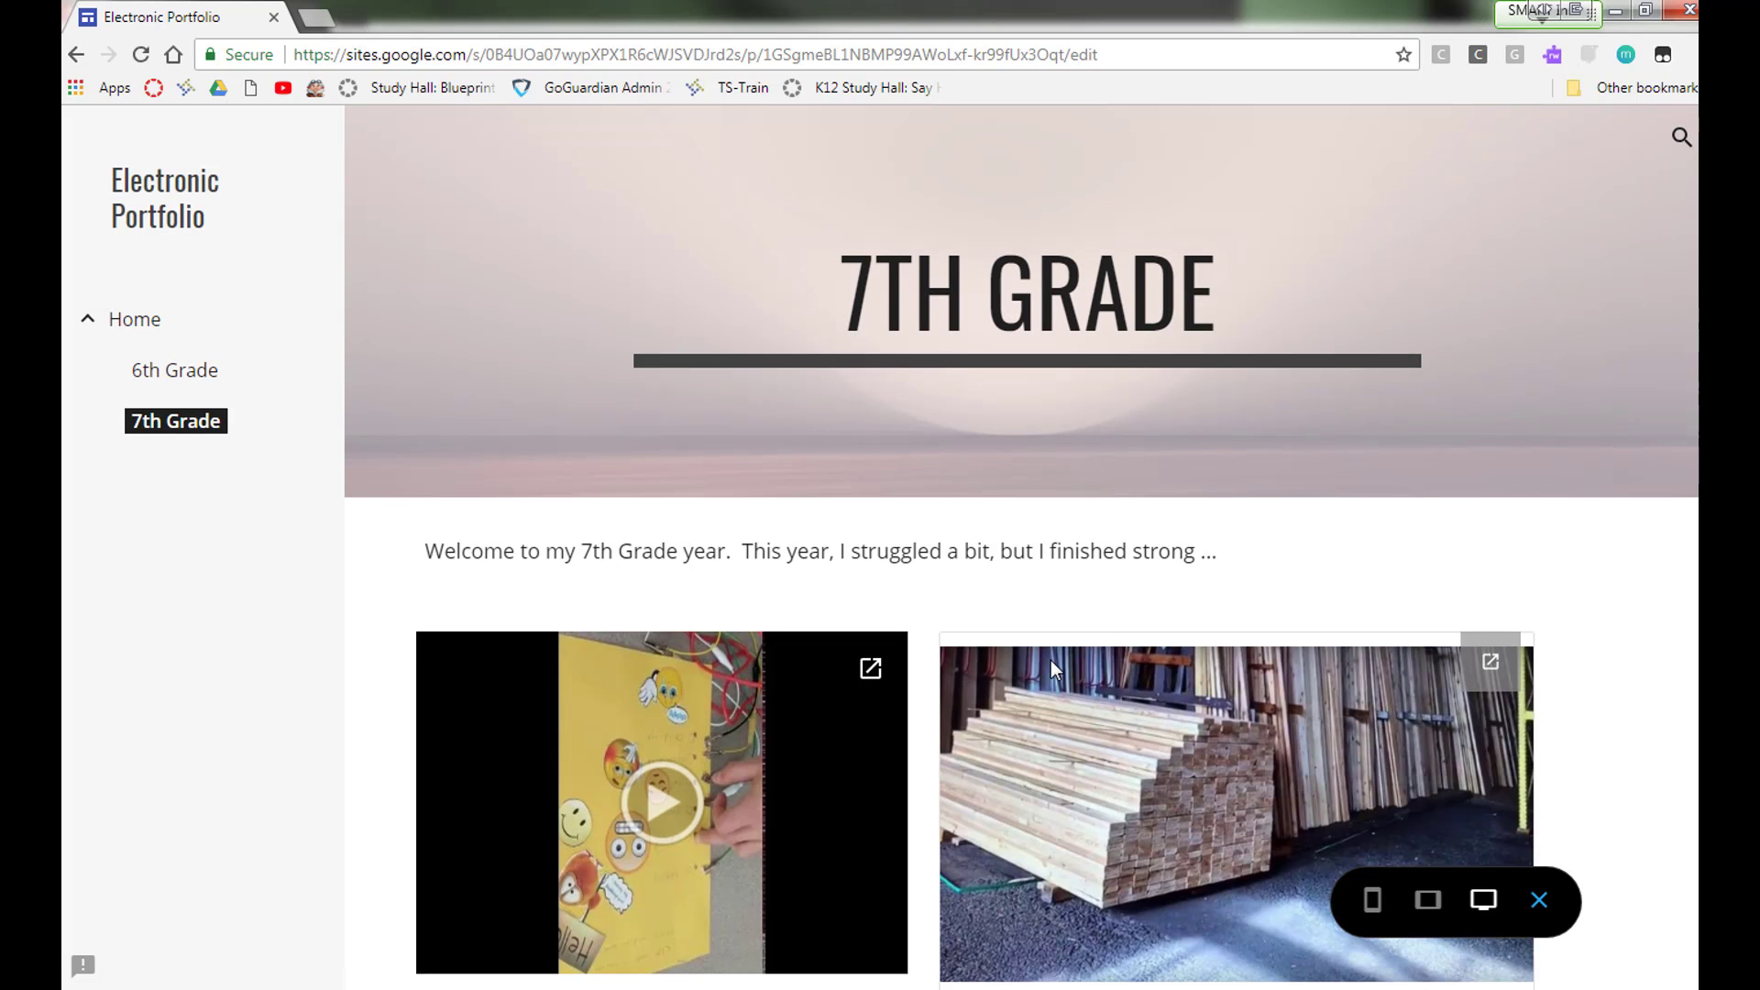
scroll(1050, 660, "down", 5)
scroll(1054, 697, "down", 3)
scroll(1051, 698, "up", 3)
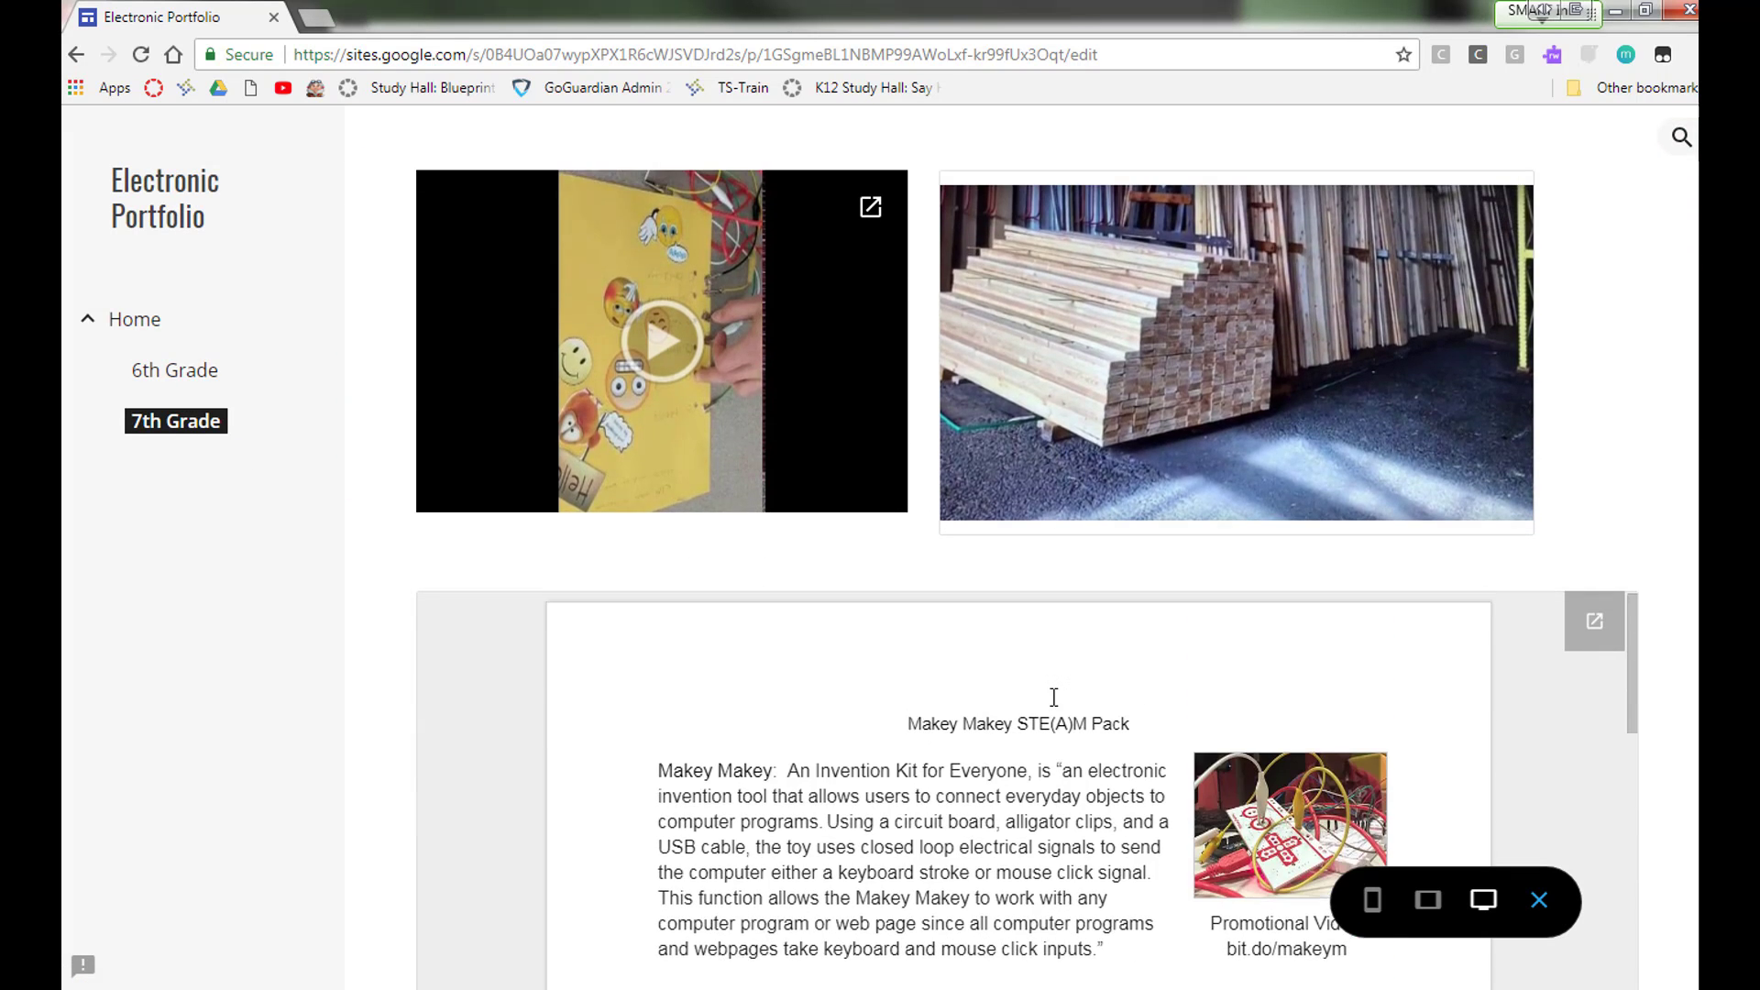
scroll(935, 597, "up", 5)
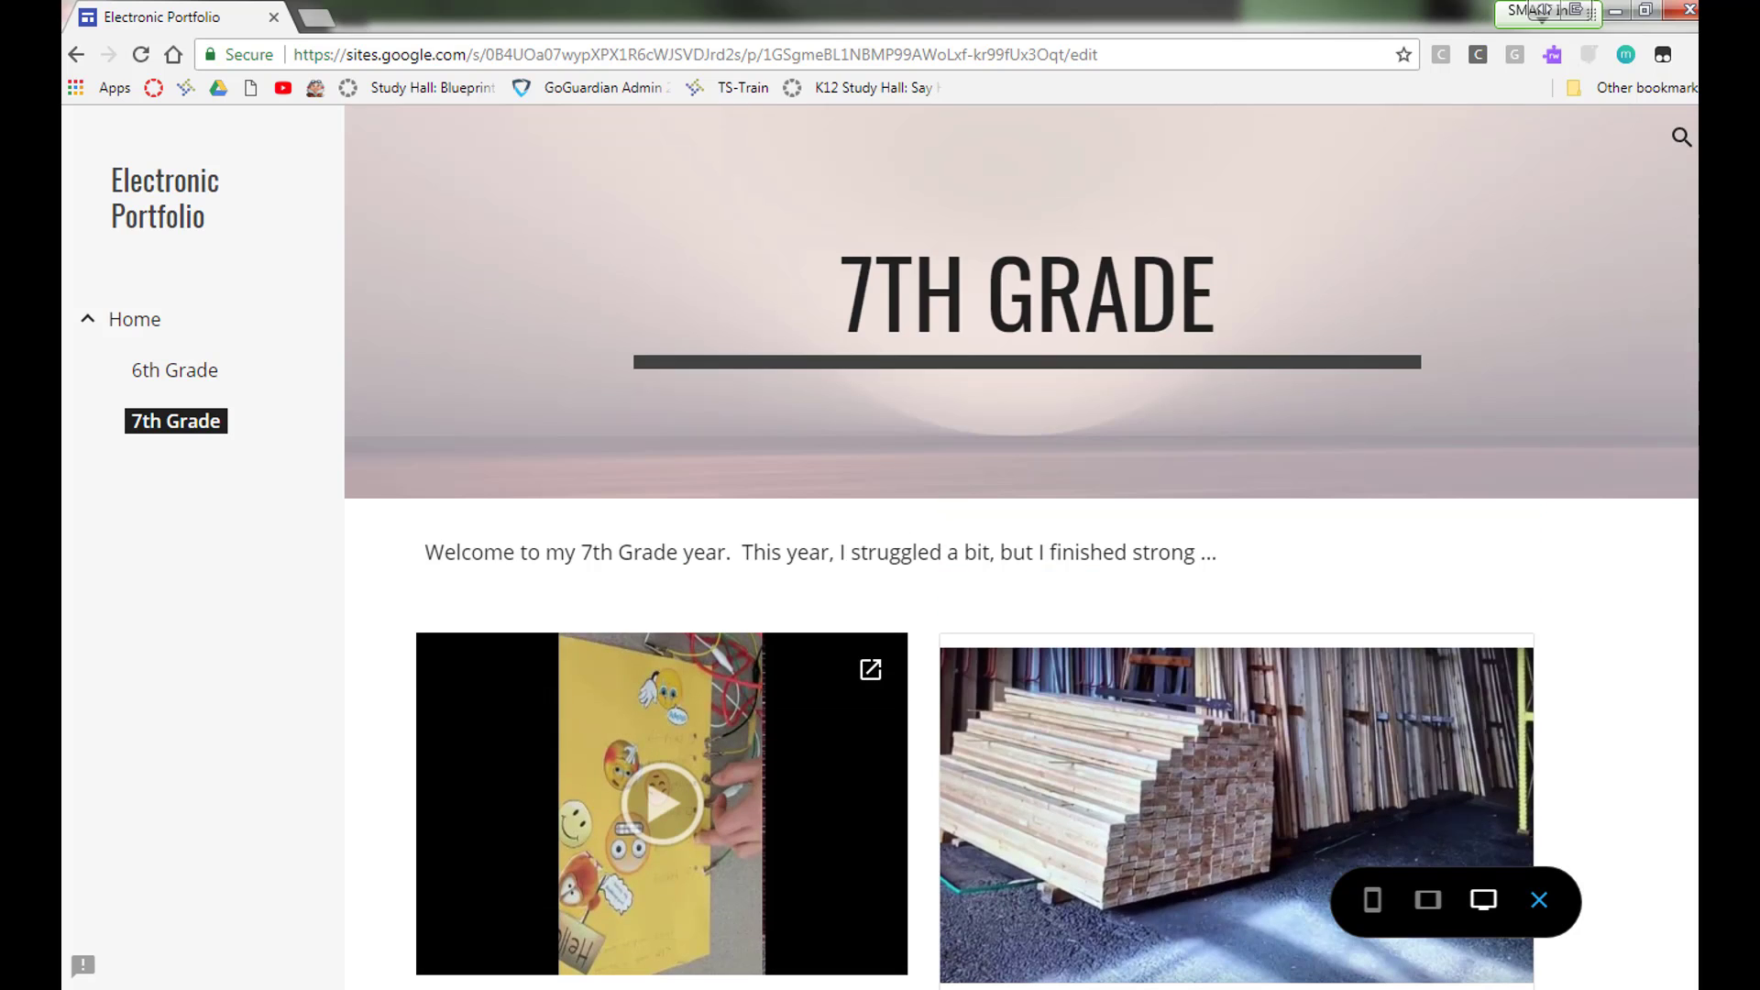